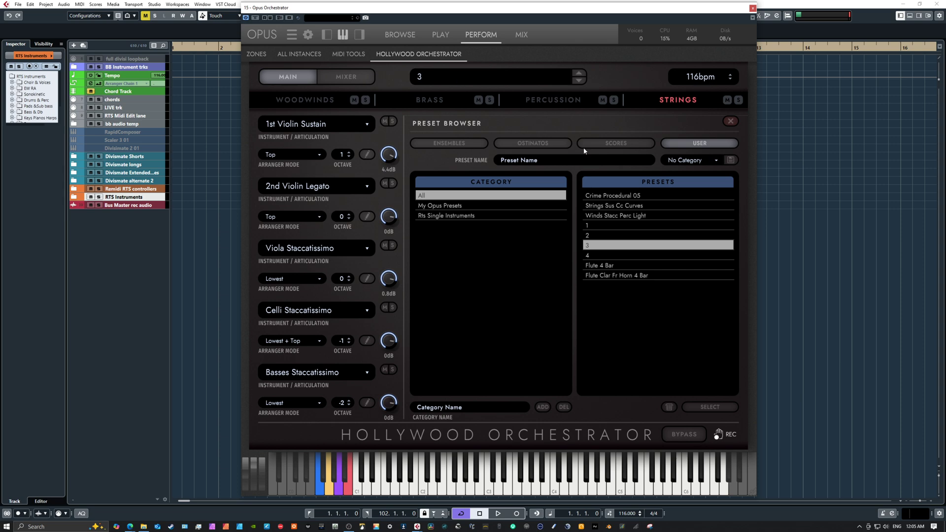
Load the Empty Preset from the Scores presets, show the Strings section and close the preset browser
{"action": "left_click", "coordinate": [623, 148]}
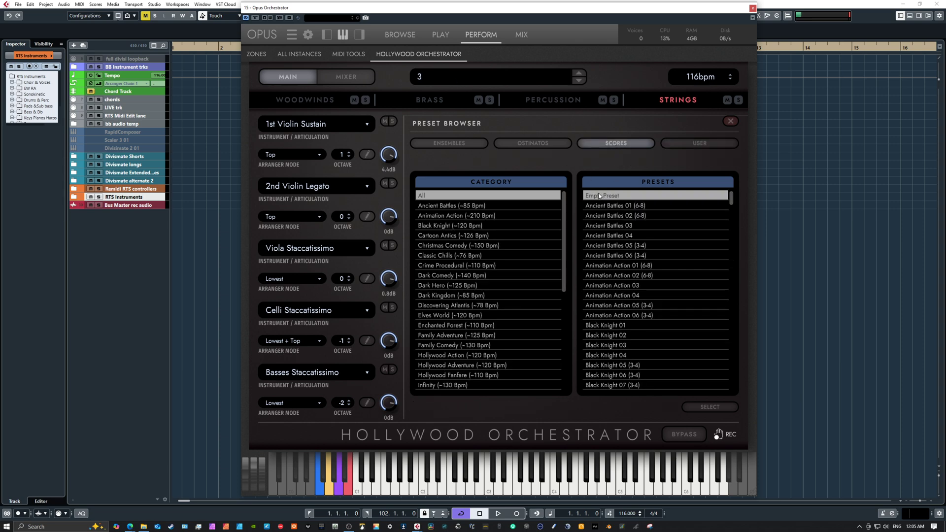
{"action": "double_click", "coordinate": [599, 196]}
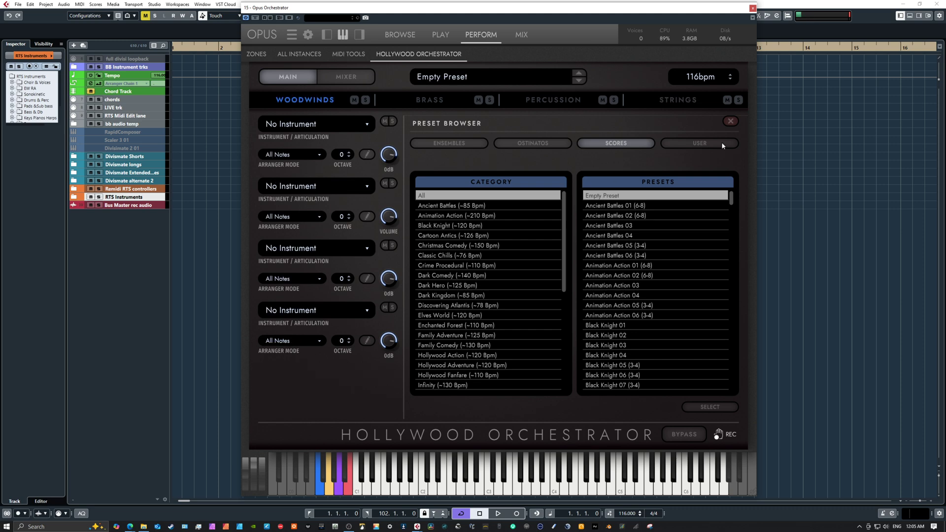
{"action": "left_click", "coordinate": [687, 103]}
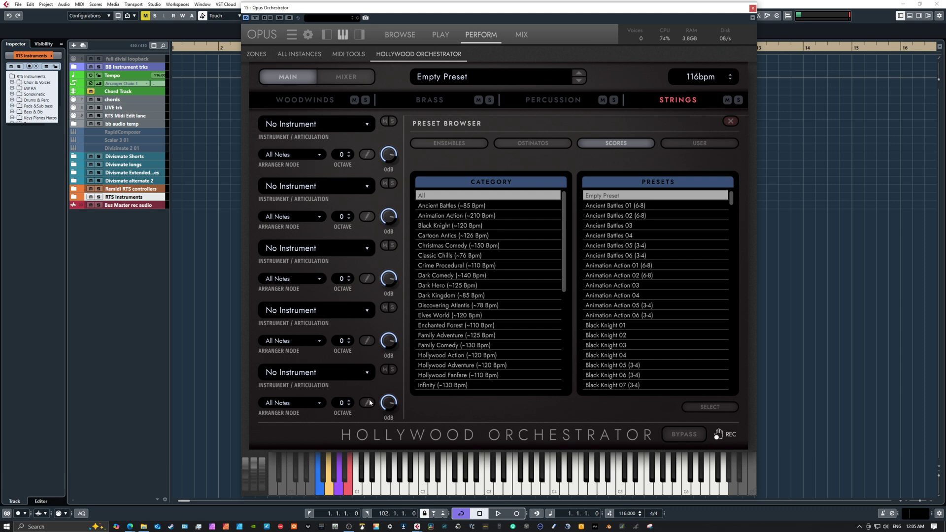
{"action": "left_click", "coordinate": [730, 122]}
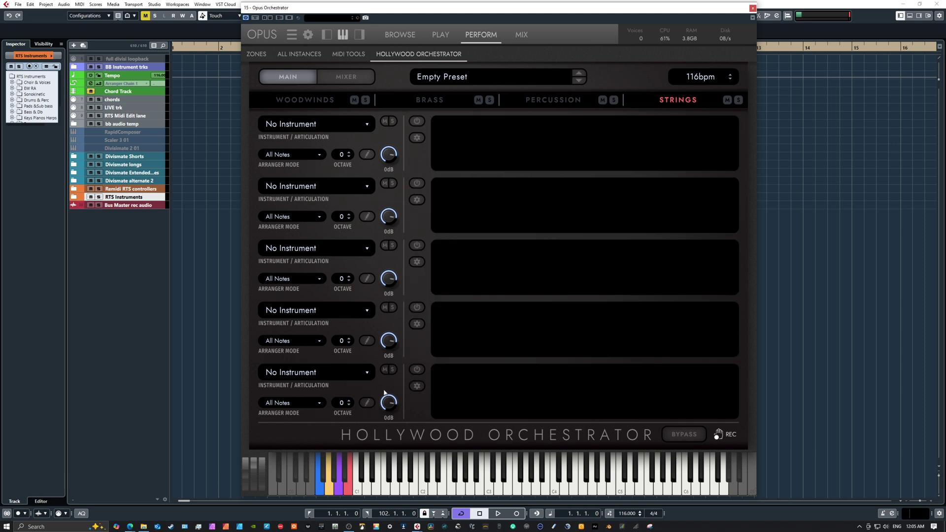
Assign Basses Staccatissimo to the fifth string slot, activate its pattern playback and open its note editor
{"action": "left_click", "coordinate": [321, 370]}
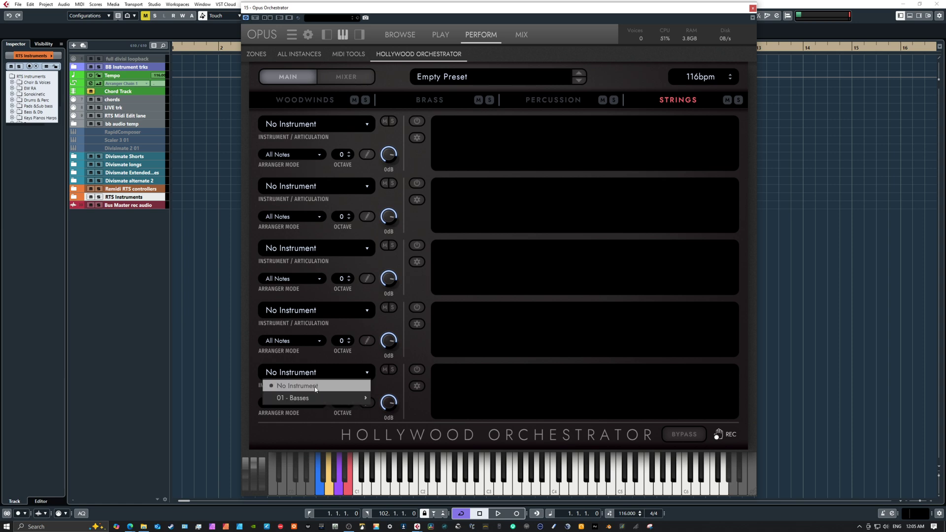
{"action": "mouse_move", "coordinate": [345, 397]}
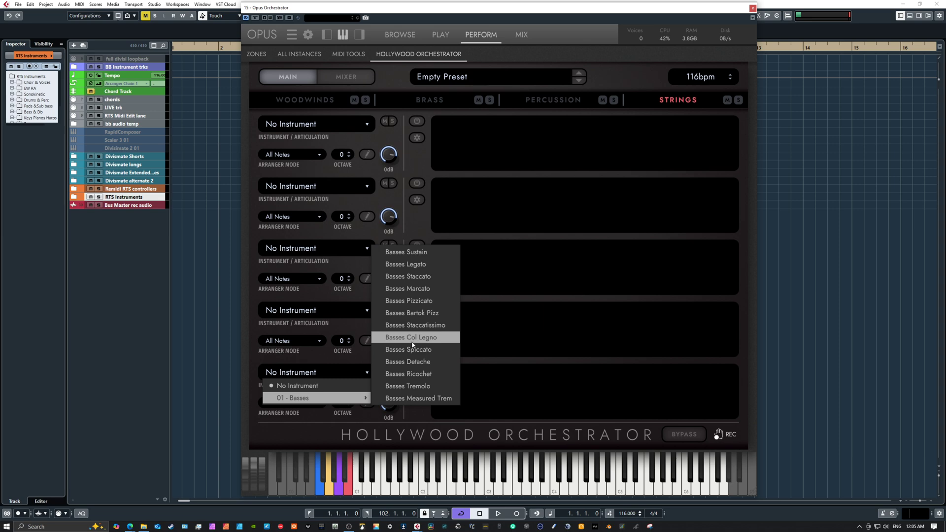
{"action": "left_click", "coordinate": [408, 326]}
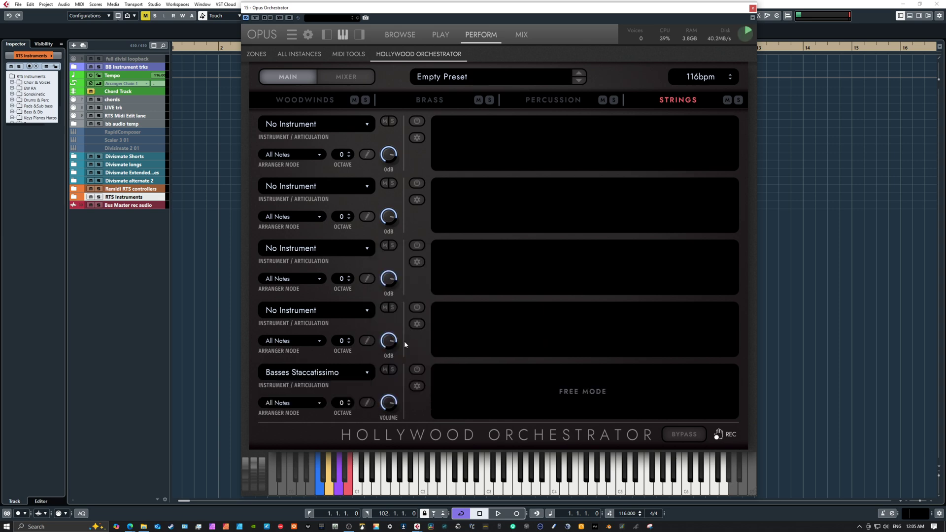
{"action": "left_click", "coordinate": [417, 370]}
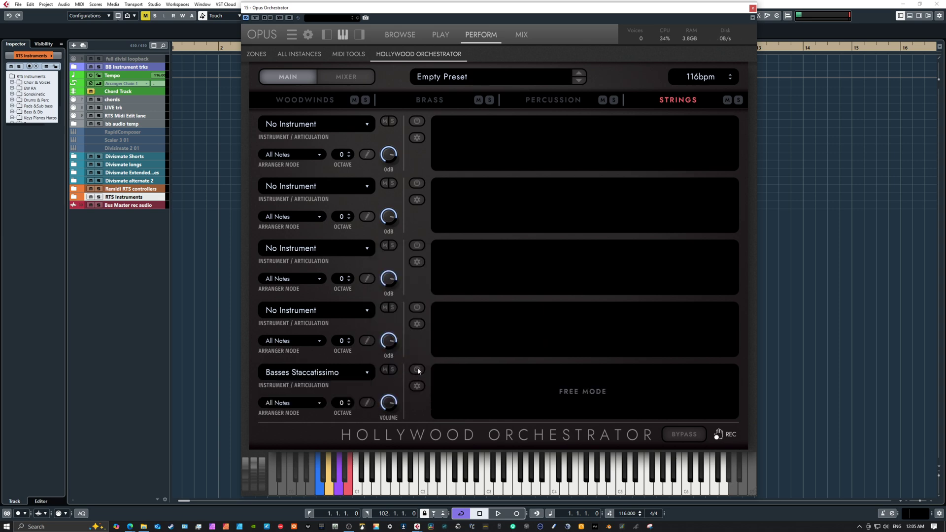
{"action": "left_click", "coordinate": [367, 403]}
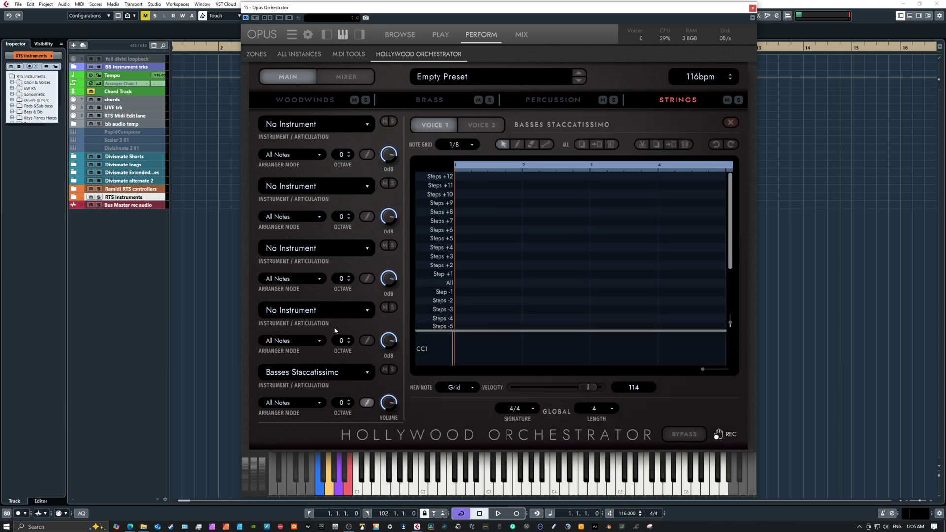
Set the basses' arranger mode to Lowest and their octave to -2, and solo them
{"action": "left_click", "coordinate": [293, 403]}
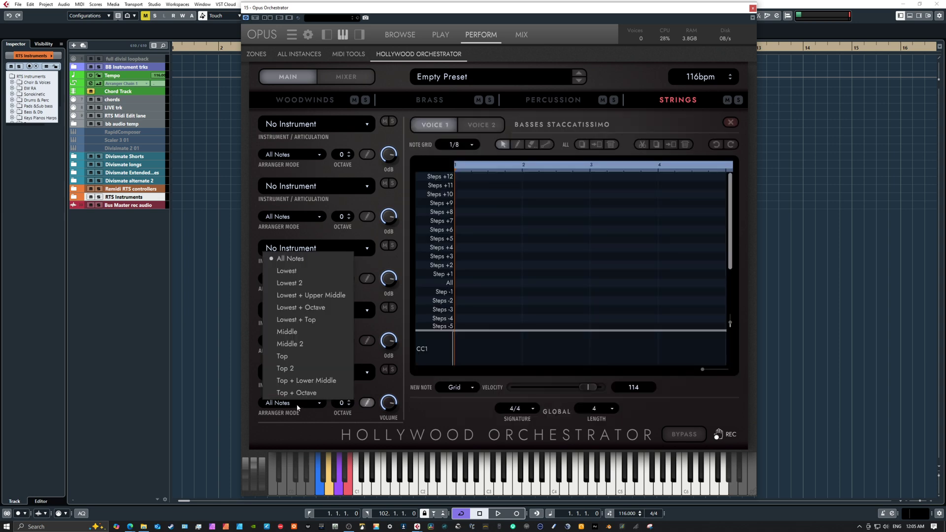
{"action": "left_click", "coordinate": [297, 276]}
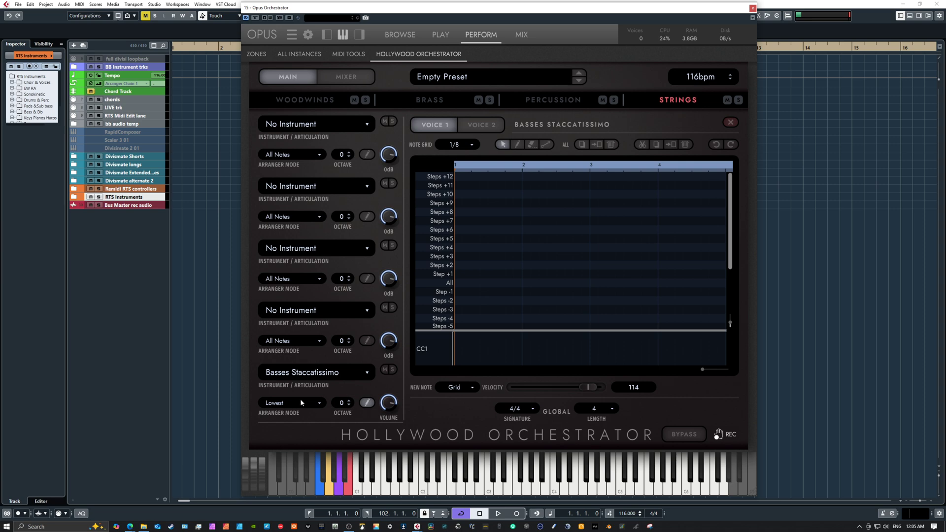
{"action": "left_click", "coordinate": [349, 405]}
{"action": "left_click", "coordinate": [367, 402]}
{"action": "left_click", "coordinate": [367, 402]}
{"action": "left_click", "coordinate": [392, 368]}
Draw sixteen 1/8 notes on the basses' Lowest row, one per beat across all four bars
{"action": "left_click", "coordinate": [517, 144]}
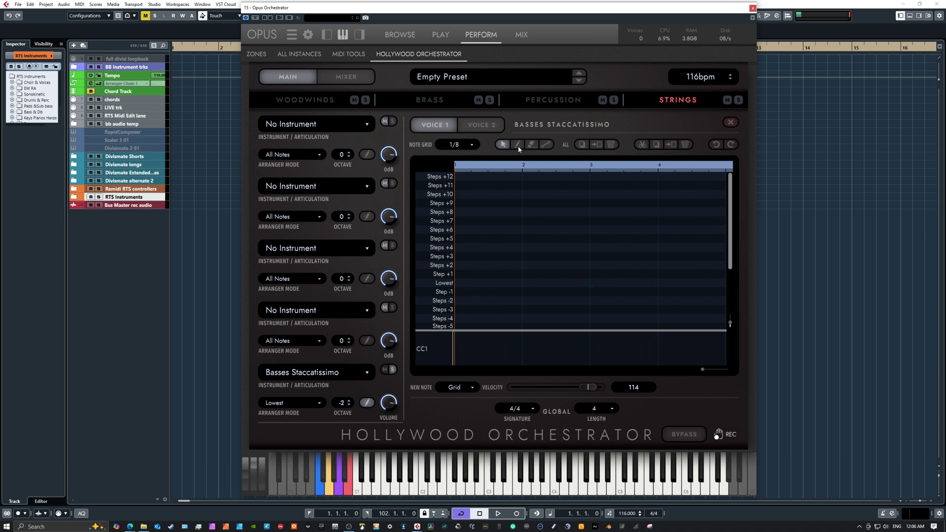
{"action": "left_click", "coordinate": [461, 283]}
{"action": "left_click", "coordinate": [474, 282]}
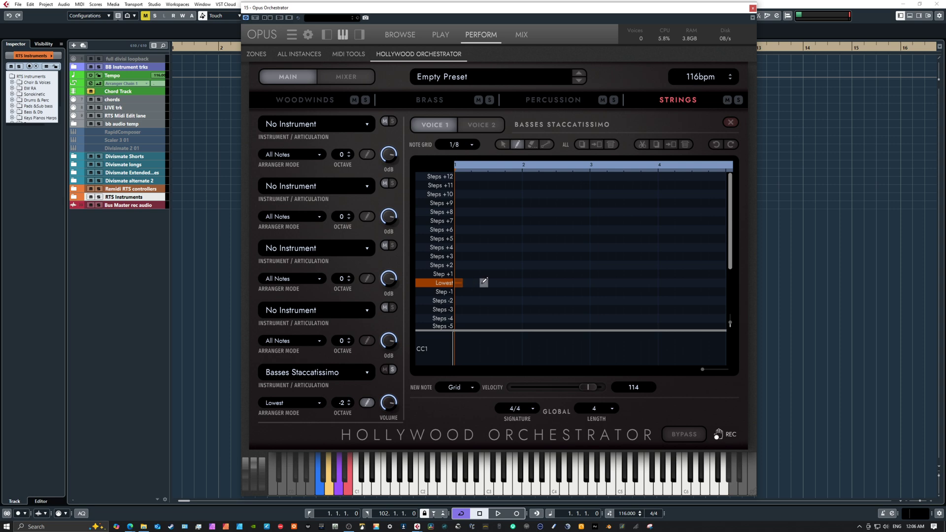
{"action": "left_click", "coordinate": [492, 282]}
{"action": "left_click", "coordinate": [509, 283]}
{"action": "left_click", "coordinate": [526, 283]}
{"action": "left_click", "coordinate": [543, 282]}
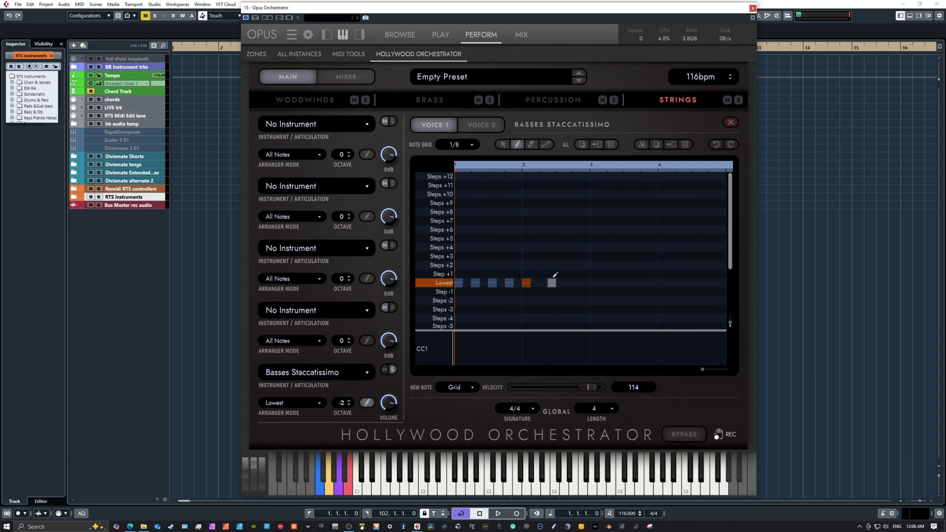
{"action": "left_click", "coordinate": [560, 283]}
{"action": "left_click", "coordinate": [577, 283]}
{"action": "left_click", "coordinate": [594, 282]}
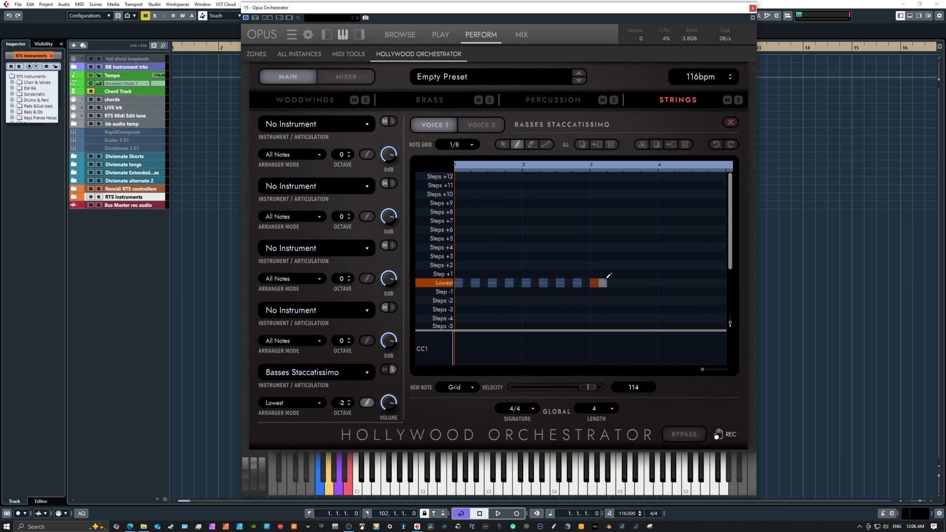
{"action": "left_click", "coordinate": [611, 282]}
{"action": "left_click", "coordinate": [627, 283]}
{"action": "left_click", "coordinate": [644, 283]}
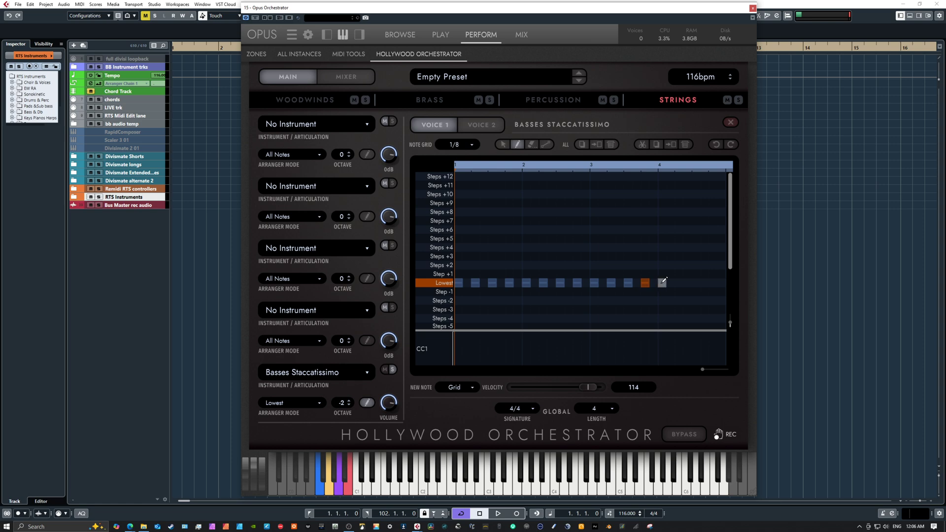
{"action": "left_click", "coordinate": [661, 283]}
{"action": "left_click", "coordinate": [679, 282]}
{"action": "left_click", "coordinate": [695, 283]}
{"action": "left_click", "coordinate": [713, 282]}
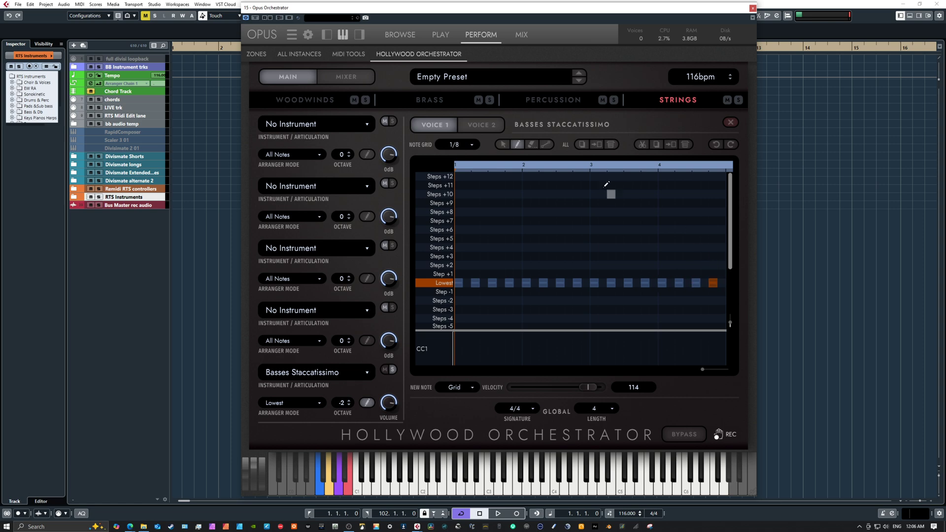
Set the velocity of the first bass note to 124
{"action": "left_click", "coordinate": [506, 147]}
{"action": "left_click", "coordinate": [464, 282]}
{"action": "left_click_drag", "start_coordinate": [593, 389], "coordinate": [600, 392]}
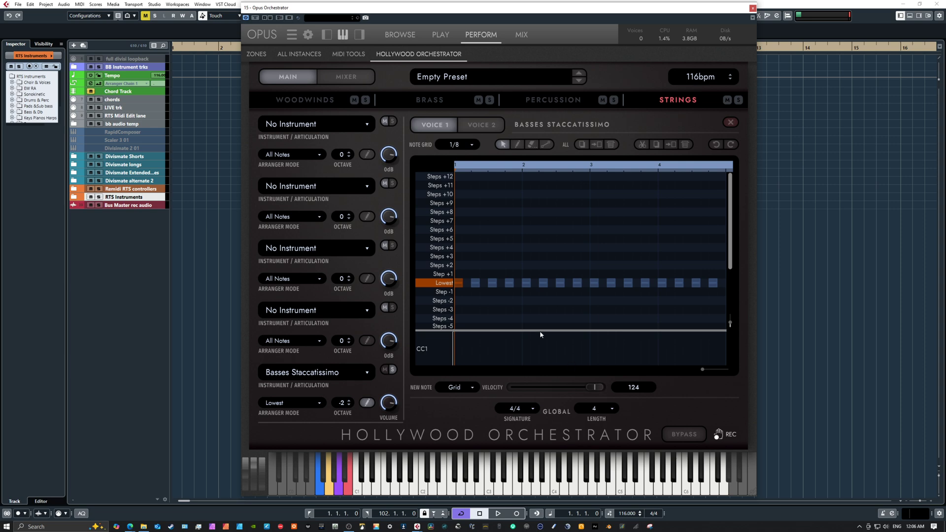
Lower the velocity of every second bass note, starting with the second, to 105
{"action": "left_click", "coordinate": [475, 283]}
{"action": "left_click_drag", "start_coordinate": [590, 389], "coordinate": [584, 388]}
{"action": "left_click", "coordinate": [511, 284]}
{"action": "left_click", "coordinate": [577, 283]}
{"action": "left_click_drag", "start_coordinate": [591, 387], "coordinate": [588, 388]}
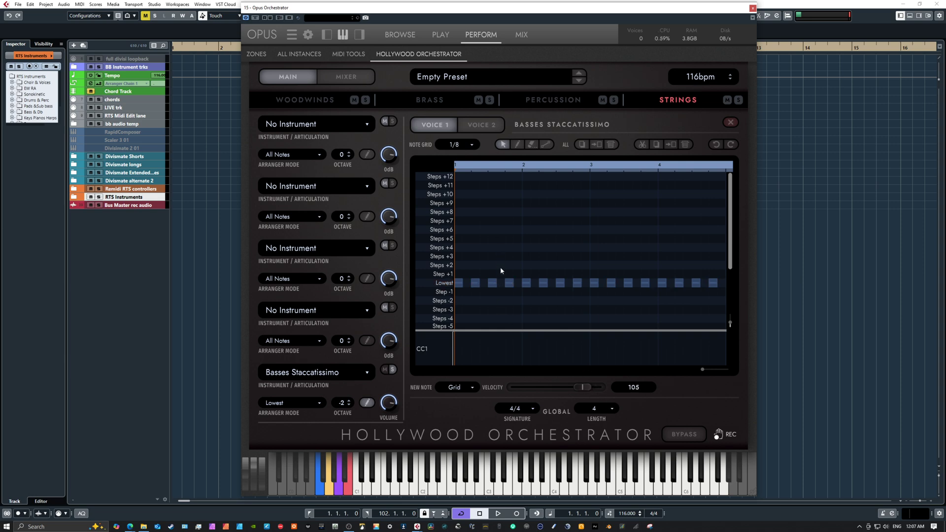
Set the velocity of the odd-numbered bass notes from the third to the fifteenth to 118
{"action": "left_click", "coordinate": [493, 282]}
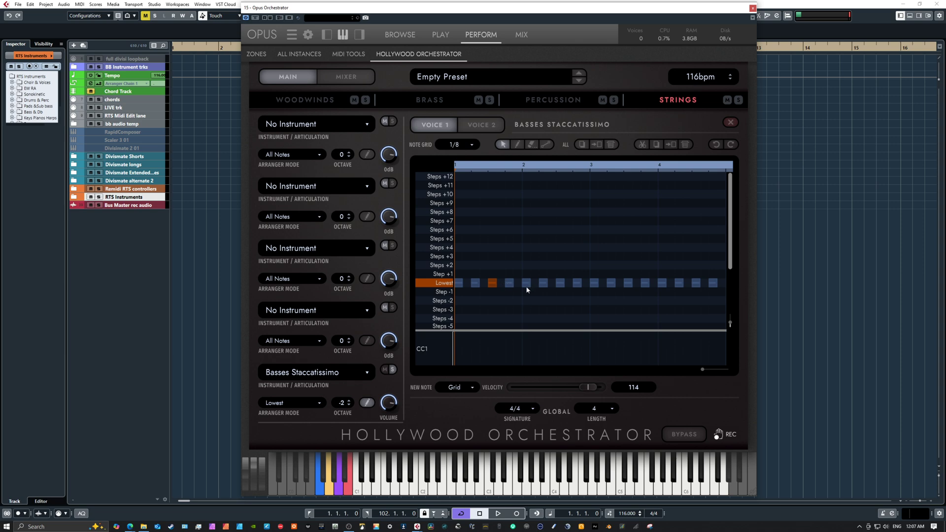
{"action": "left_click", "coordinate": [559, 283], "text": "shift"}
{"action": "left_click", "coordinate": [596, 283], "text": "shift"}
{"action": "left_click", "coordinate": [628, 282], "text": "shift"}
{"action": "left_click", "coordinate": [665, 284], "text": "shift"}
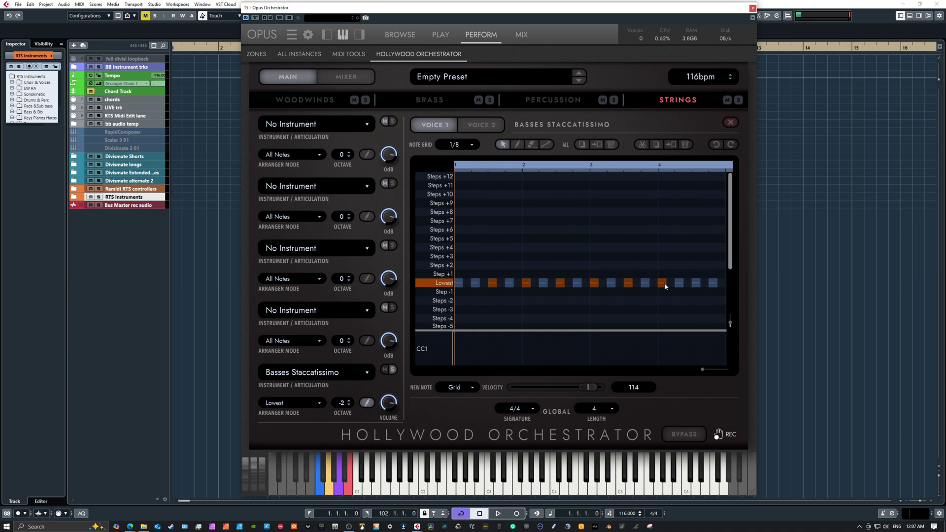
{"action": "left_click", "coordinate": [699, 285], "text": "shift"}
{"action": "scroll", "coordinate": [597, 389], "scroll_direction": "up", "scroll_amount": 4}
{"action": "left_click", "coordinate": [586, 228]}
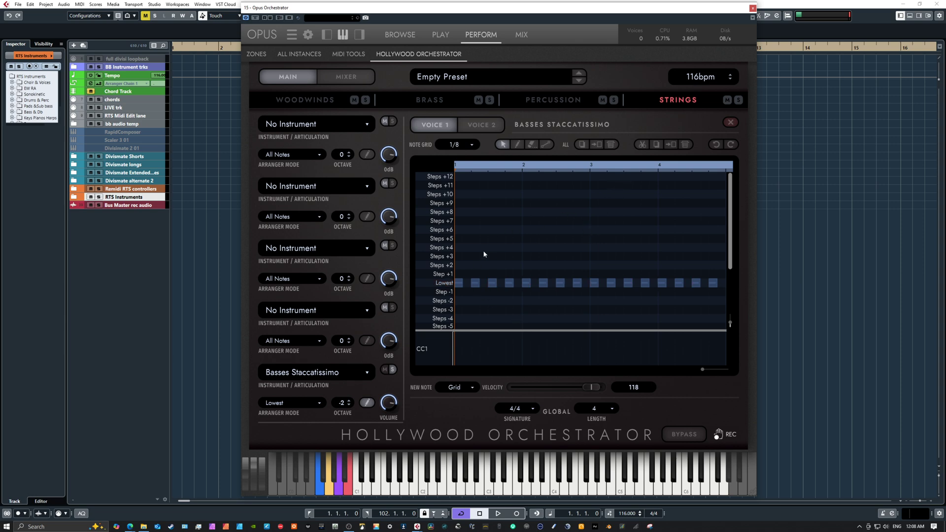
Raise the bass notes at the start of bars 2 and 3 to Step +1
{"action": "left_click", "coordinate": [526, 283]}
{"action": "key", "text": "Up"}
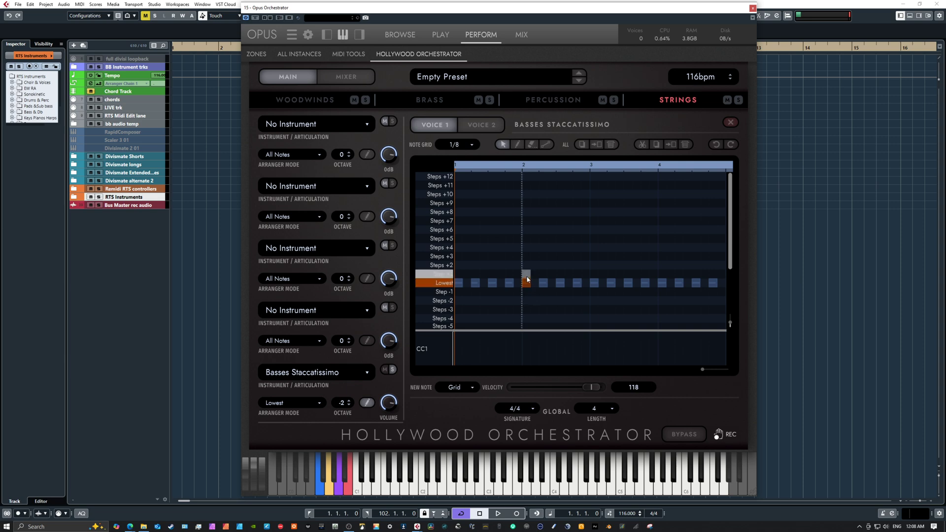
{"action": "left_click", "coordinate": [594, 283]}
{"action": "key", "text": "Up"}
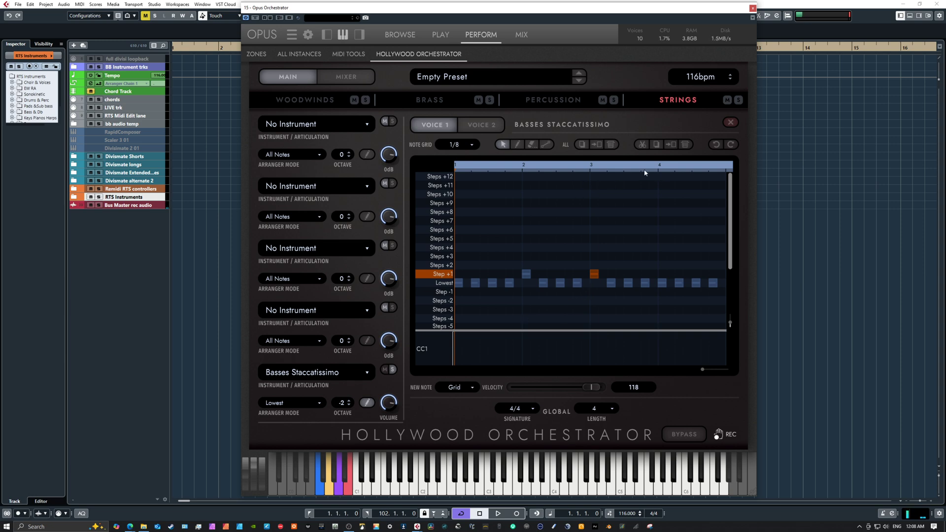
Lower the reverb send of the Basses Staccatissimo channel in the mixer and return to the main view
{"action": "left_click", "coordinate": [345, 78]}
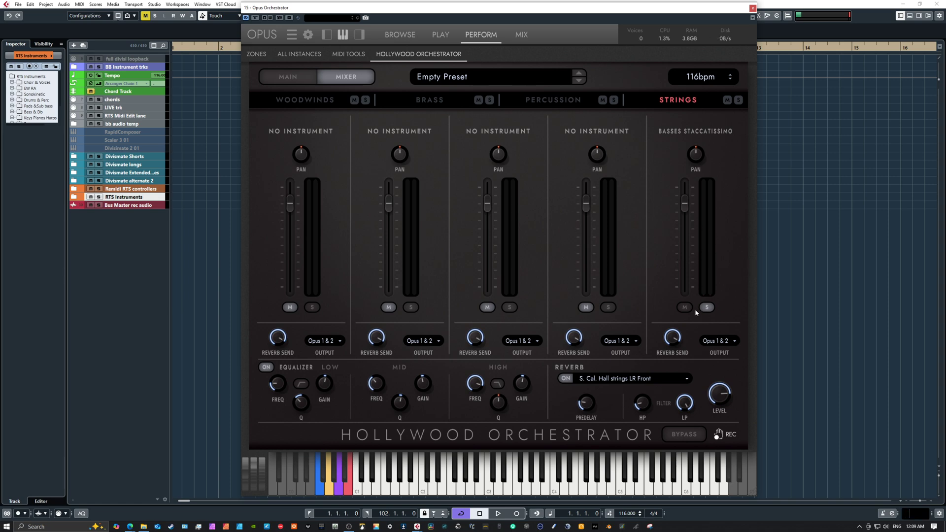
{"action": "left_click_drag", "start_coordinate": [678, 334], "coordinate": [690, 396]}
{"action": "left_click", "coordinate": [290, 77]}
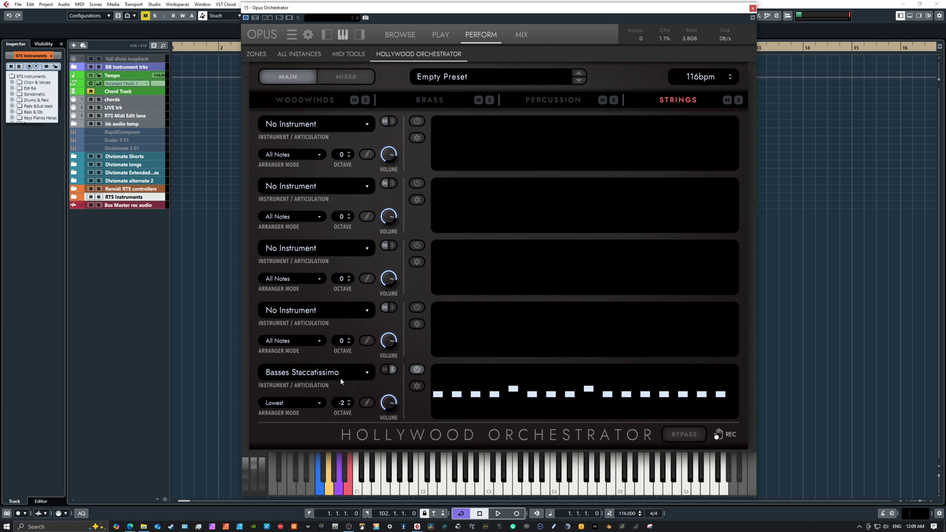
Assign Celli Staccato to the fourth string slot and set its arranger mode to Lowest
{"action": "left_click", "coordinate": [319, 315]}
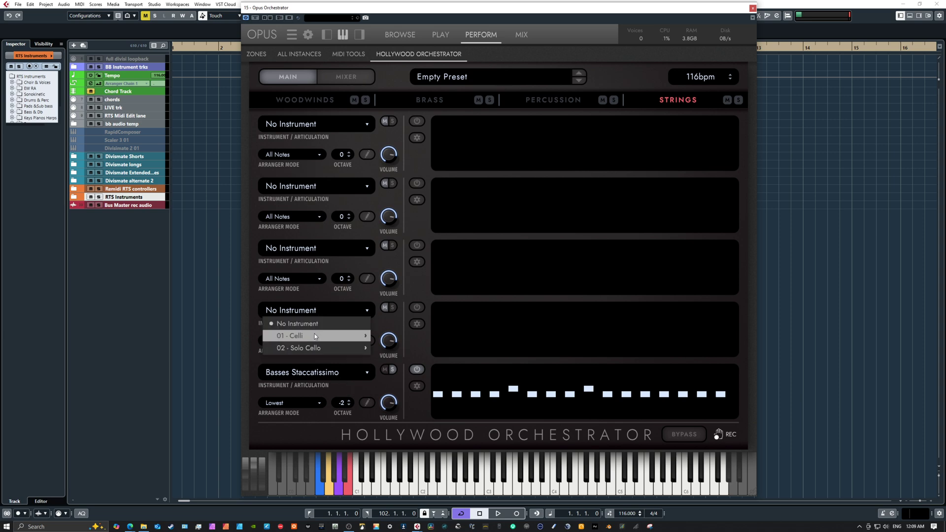
{"action": "mouse_move", "coordinate": [323, 336]}
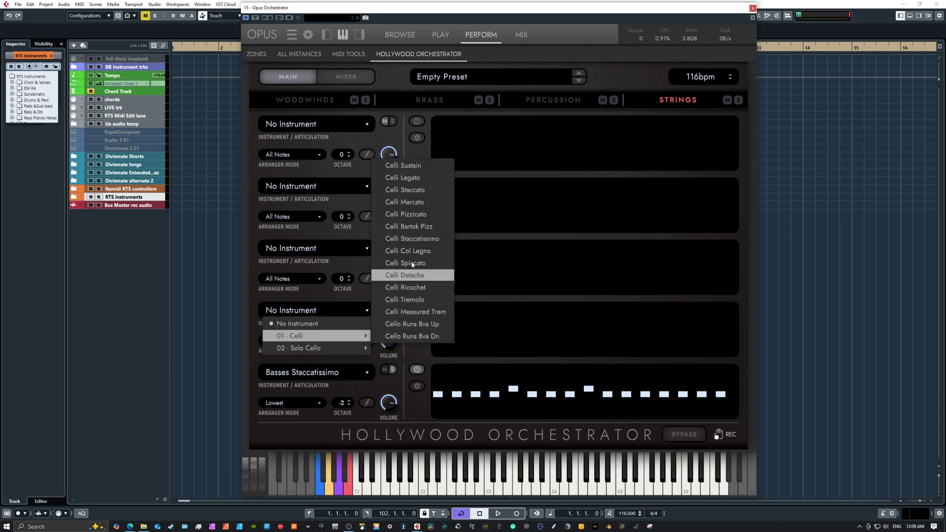
{"action": "left_click", "coordinate": [423, 192]}
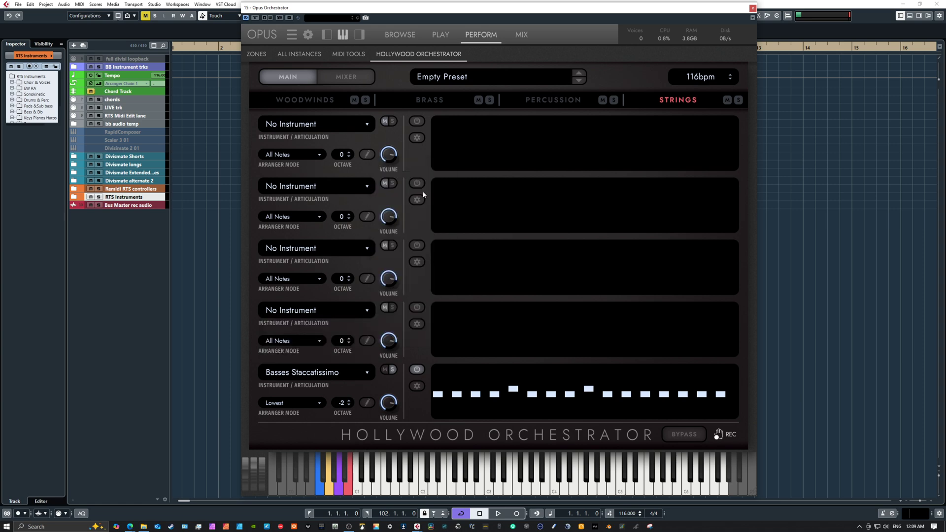
{"action": "left_click", "coordinate": [309, 341]}
{"action": "left_click", "coordinate": [307, 362]}
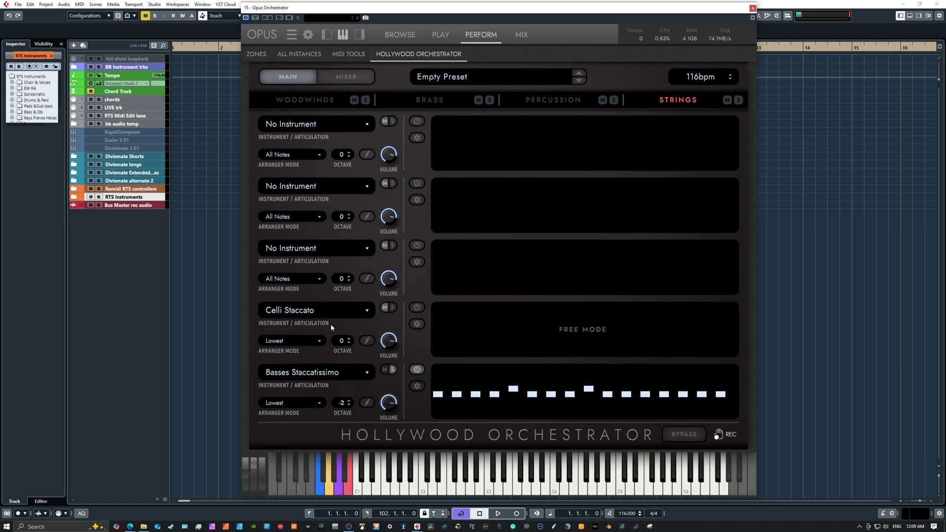
Set the celli's octave to -1, activate their pattern playback and open their note editor
{"action": "left_click", "coordinate": [367, 340]}
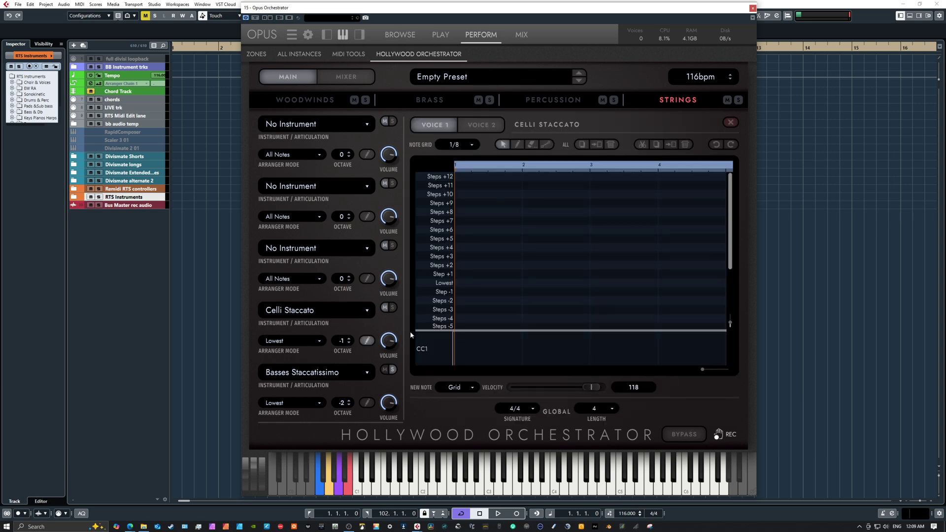
{"action": "left_click", "coordinate": [367, 340]}
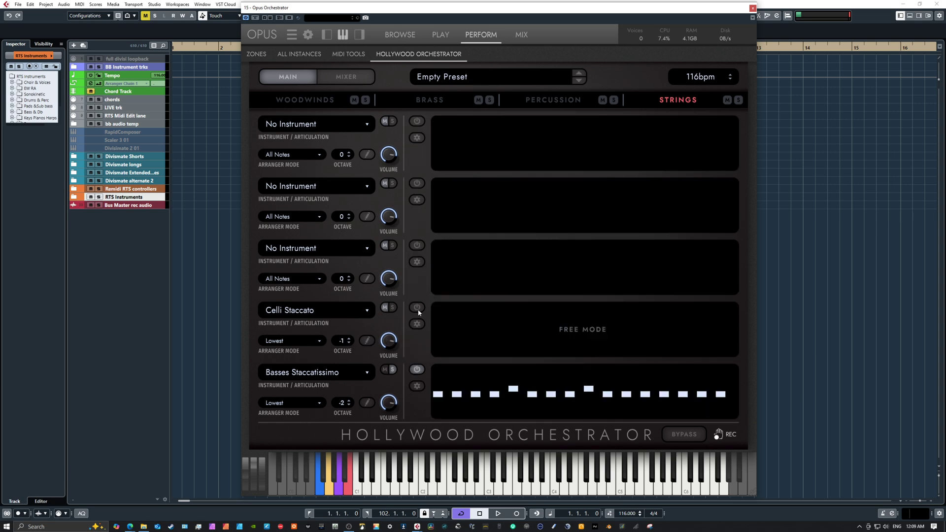
{"action": "left_click", "coordinate": [417, 308]}
{"action": "left_click", "coordinate": [367, 341]}
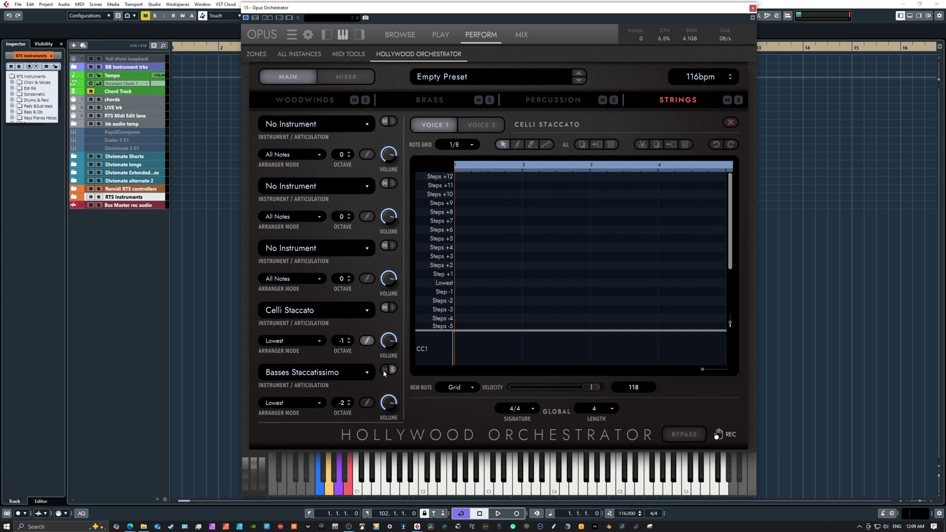
Copy all the notes of the Basses Staccatissimo pattern and paste them into the Celli Staccato pattern
{"action": "left_click", "coordinate": [368, 403]}
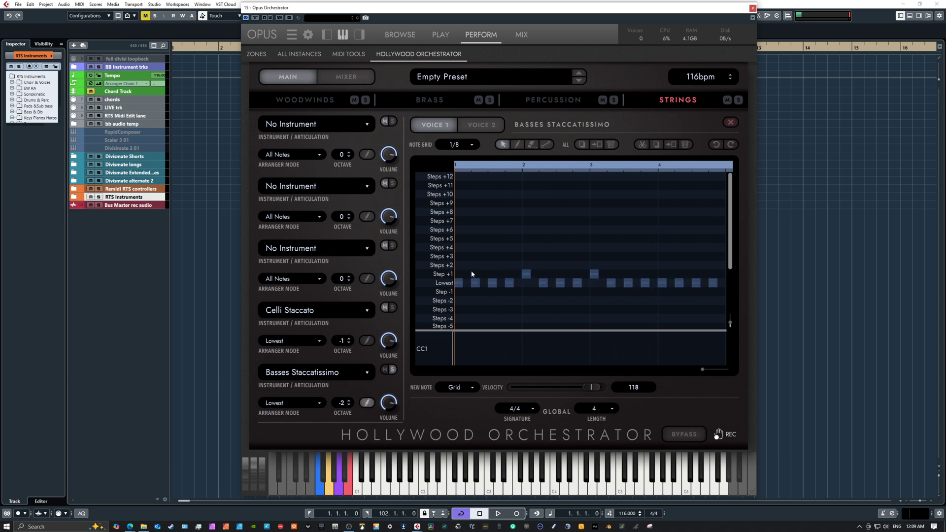
{"action": "left_click_drag", "start_coordinate": [460, 270], "coordinate": [713, 293]}
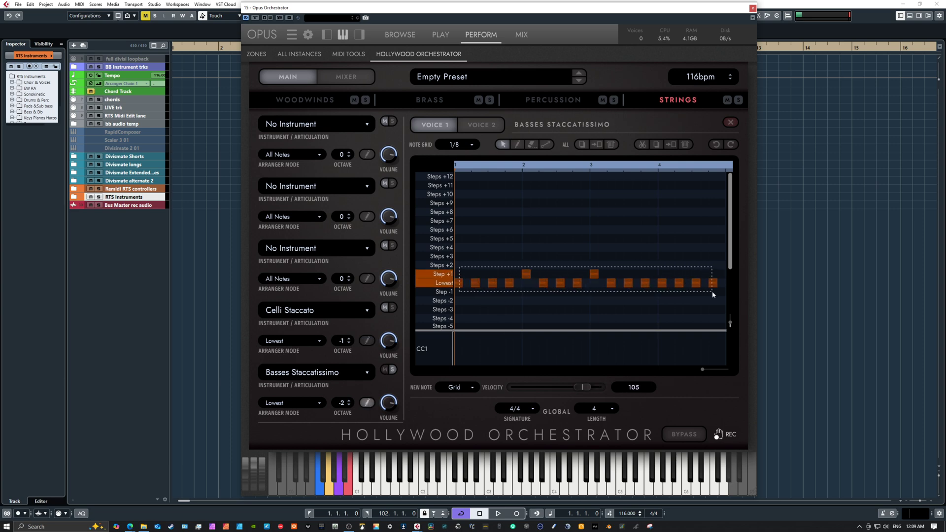
{"action": "left_click", "coordinate": [656, 145]}
{"action": "left_click", "coordinate": [371, 341]}
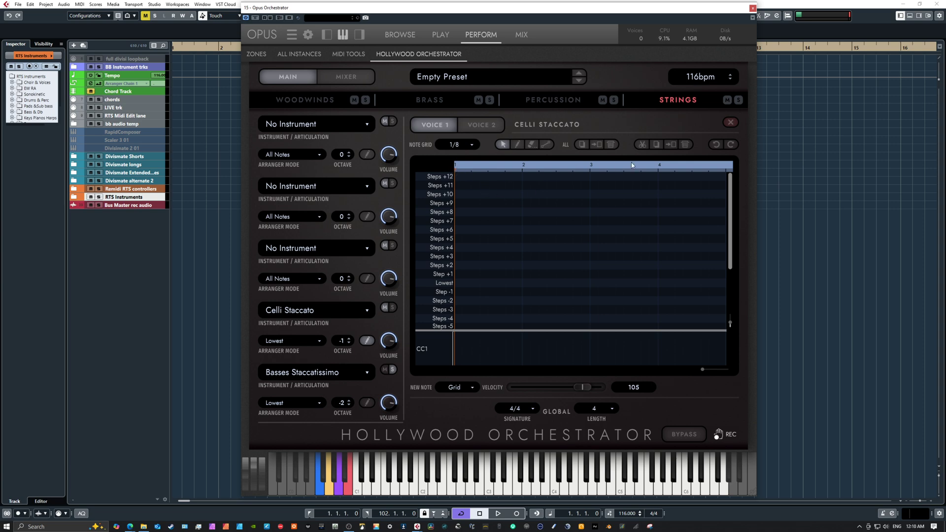
{"action": "left_click", "coordinate": [670, 144]}
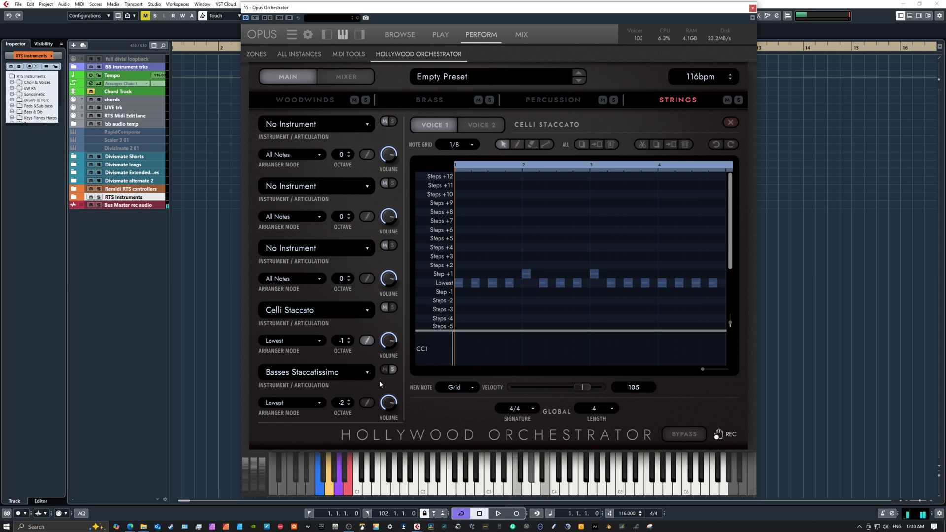
Solo the Celli Staccato and lower its notes at the start of bars 2 and 3 to Step -1
{"action": "left_click", "coordinate": [392, 308]}
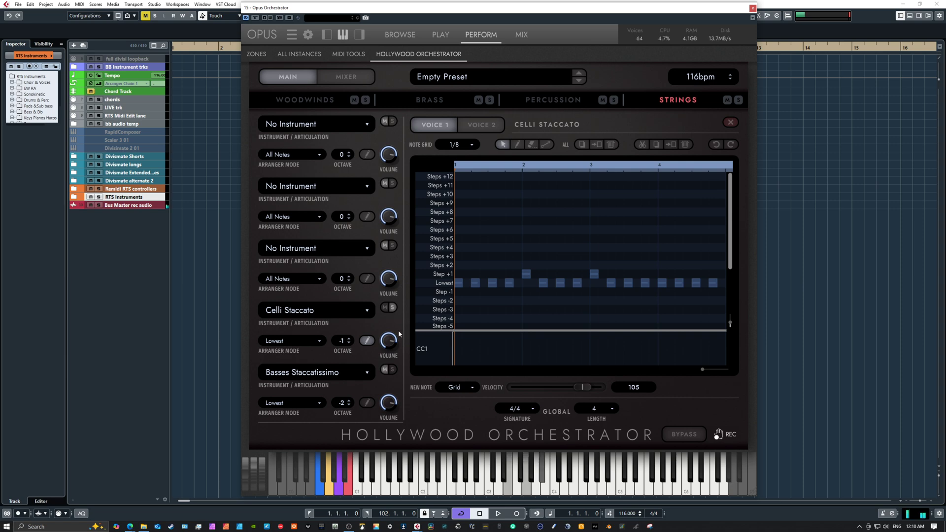
{"action": "left_click", "coordinate": [527, 274]}
{"action": "left_click_drag", "start_coordinate": [528, 274], "coordinate": [527, 292]}
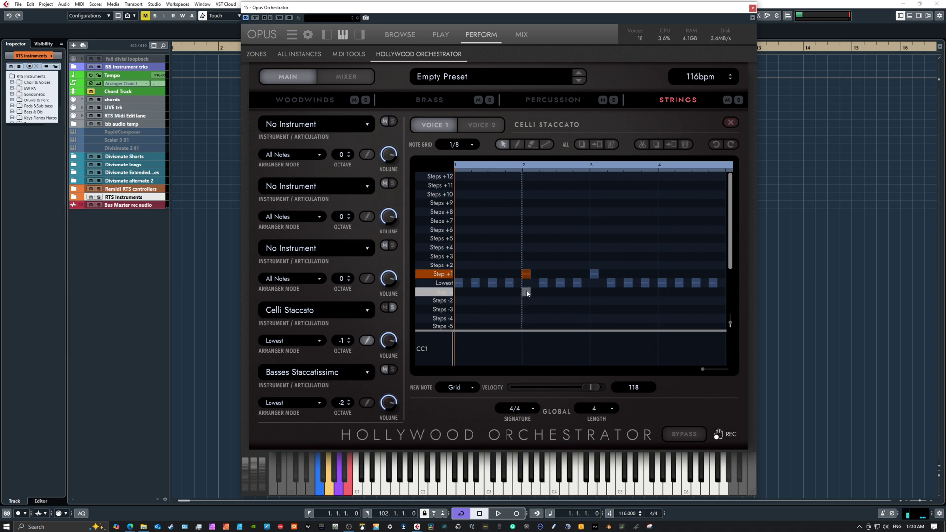
{"action": "left_click_drag", "start_coordinate": [598, 276], "coordinate": [598, 294]}
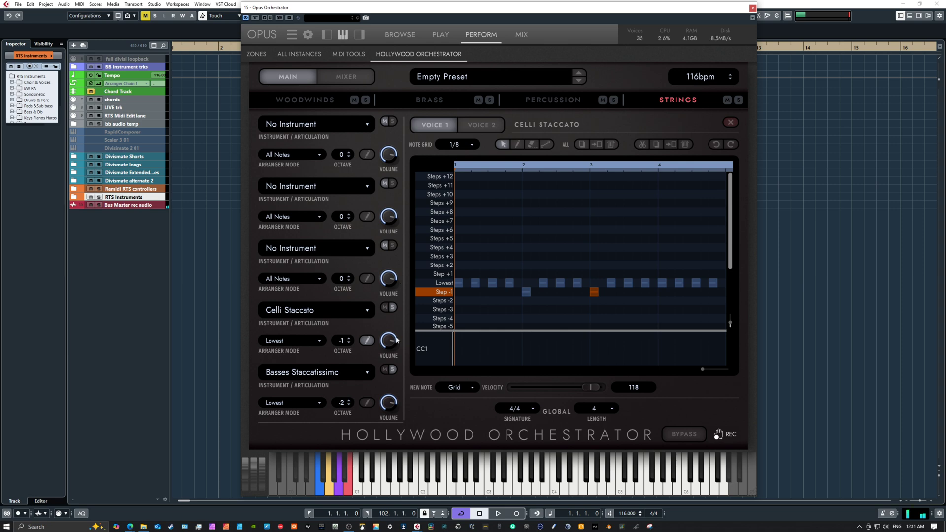
Lower the Celli Staccato volume to about -8.9 dB and reduce its reverb send in the mixer, ending on the main view
{"action": "left_click_drag", "start_coordinate": [390, 352], "coordinate": [393, 360]}
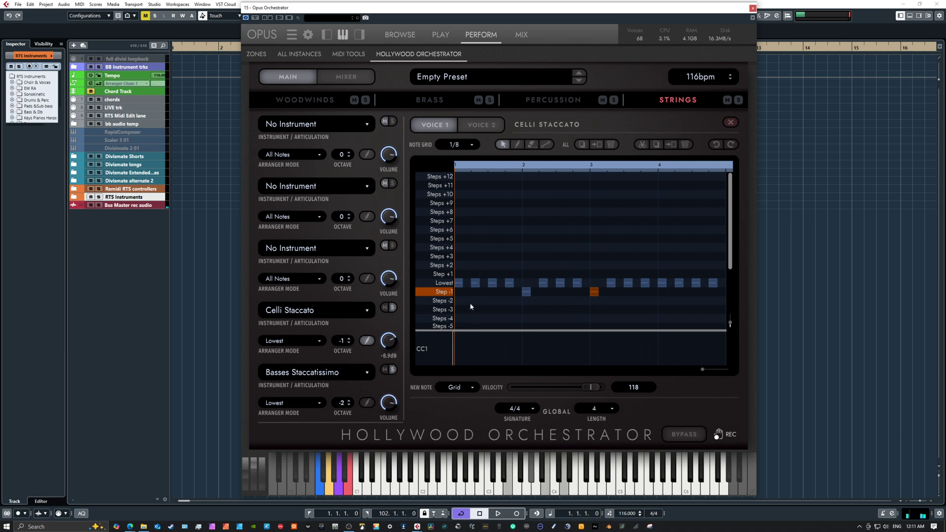
{"action": "left_click", "coordinate": [355, 79]}
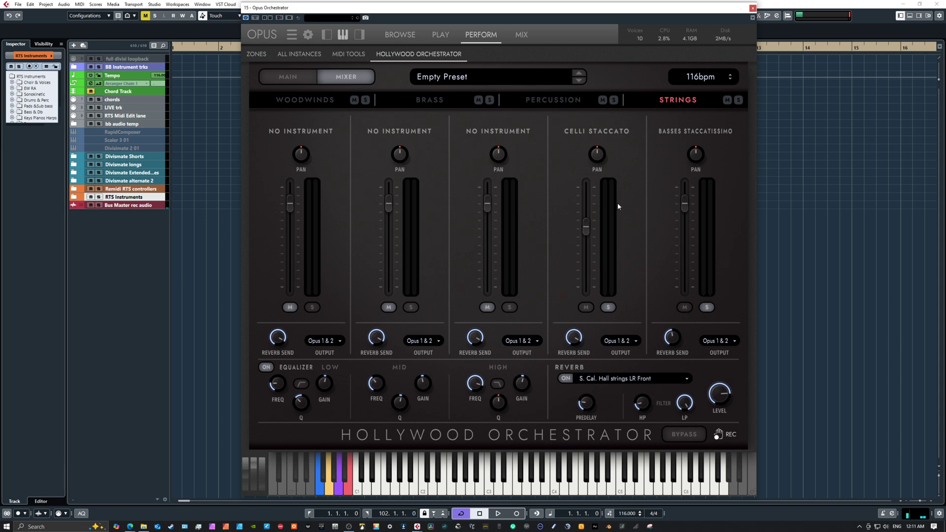
{"action": "left_click_drag", "start_coordinate": [578, 339], "coordinate": [585, 387]}
{"action": "left_click", "coordinate": [310, 81]}
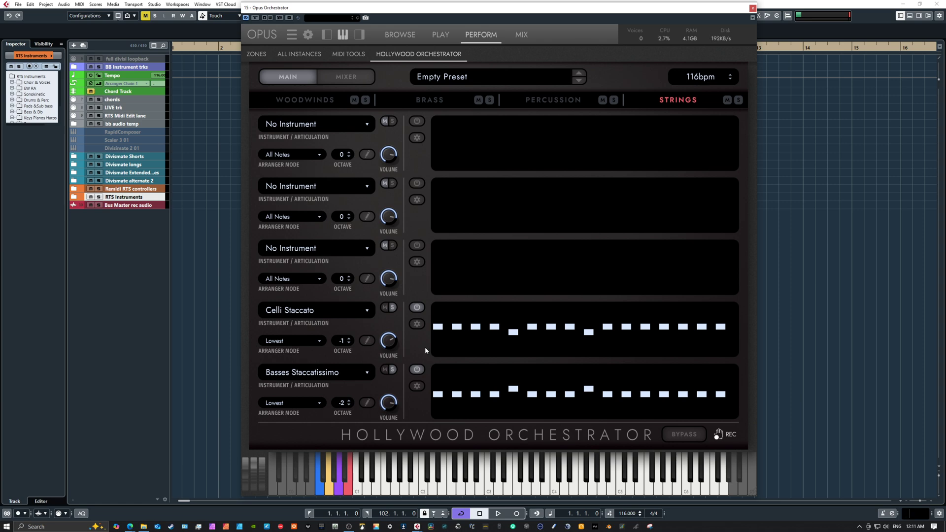
Assign the Viola Staccatissimo articulation to the third string slot
{"action": "left_click", "coordinate": [322, 247]}
{"action": "mouse_move", "coordinate": [325, 276]}
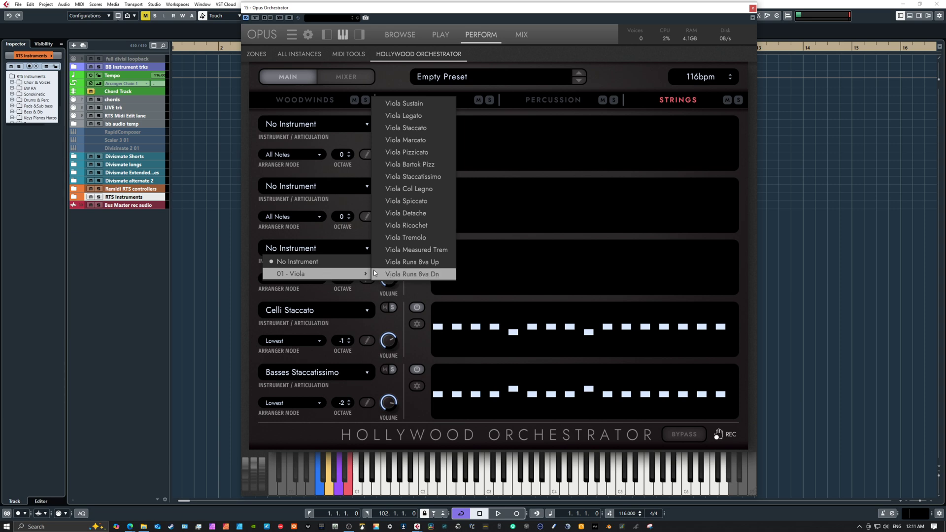
{"action": "left_click", "coordinate": [422, 176]}
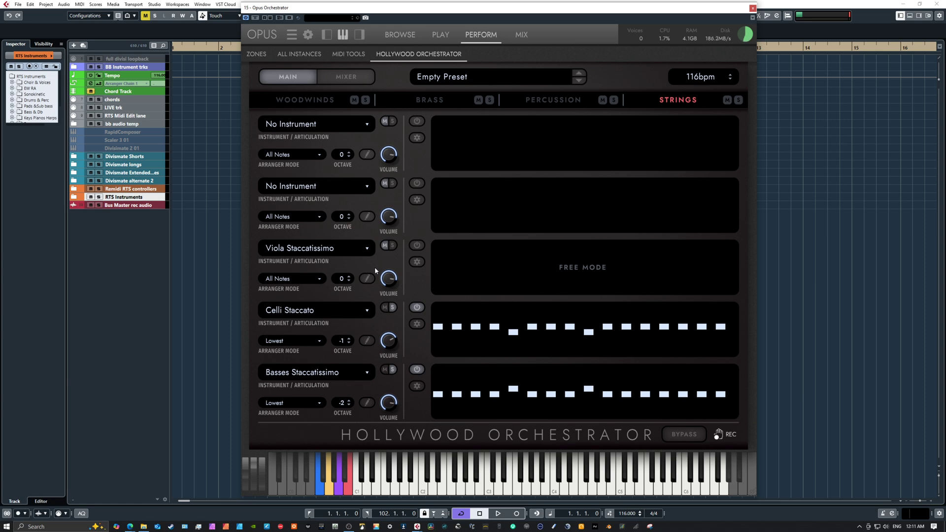
Open the note editor of the Viola Staccatissimo and set its arranger mode to Middle
{"action": "left_click", "coordinate": [367, 279]}
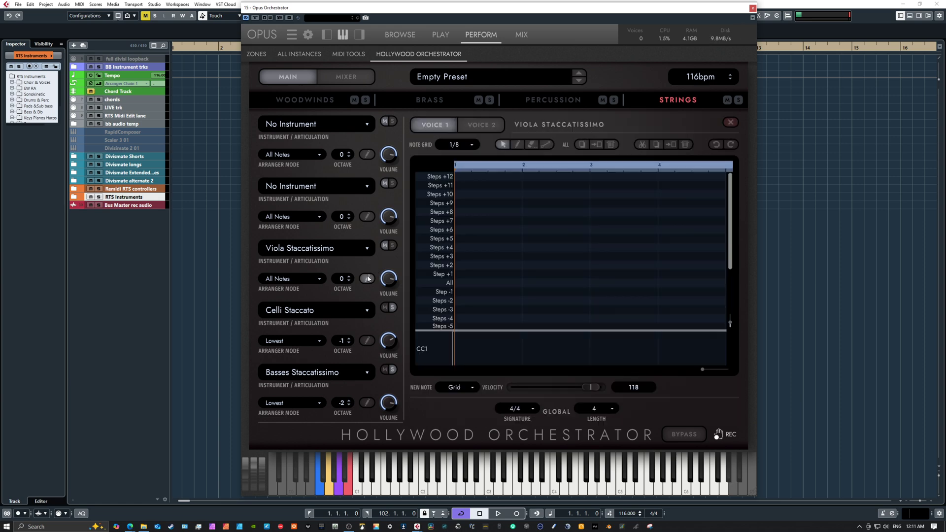
{"action": "left_click", "coordinate": [367, 279]}
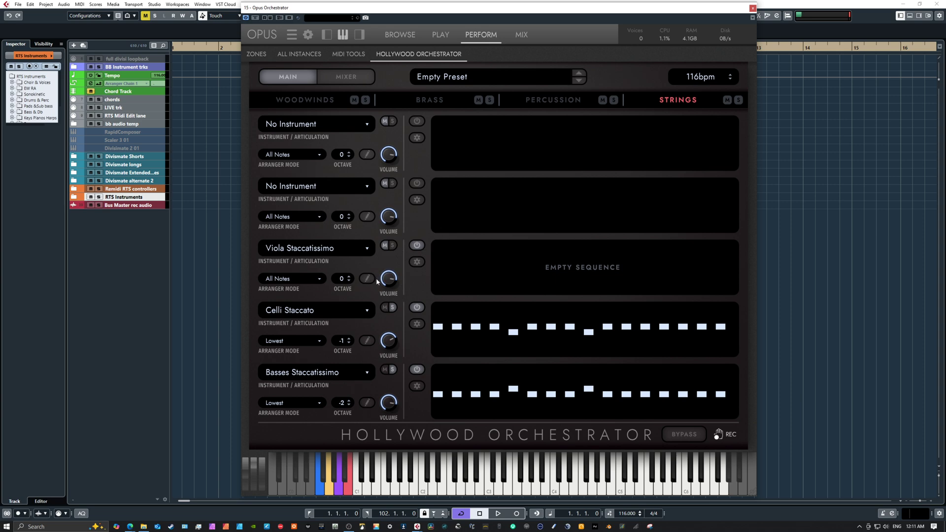
{"action": "left_click", "coordinate": [368, 279]}
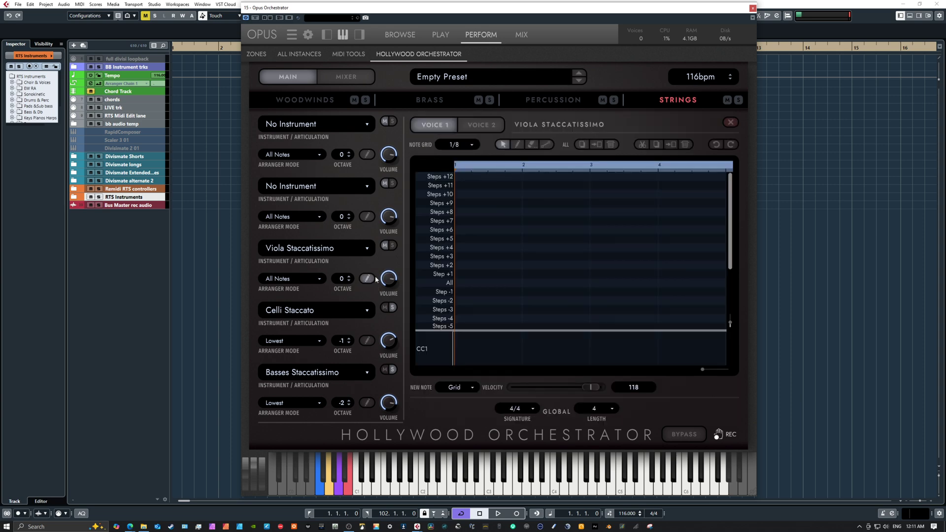
{"action": "left_click", "coordinate": [293, 278]}
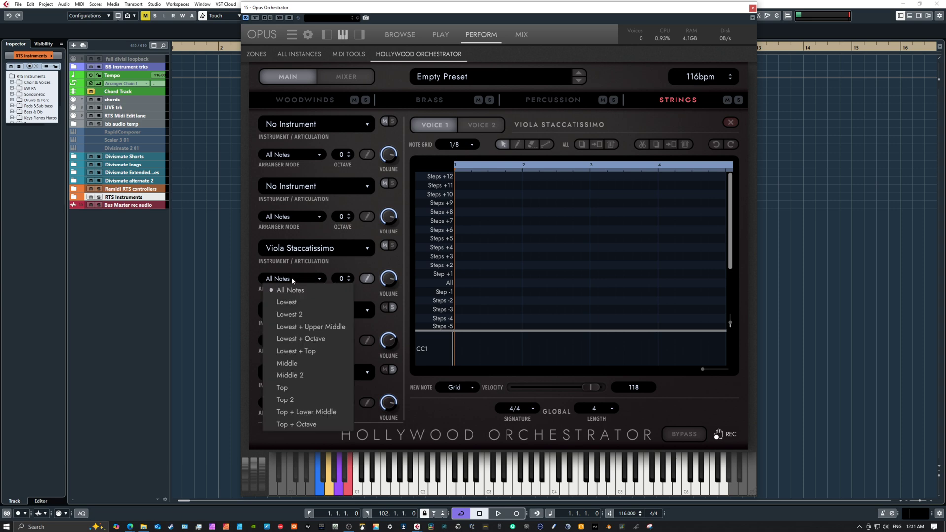
{"action": "left_click", "coordinate": [311, 363]}
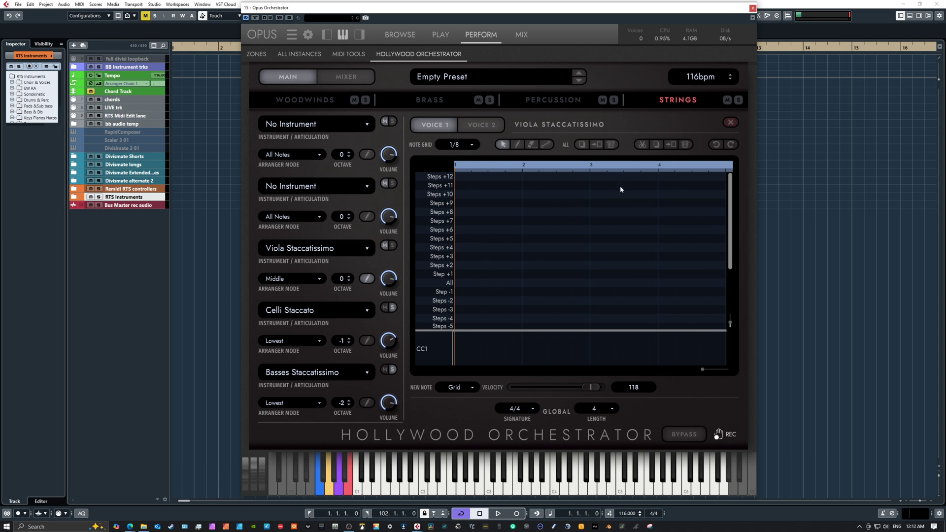
Draw viola notes in bar 1 on the first and fifth eighths at All and the second and fourth eighths at Step +1
{"action": "left_click", "coordinate": [517, 144]}
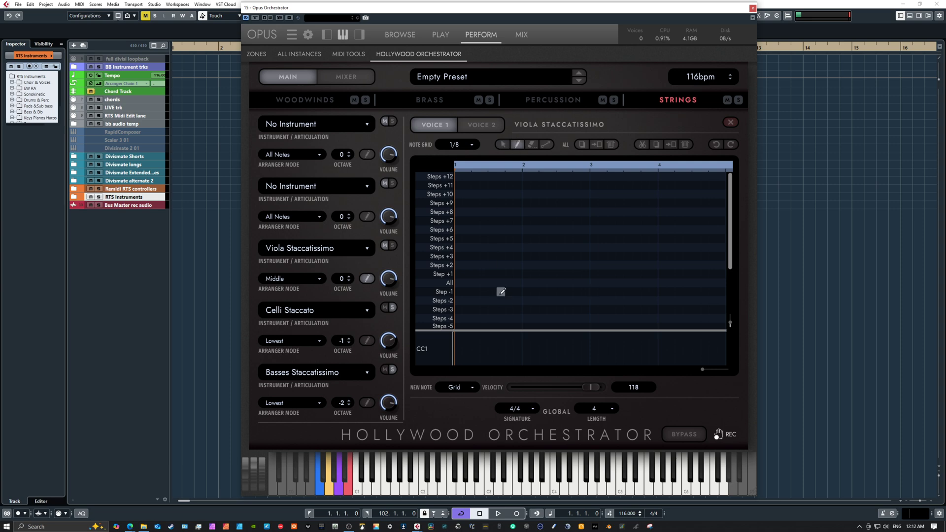
{"action": "left_click", "coordinate": [459, 282]}
{"action": "left_click", "coordinate": [467, 274]}
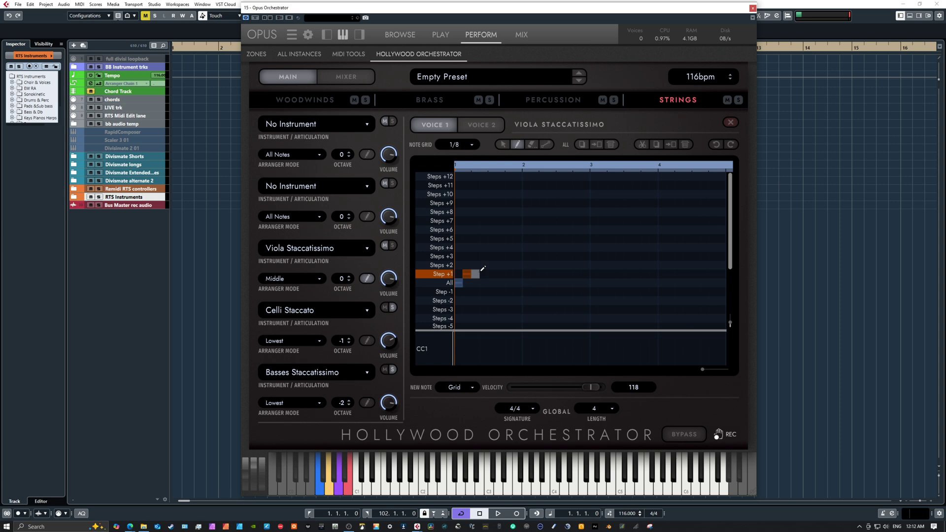
{"action": "left_click", "coordinate": [484, 275]}
{"action": "left_click", "coordinate": [492, 283]}
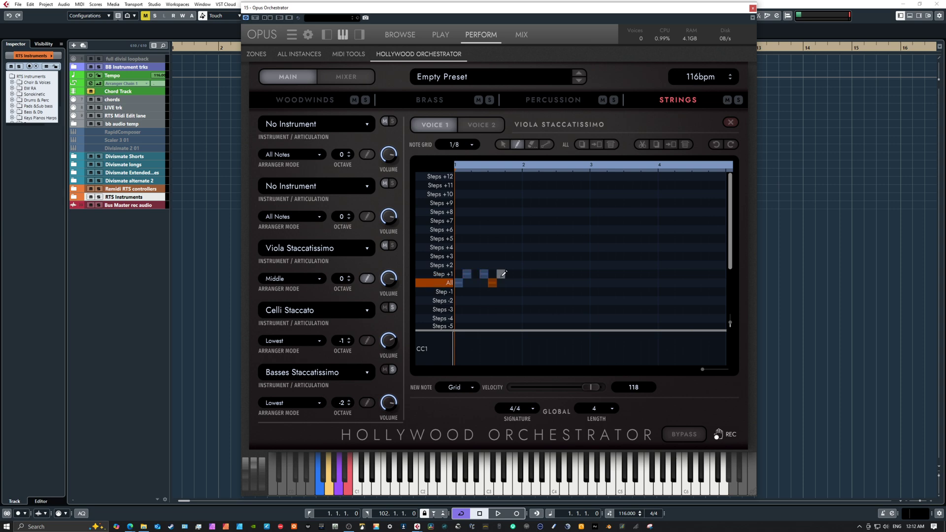
{"action": "left_click", "coordinate": [501, 274]}
{"action": "left_click", "coordinate": [508, 274]}
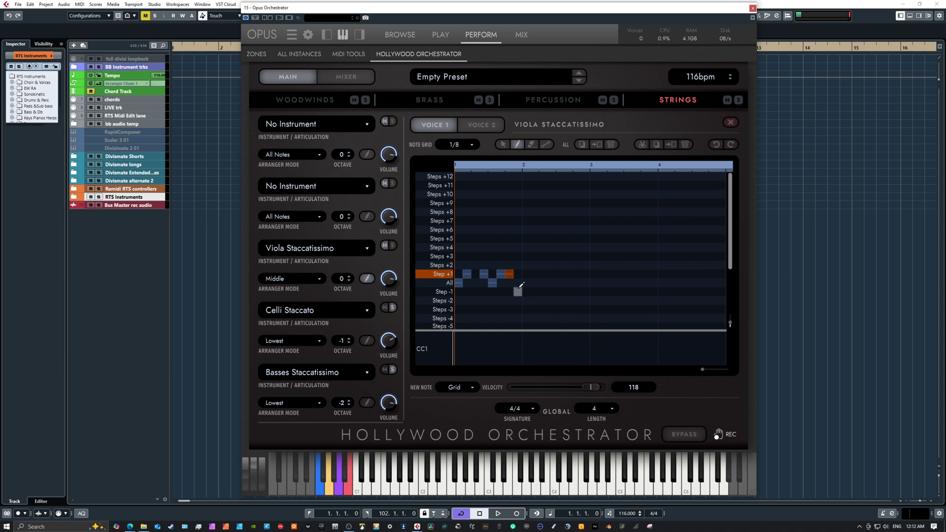
{"action": "left_click", "coordinate": [518, 282]}
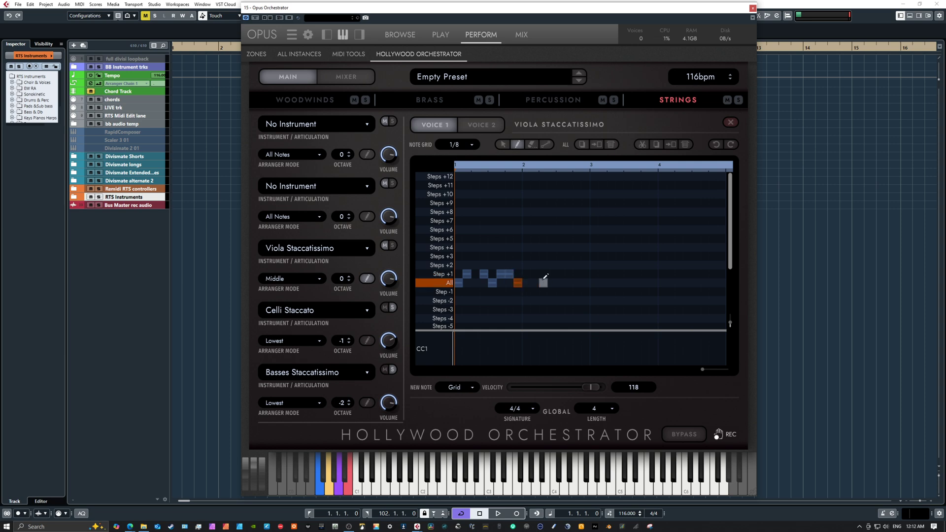
{"action": "left_click", "coordinate": [533, 143]}
{"action": "left_click", "coordinate": [518, 282]}
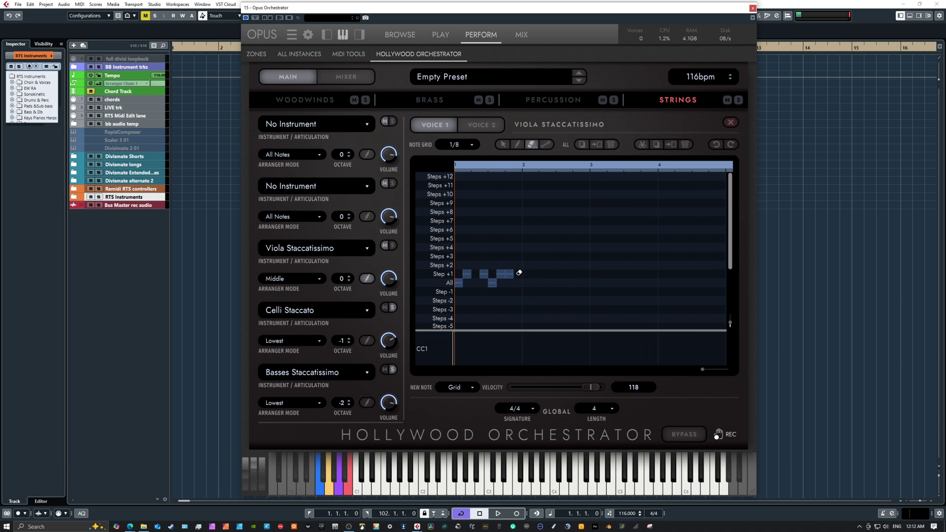
{"action": "left_click", "coordinate": [509, 274]}
{"action": "left_click", "coordinate": [500, 274]}
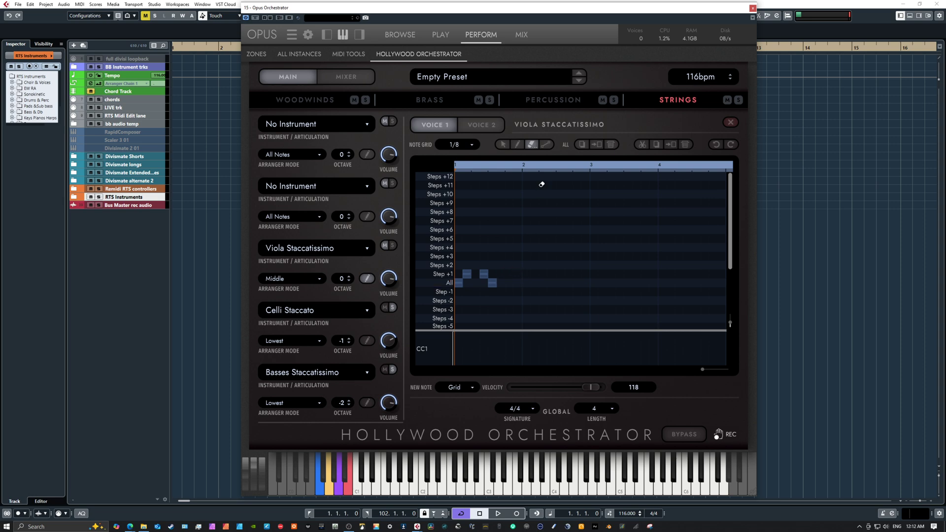
Draw viola notes at All on bar 1's seventh and bar 2's second eighth, and at Step +1 on the two eighths between them
{"action": "left_click", "coordinate": [517, 144]}
{"action": "left_click", "coordinate": [512, 282]}
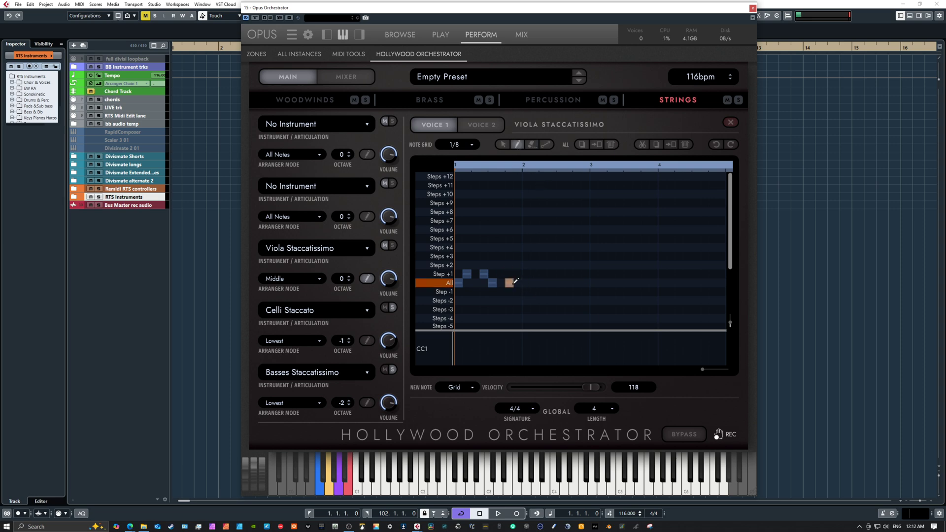
{"action": "left_click", "coordinate": [520, 274]}
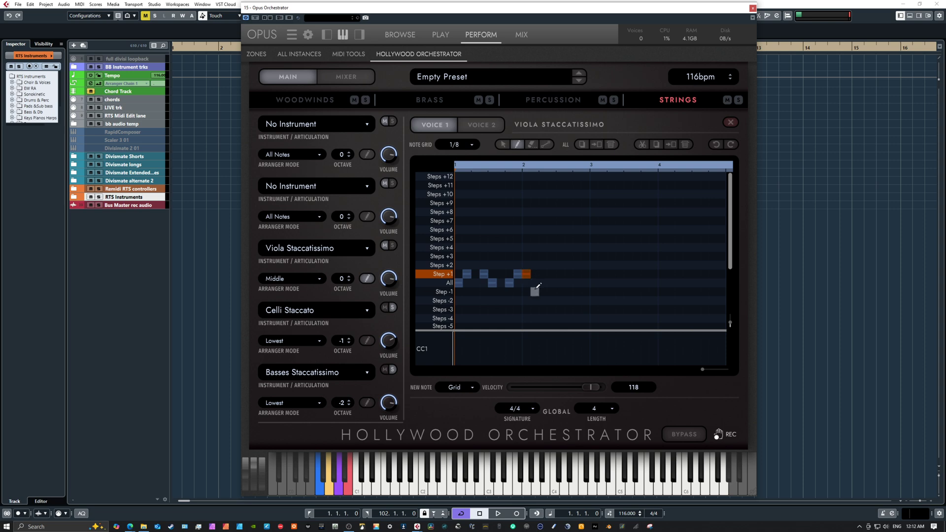
{"action": "left_click", "coordinate": [534, 283]}
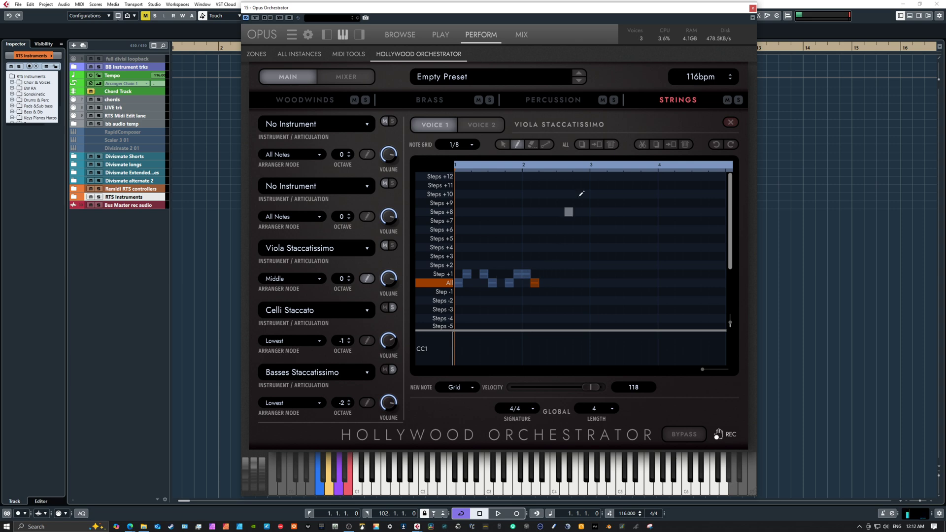
Set the velocity of the first viola note to 124 and of the second note to 96
{"action": "left_click", "coordinate": [504, 144]}
{"action": "left_click", "coordinate": [462, 282]}
{"action": "left_click_drag", "start_coordinate": [586, 389], "coordinate": [600, 390]}
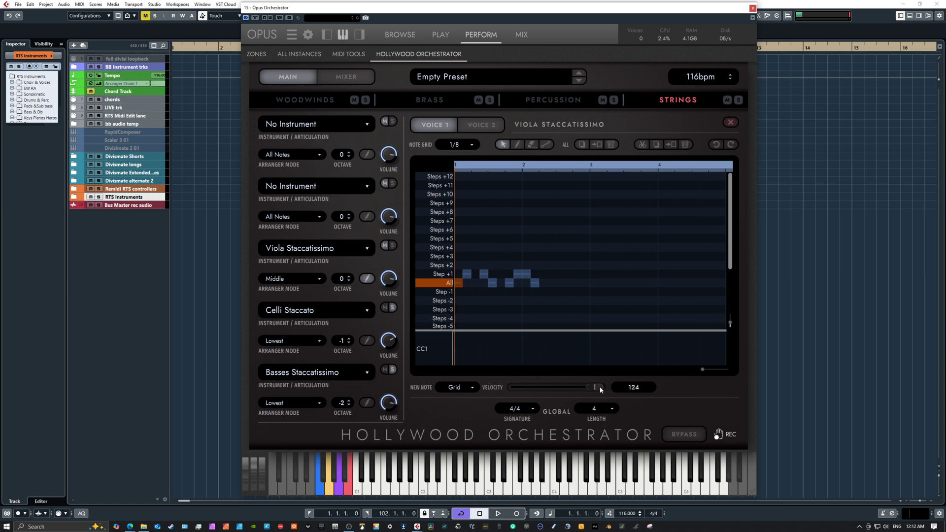
{"action": "left_click", "coordinate": [468, 276]}
{"action": "left_click_drag", "start_coordinate": [595, 388], "coordinate": [580, 387]}
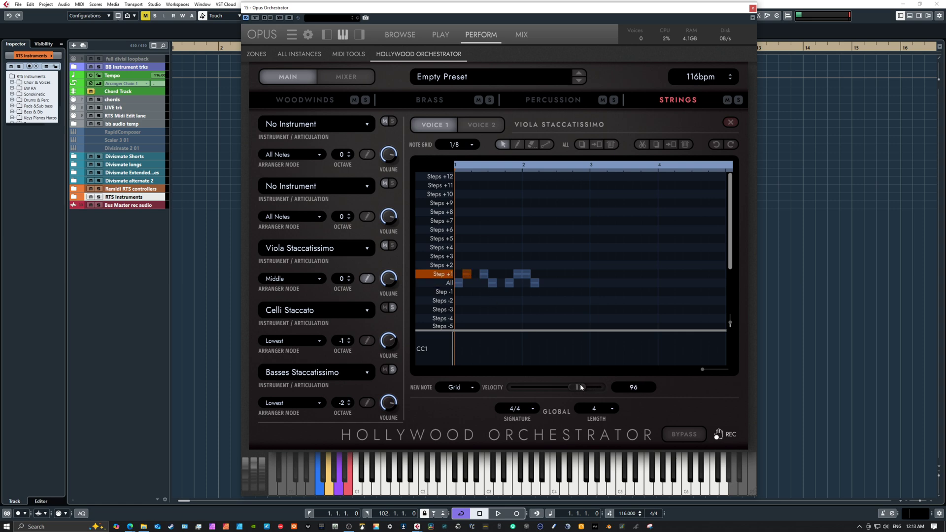
Vary the velocities of the remaining viola notes, lowering the third, seventh and eighth and setting the fifth to 108
{"action": "left_click", "coordinate": [485, 275]}
{"action": "left_click_drag", "start_coordinate": [592, 389], "coordinate": [589, 389]}
{"action": "left_click", "coordinate": [494, 285]}
{"action": "left_click", "coordinate": [511, 285]}
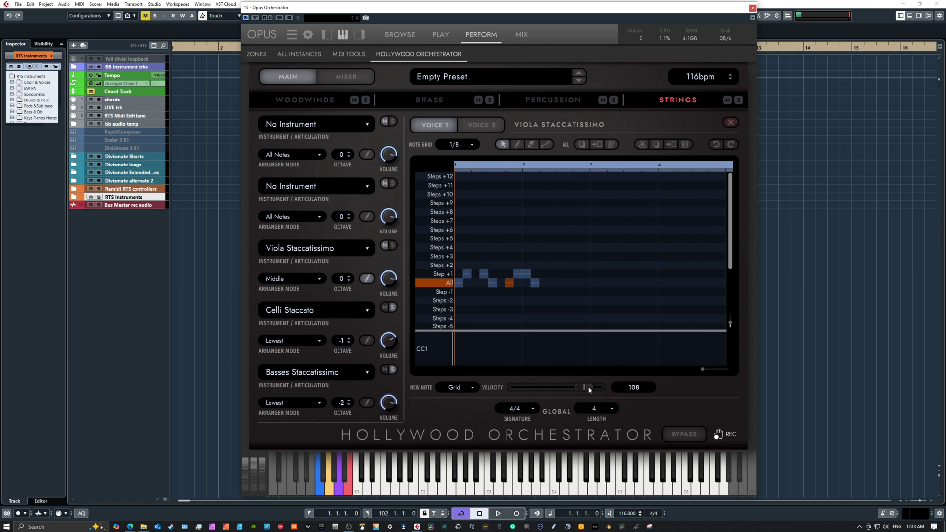
{"action": "left_click", "coordinate": [517, 276]}
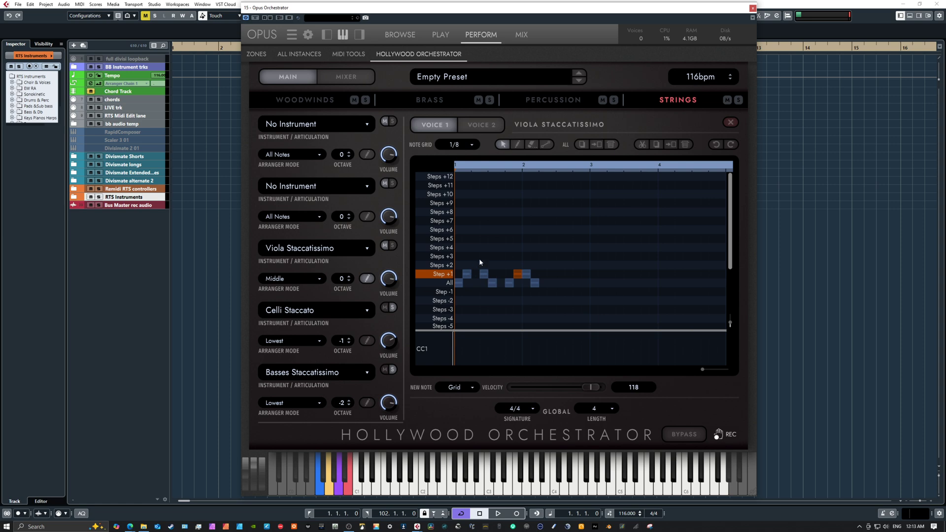
{"action": "left_click", "coordinate": [530, 274]}
{"action": "left_click_drag", "start_coordinate": [586, 387], "coordinate": [578, 394]}
{"action": "left_click", "coordinate": [537, 285]}
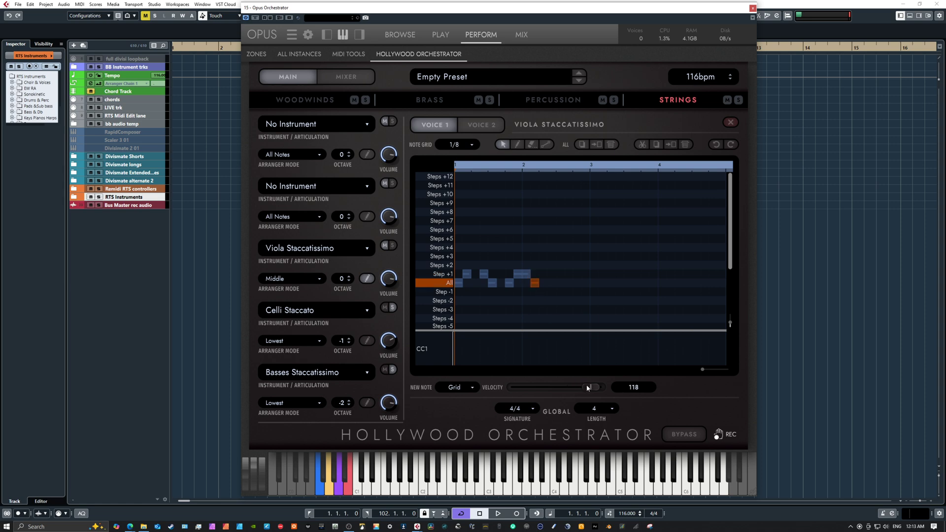
{"action": "left_click_drag", "start_coordinate": [587, 388], "coordinate": [584, 388]}
Copy all eight viola notes and paste them directly after the last one, at beat 2 of bar 2
{"action": "left_click_drag", "start_coordinate": [460, 259], "coordinate": [544, 302]}
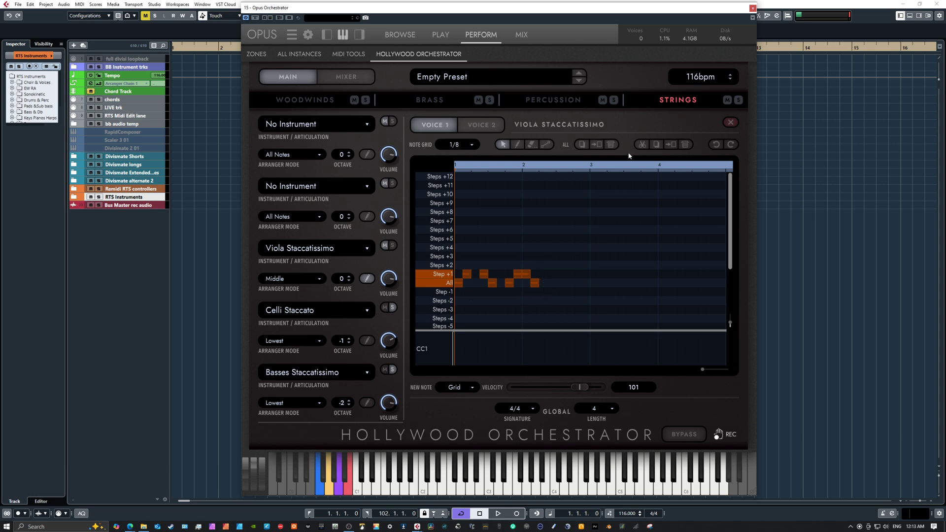
{"action": "left_click", "coordinate": [657, 145]}
{"action": "left_click", "coordinate": [539, 168]}
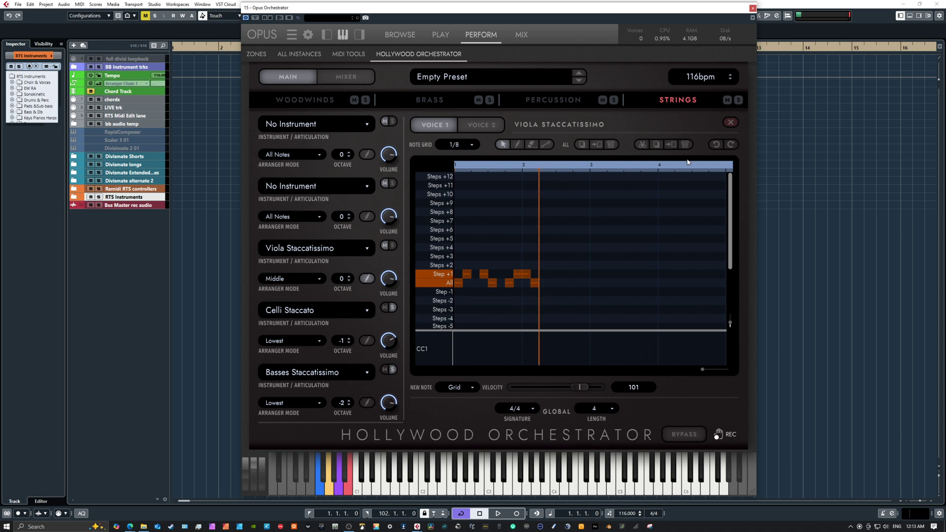
{"action": "left_click", "coordinate": [673, 146]}
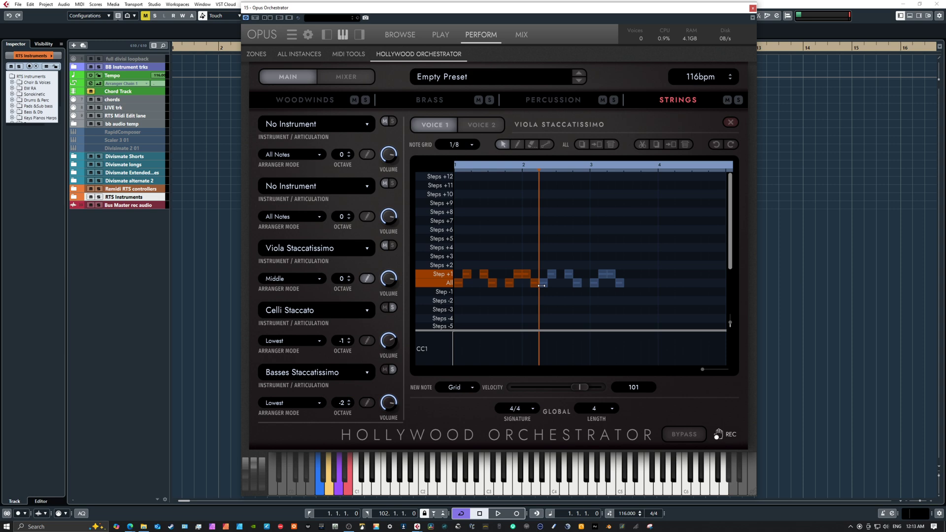
Paste the viola notes again at beat 3 of bar 3, extend the last note to the end of bar 4, and return the playhead to the start
{"action": "left_click", "coordinate": [625, 170]}
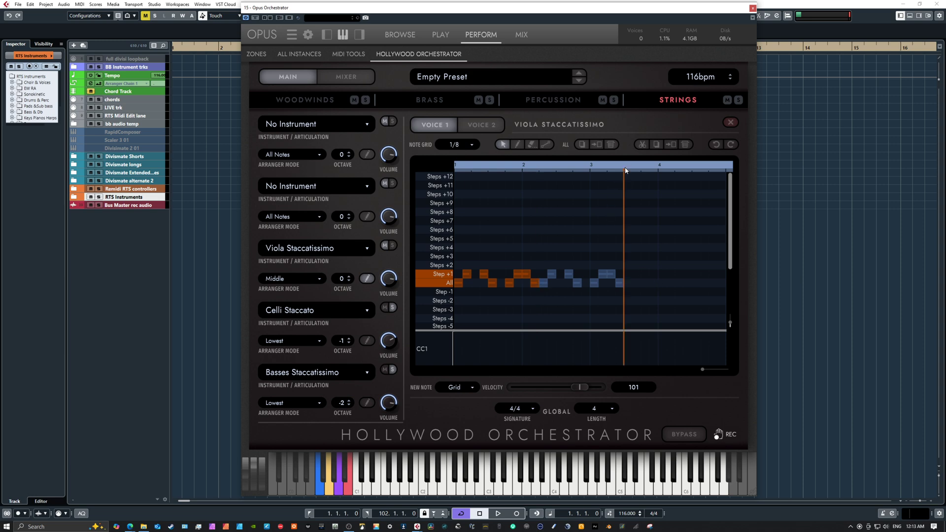
{"action": "left_click", "coordinate": [670, 144]}
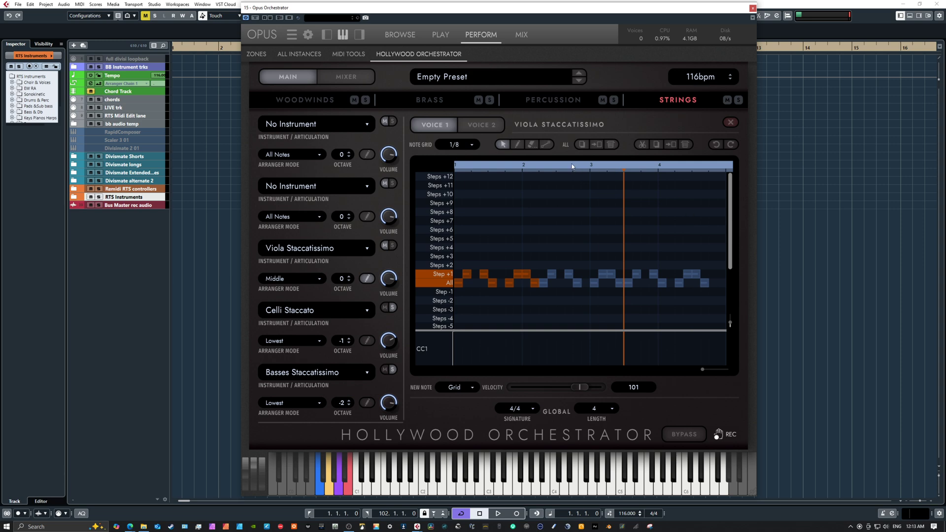
{"action": "left_click_drag", "start_coordinate": [711, 285], "coordinate": [729, 286]}
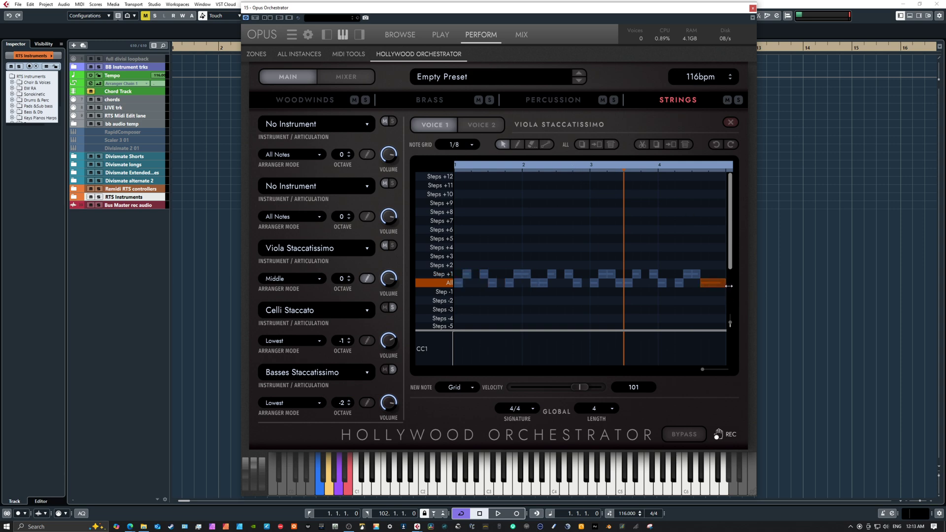
{"action": "left_click", "coordinate": [454, 164]}
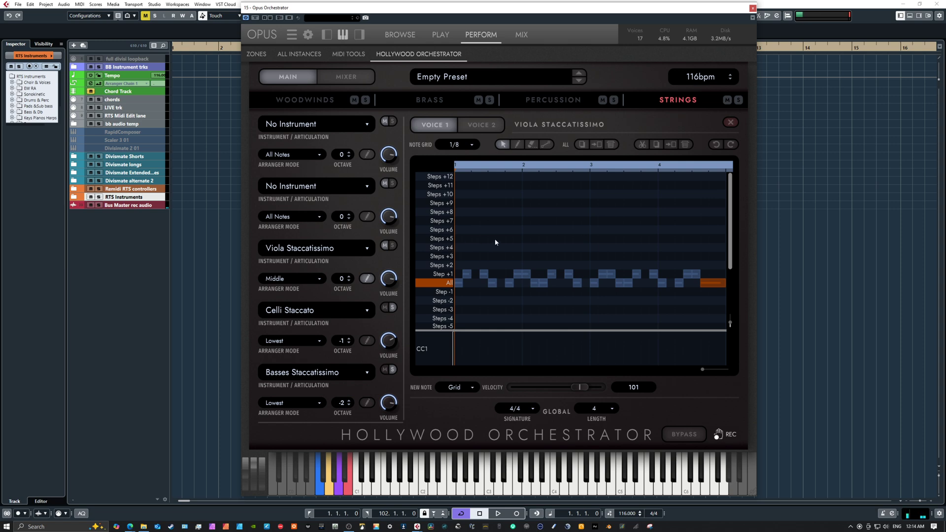
Lower the reverb send of the Viola Staccatissimo channel in the mixer and return to the main view
{"action": "left_click", "coordinate": [346, 77]}
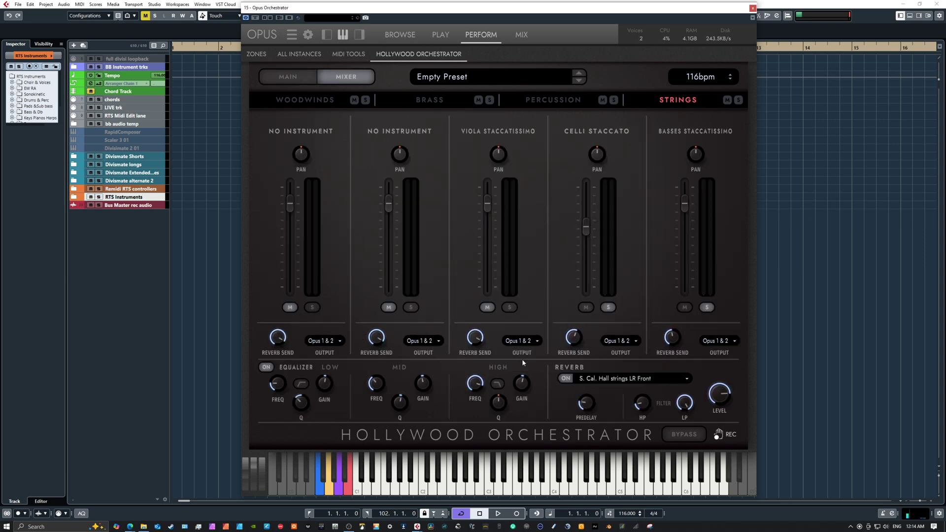
{"action": "left_click_drag", "start_coordinate": [478, 336], "coordinate": [480, 355]}
{"action": "left_click", "coordinate": [295, 78]}
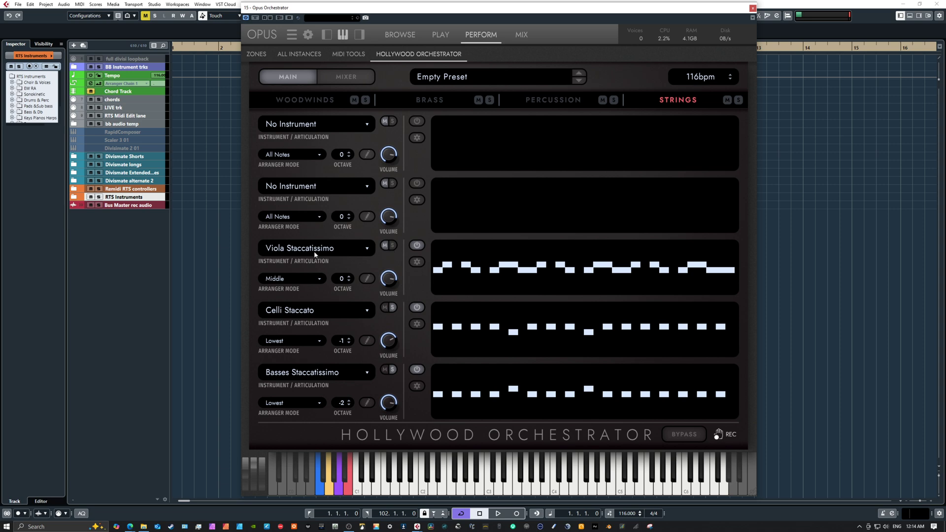
Load 2nd Violin Sustain into the second strings slot and set its arranger mode to Top
{"action": "left_click", "coordinate": [316, 187]}
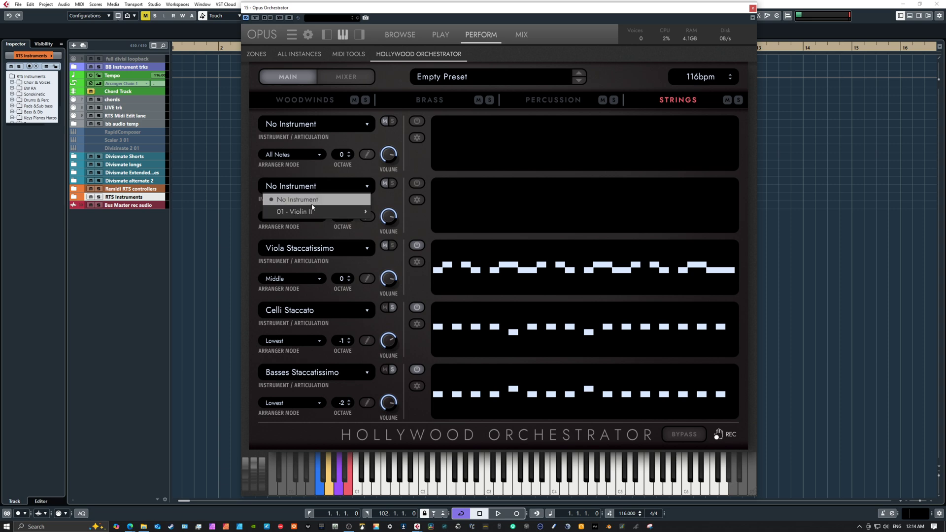
{"action": "mouse_move", "coordinate": [310, 213]}
{"action": "mouse_move", "coordinate": [361, 215]}
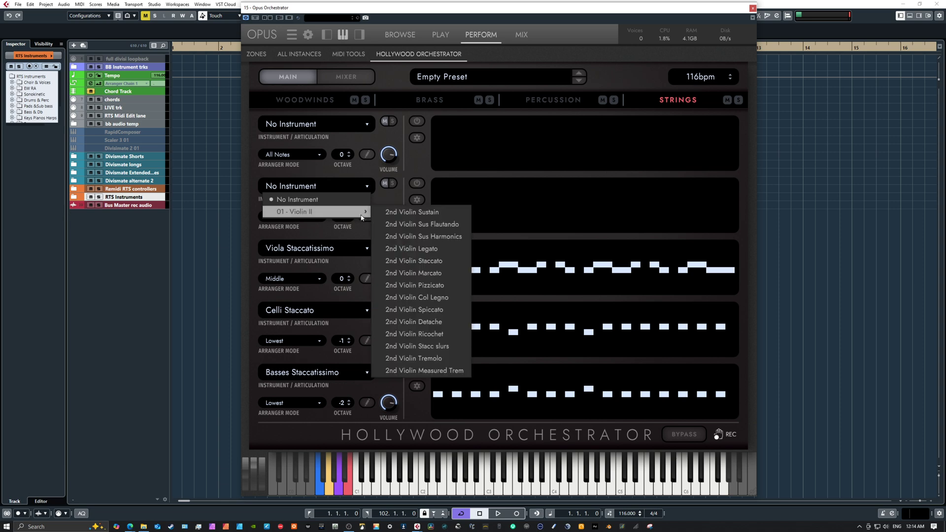
{"action": "left_click", "coordinate": [404, 215]}
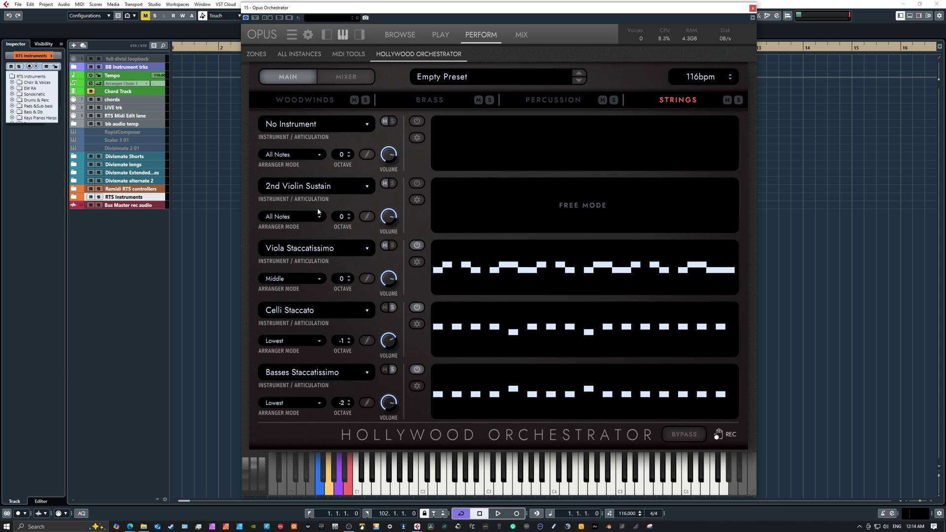
{"action": "left_click", "coordinate": [305, 216]}
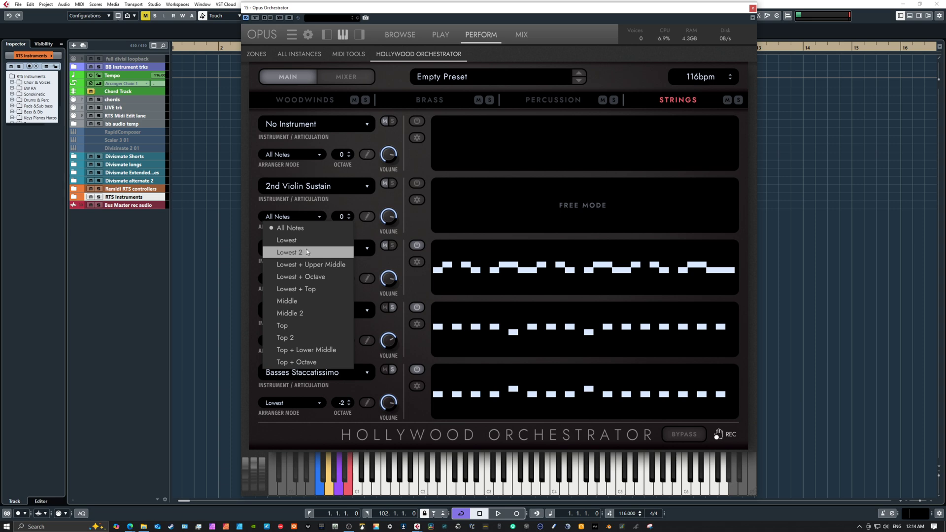
{"action": "left_click", "coordinate": [308, 326]}
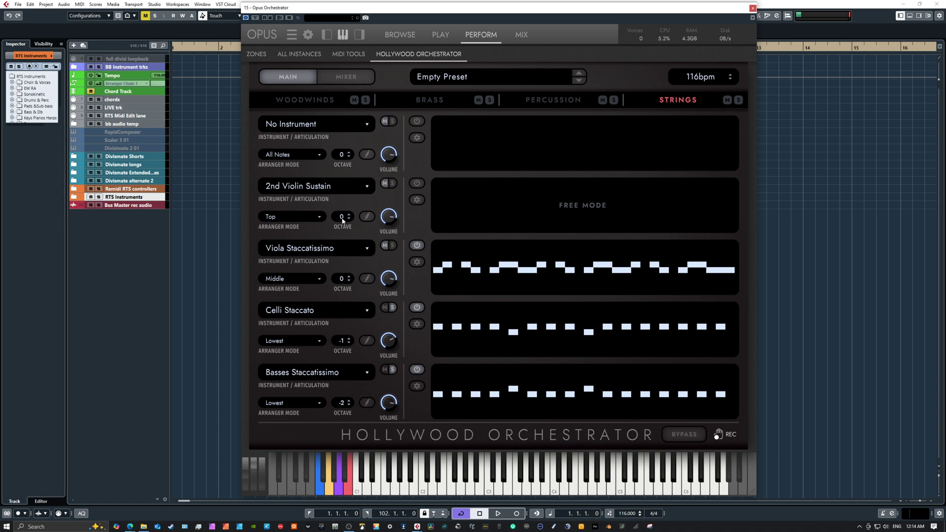
Enable the 2nd violin's sequence and draw two consecutive two-bar notes at Top, filling all four bars
{"action": "left_click", "coordinate": [417, 184]}
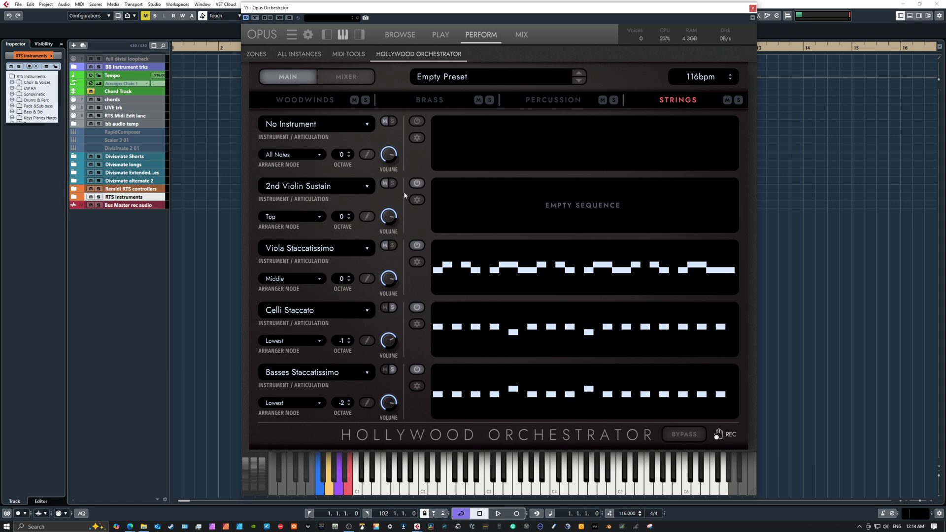
{"action": "left_click", "coordinate": [369, 216]}
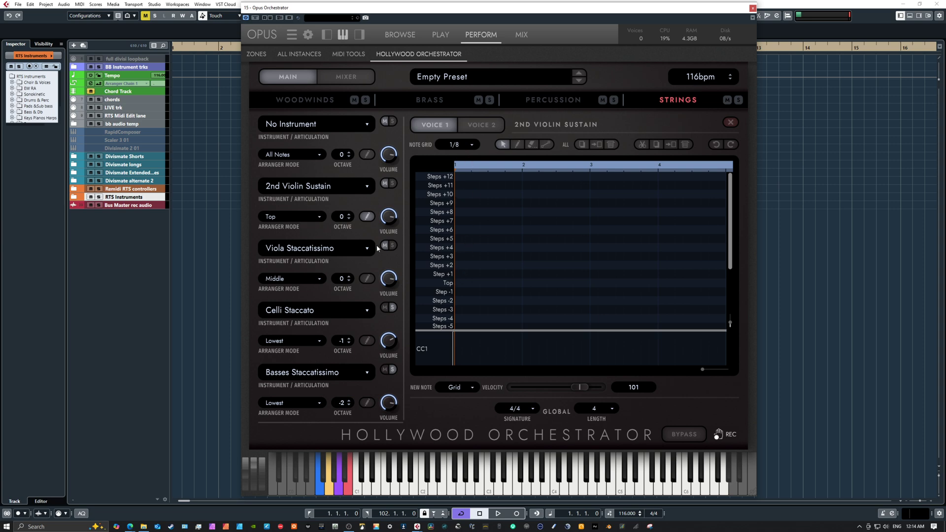
{"action": "left_click", "coordinate": [517, 144]}
{"action": "left_click", "coordinate": [465, 283]}
{"action": "mouse_move", "coordinate": [465, 283]}
{"action": "left_mouse_down"}
{"action": "mouse_move", "coordinate": [689, 274]}
{"action": "mouse_move", "coordinate": [739, 282]}
{"action": "left_mouse_up"}
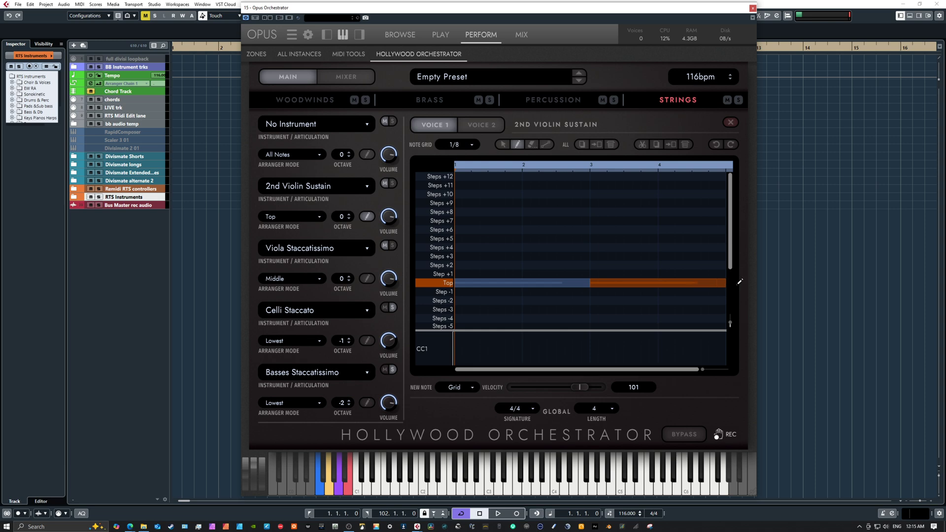
Draw a rising-and-falling CC1 curve over each of the two 2nd violin notes and lower the instrument's volume slightly
{"action": "left_click", "coordinate": [474, 326]}
{"action": "mouse_move", "coordinate": [458, 355]}
{"action": "left_mouse_down"}
{"action": "mouse_move", "coordinate": [501, 334]}
{"action": "mouse_move", "coordinate": [538, 334]}
{"action": "mouse_move", "coordinate": [589, 358]}
{"action": "left_mouse_up"}
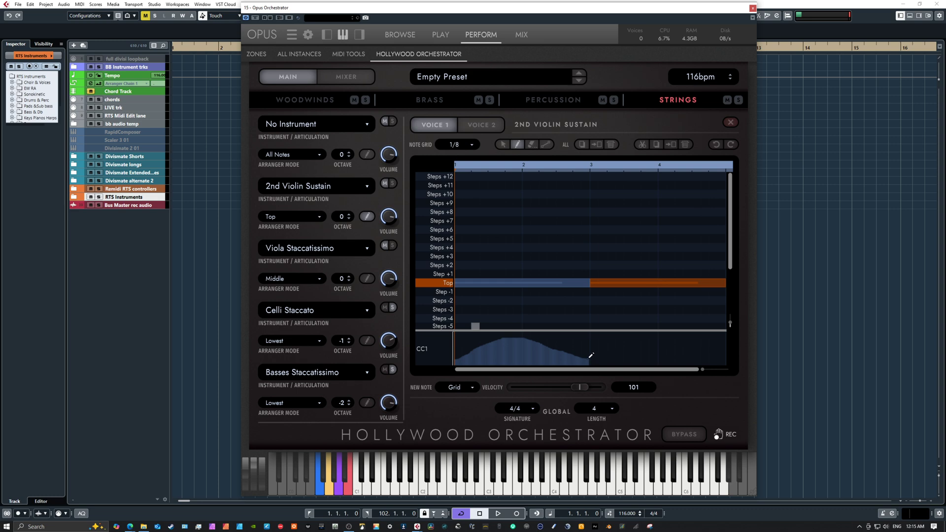
{"action": "mouse_move", "coordinate": [589, 358]}
{"action": "left_mouse_down"}
{"action": "mouse_move", "coordinate": [671, 341]}
{"action": "mouse_move", "coordinate": [725, 362]}
{"action": "mouse_move", "coordinate": [668, 334]}
{"action": "mouse_move", "coordinate": [591, 360]}
{"action": "left_mouse_up"}
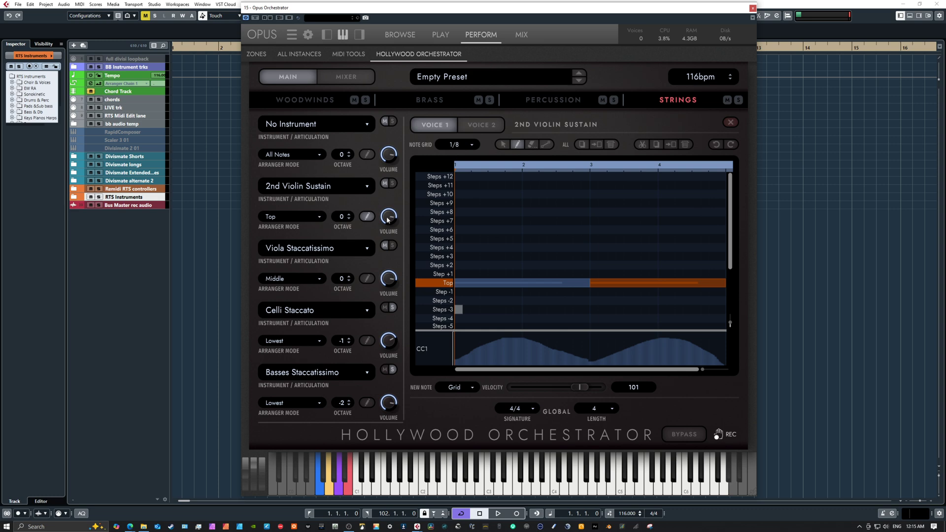
{"action": "left_click_drag", "start_coordinate": [386, 217], "coordinate": [391, 229]}
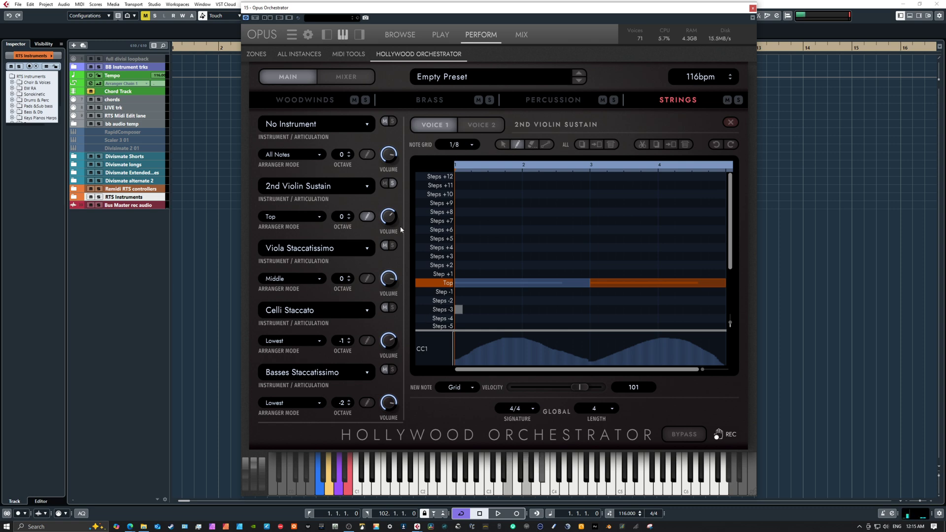
{"action": "left_click_drag", "start_coordinate": [389, 218], "coordinate": [386, 198]}
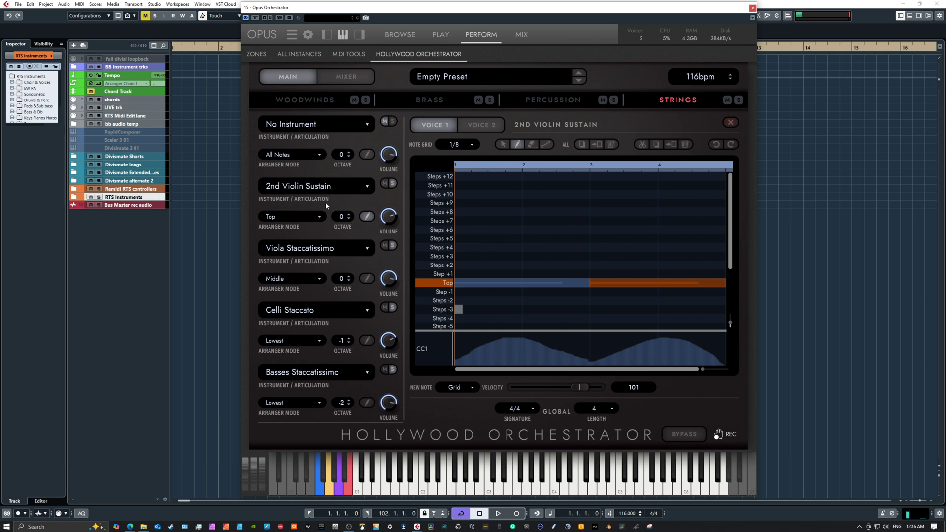
Load 1st Violin Sustain into the first strings slot with arranger mode Top and octave 1
{"action": "left_click", "coordinate": [318, 127]}
{"action": "mouse_move", "coordinate": [310, 149]}
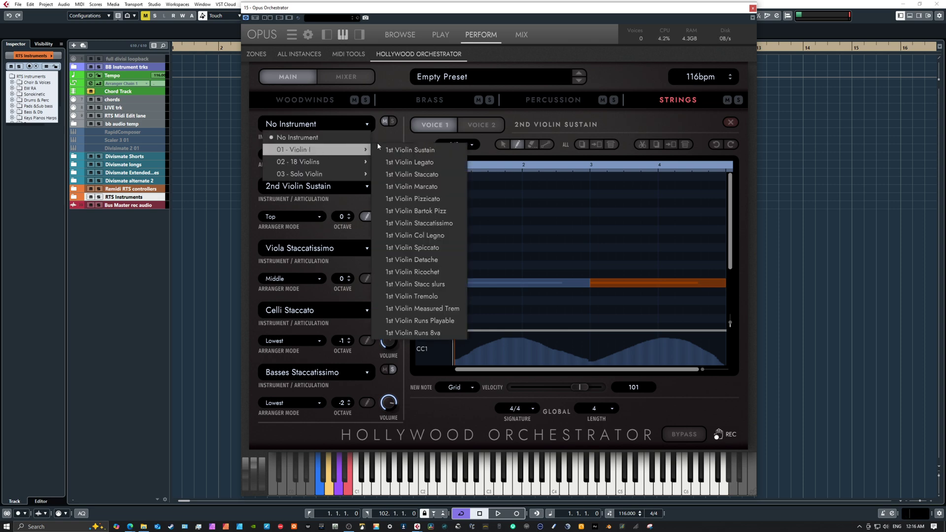
{"action": "left_click", "coordinate": [409, 149]}
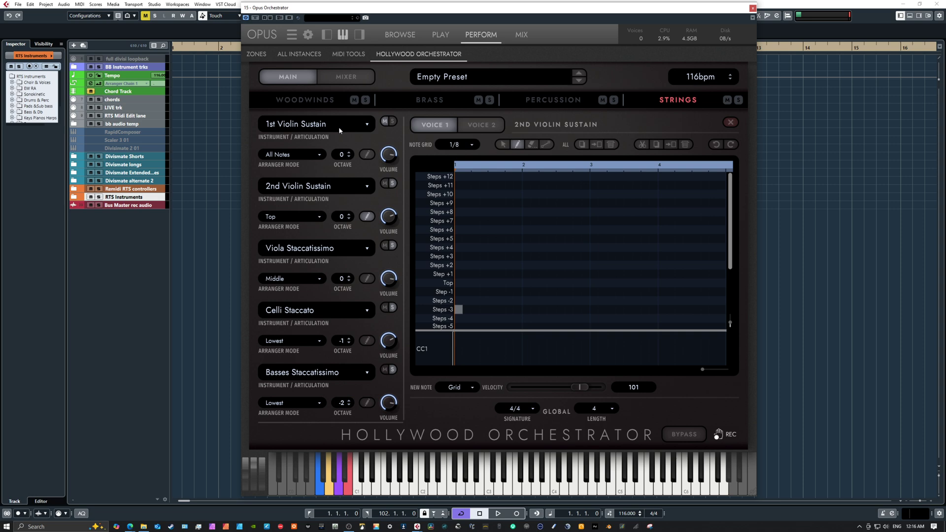
{"action": "left_click", "coordinate": [298, 154]}
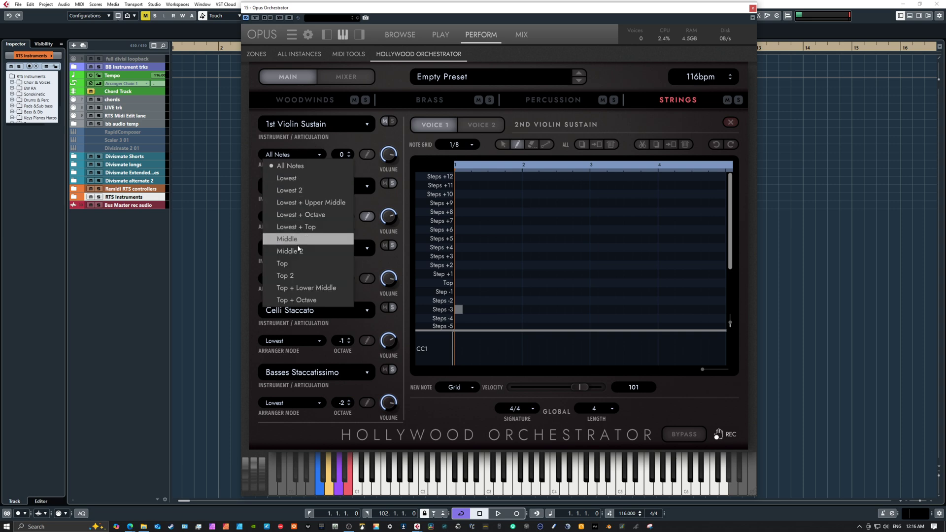
{"action": "left_click", "coordinate": [295, 265]}
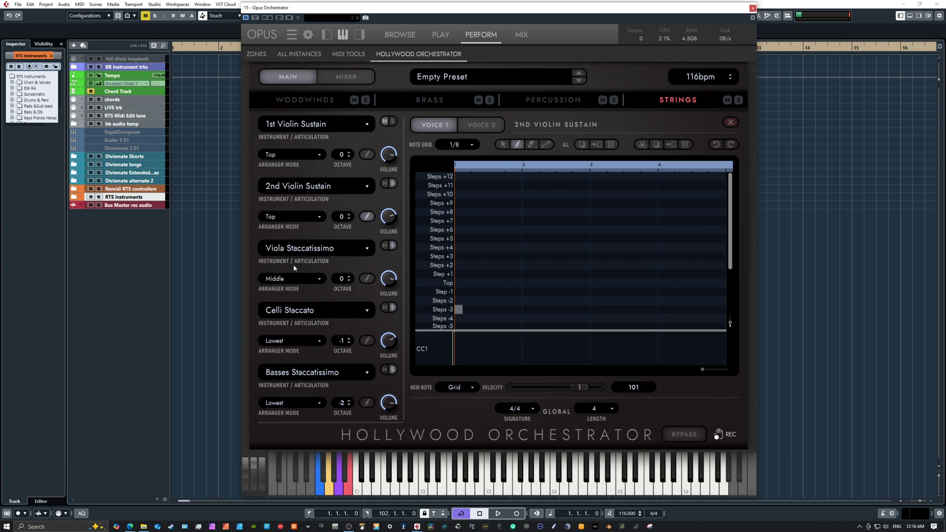
{"action": "left_click", "coordinate": [348, 152]}
On a 1/4 note grid, draw half-bar 1st violin notes at Top and Step -1 in bar 1, then Top and Step +1 in bar 2
{"action": "left_click", "coordinate": [368, 155]}
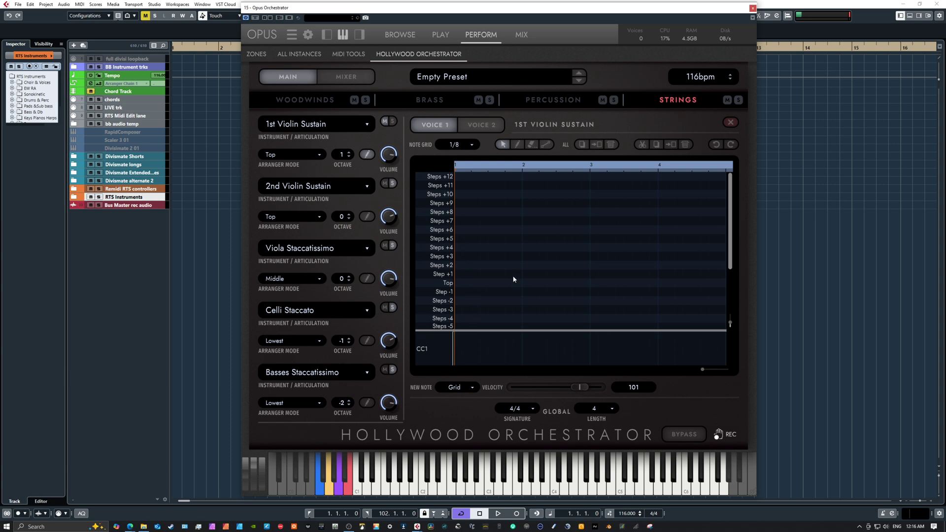
{"action": "left_click", "coordinate": [471, 146]}
{"action": "left_click", "coordinate": [471, 159]}
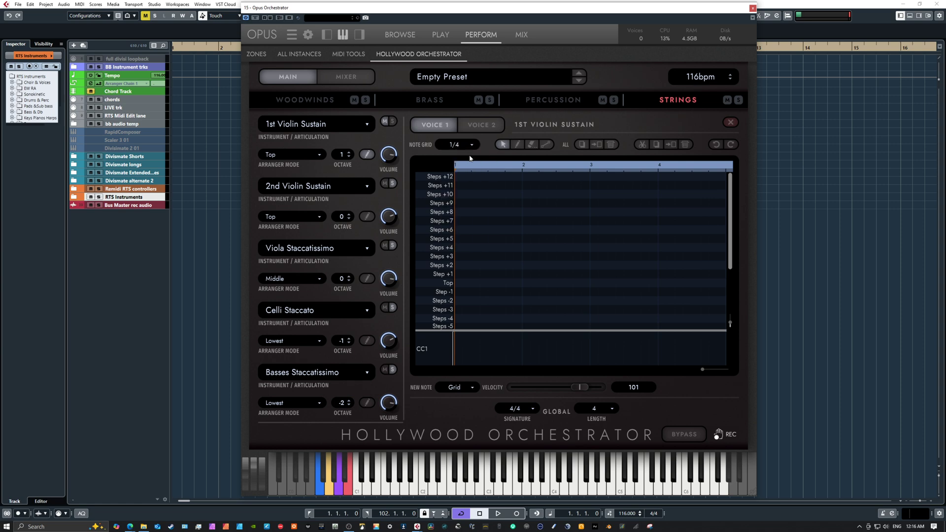
{"action": "left_click", "coordinate": [519, 144]}
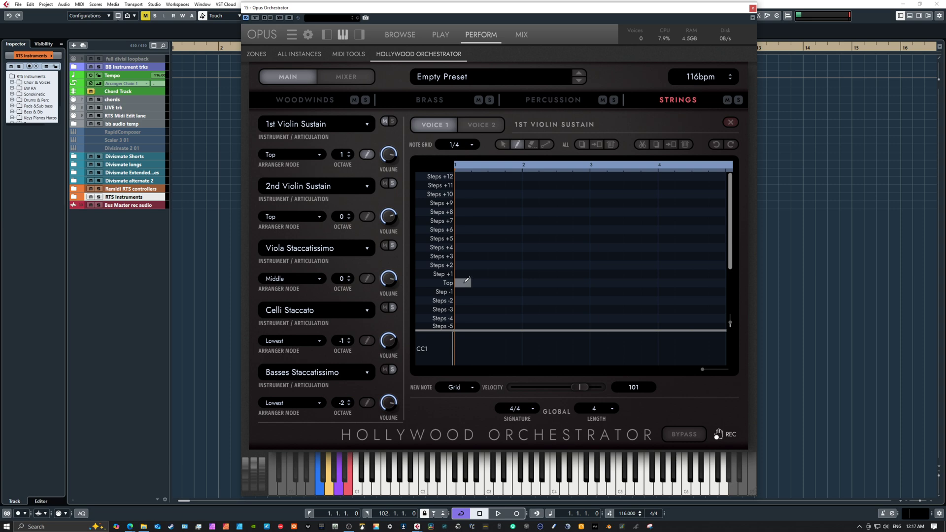
{"action": "left_click_drag", "start_coordinate": [467, 280], "coordinate": [527, 291]}
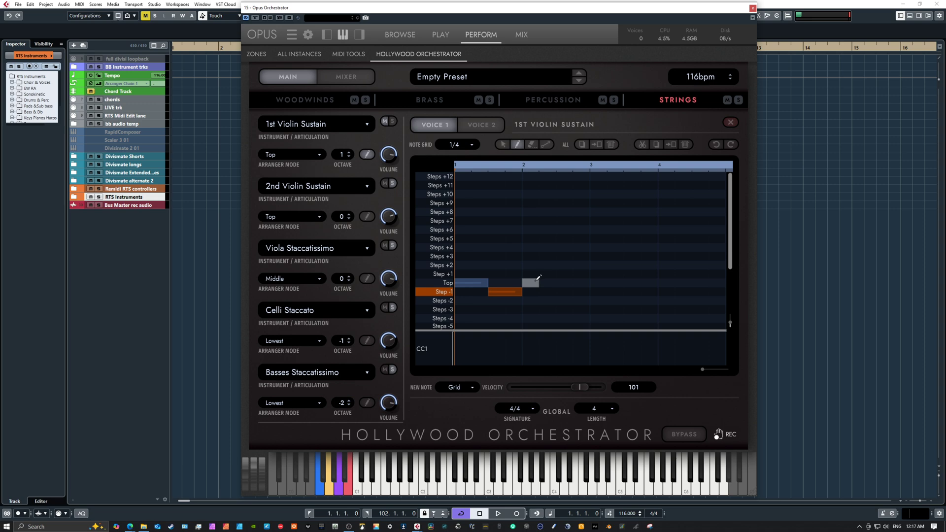
{"action": "left_click_drag", "start_coordinate": [538, 282], "coordinate": [559, 282]}
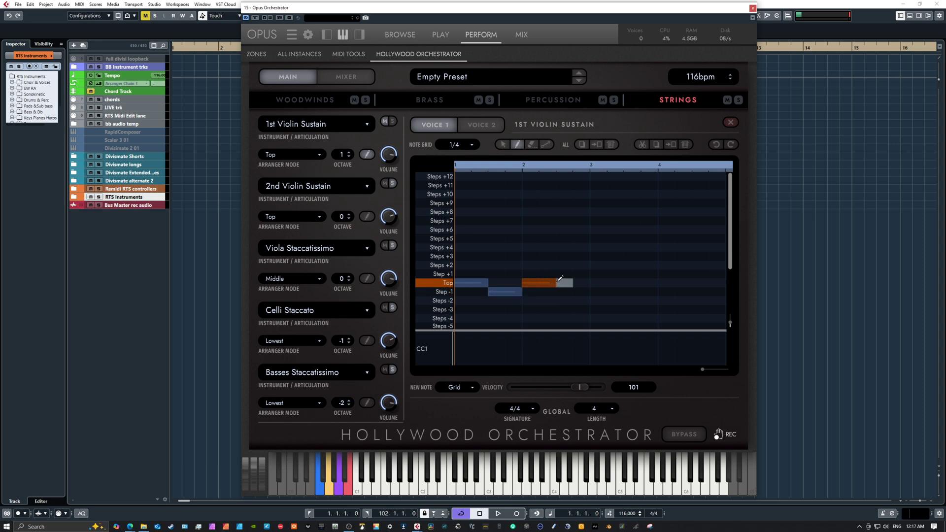
{"action": "left_click", "coordinate": [564, 274]}
{"action": "left_click_drag", "start_coordinate": [583, 271], "coordinate": [597, 272]}
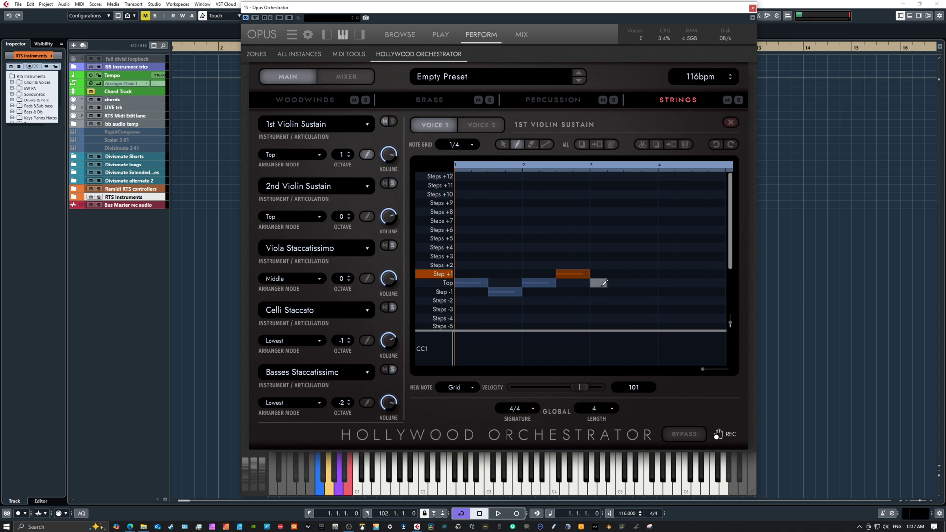
Draw half-bar 1st violin notes at Step -1 and Top in bar 3, and a full-bar note at Steps -2 in bar 4
{"action": "left_click", "coordinate": [599, 291]}
{"action": "left_click_drag", "start_coordinate": [631, 288], "coordinate": [664, 280]}
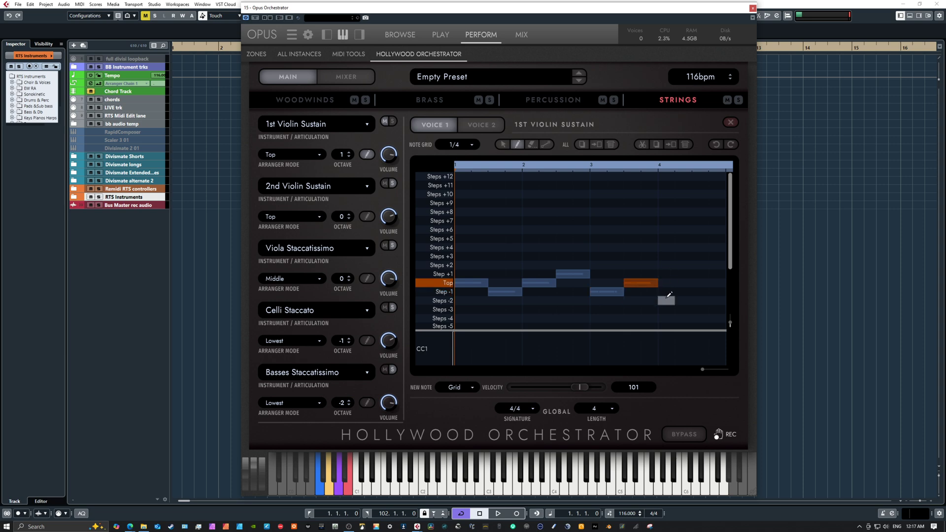
{"action": "left_click_drag", "start_coordinate": [666, 299], "coordinate": [732, 300]}
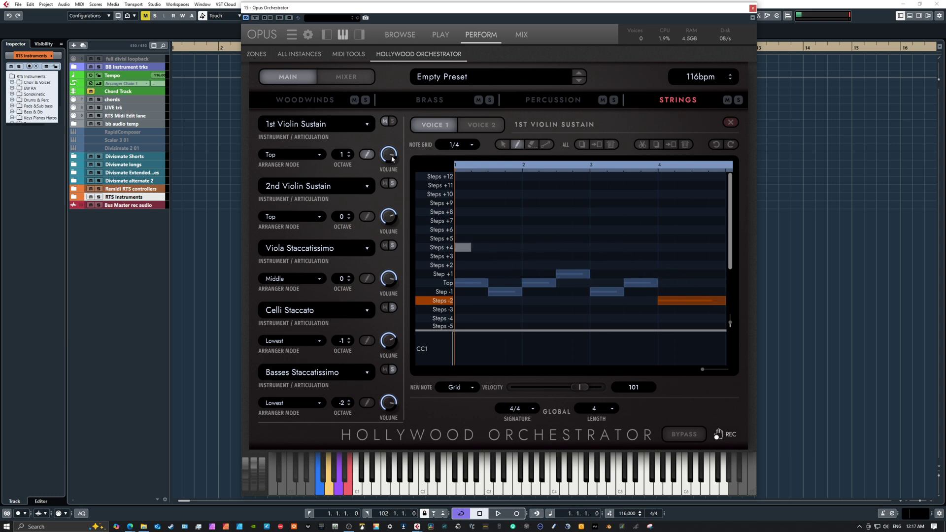
Lower the 1st violin's volume slightly and reduce the reverb sends of both violin channels
{"action": "mouse_move", "coordinate": [388, 164]}
{"action": "left_click", "coordinate": [331, 76]}
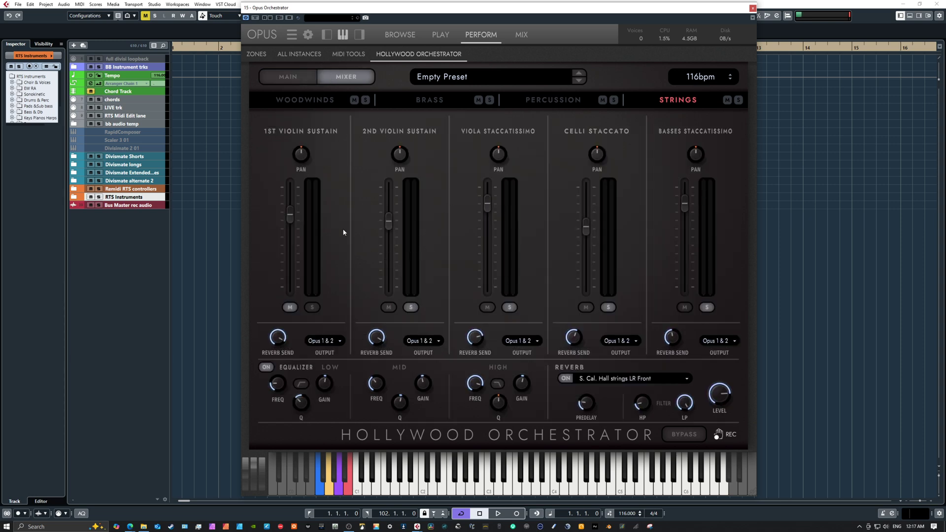
{"action": "left_click_drag", "start_coordinate": [286, 342], "coordinate": [285, 358]}
{"action": "left_click_drag", "start_coordinate": [382, 335], "coordinate": [385, 355]}
Return to the main view and enable the 1st violin's sequence
{"action": "left_click", "coordinate": [300, 79]}
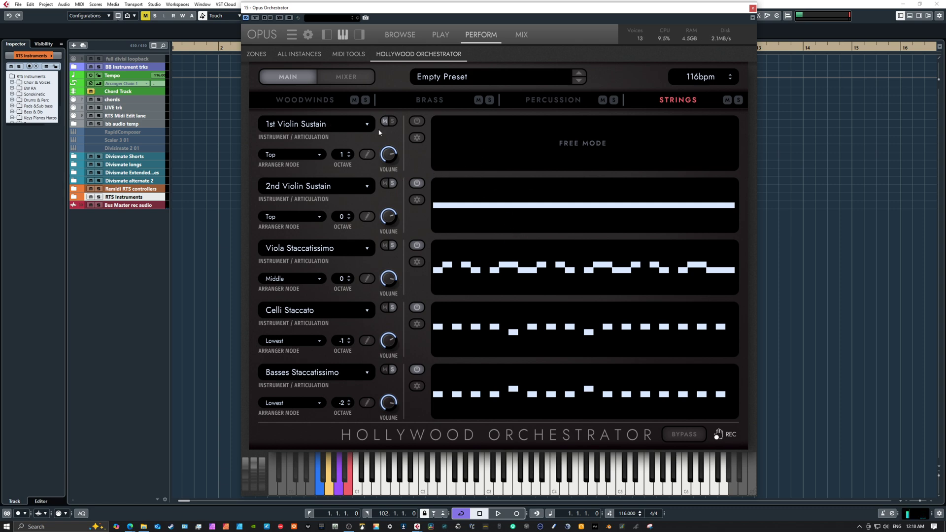
{"action": "left_click", "coordinate": [416, 122]}
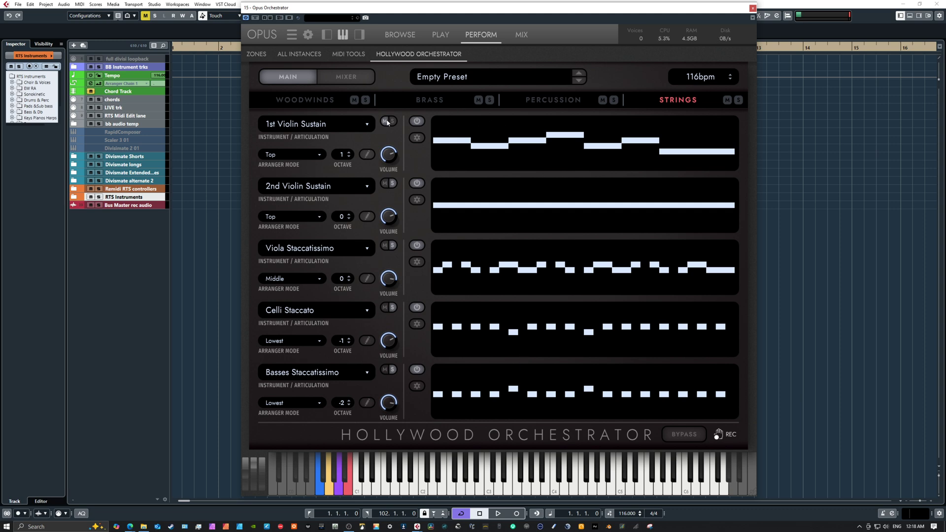
Load the 2FH Sustain articulation from 2 French Horns into the first brass slot
{"action": "left_click", "coordinate": [421, 102]}
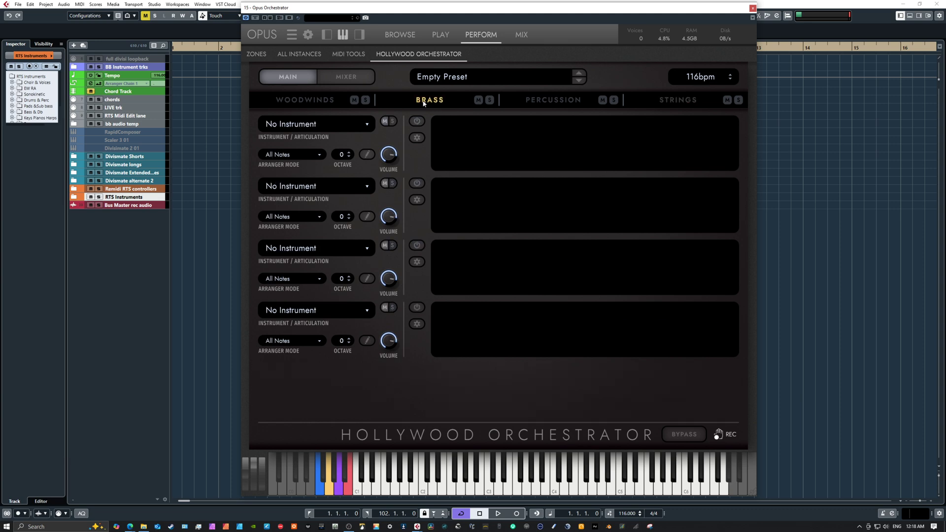
{"action": "left_click", "coordinate": [336, 126]}
{"action": "mouse_move", "coordinate": [340, 149]}
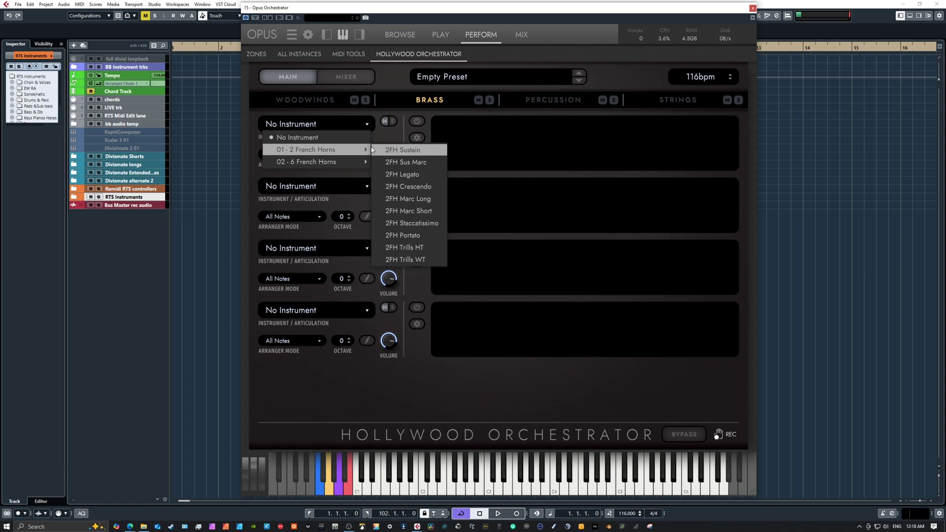
{"action": "left_click", "coordinate": [416, 151]}
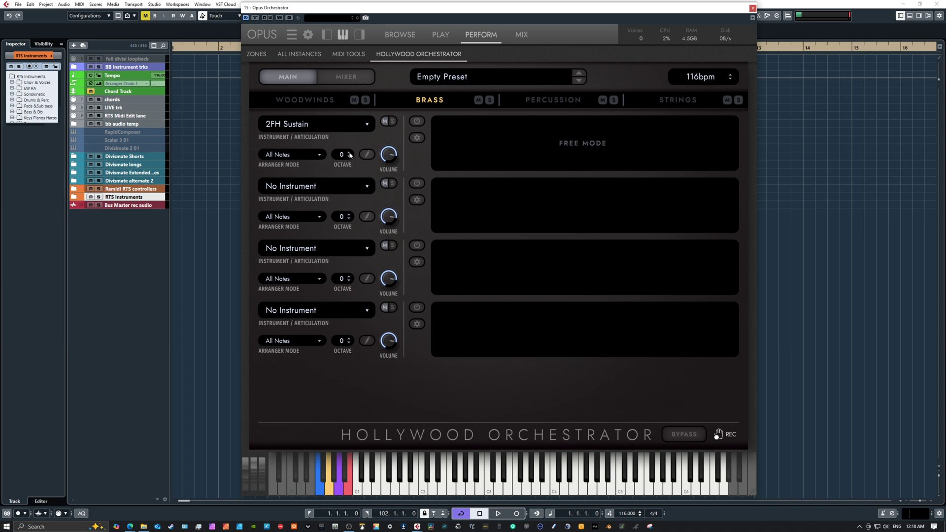
Set the French horns to arranger mode Middle, octave -1 and about -8.6 dB volume, and enable their sequence
{"action": "left_click", "coordinate": [297, 158]}
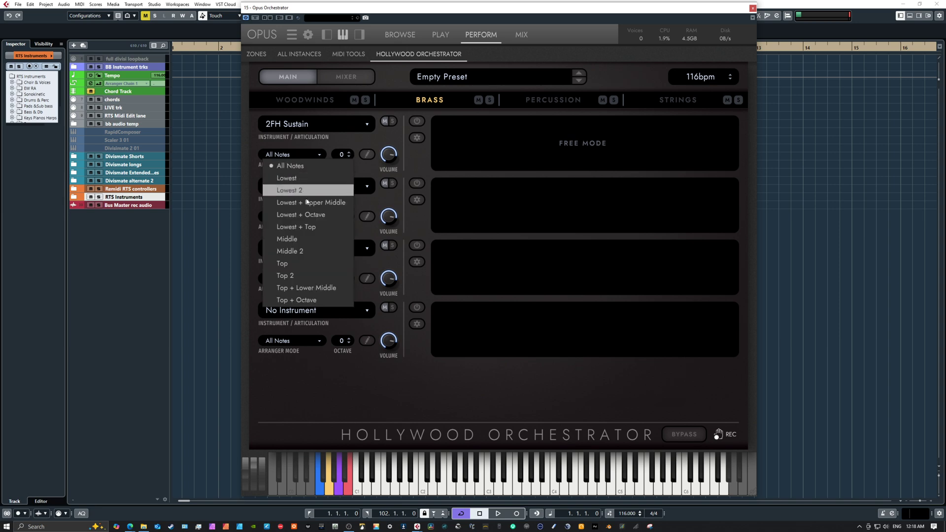
{"action": "left_click", "coordinate": [310, 239]}
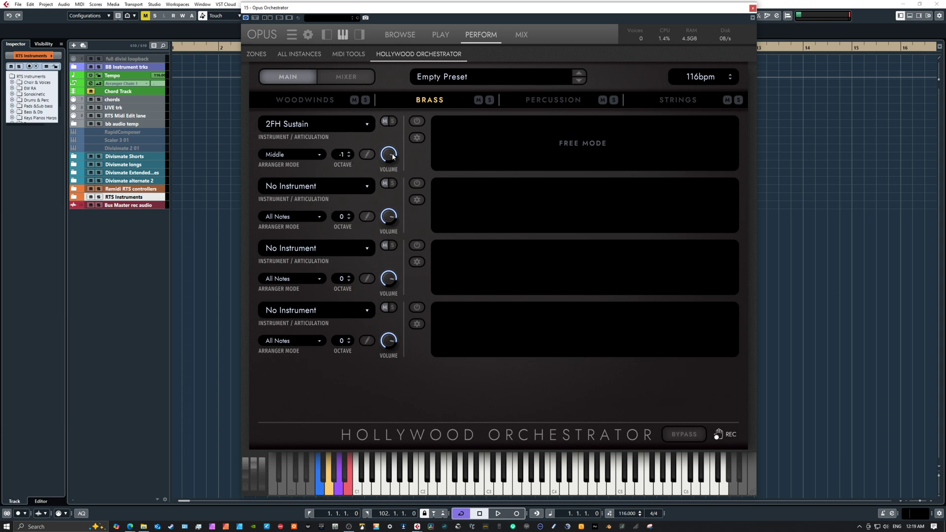
{"action": "left_click_drag", "start_coordinate": [398, 154], "coordinate": [394, 172]}
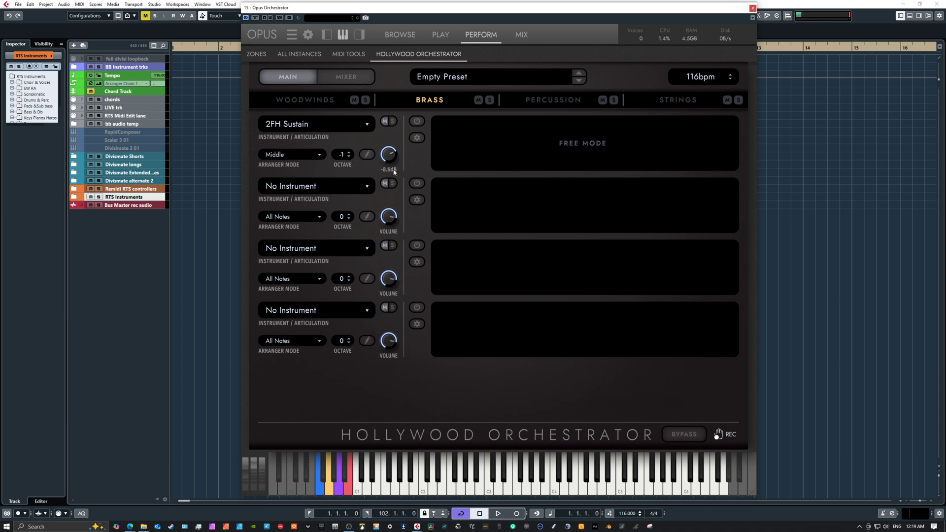
{"action": "left_click", "coordinate": [417, 125]}
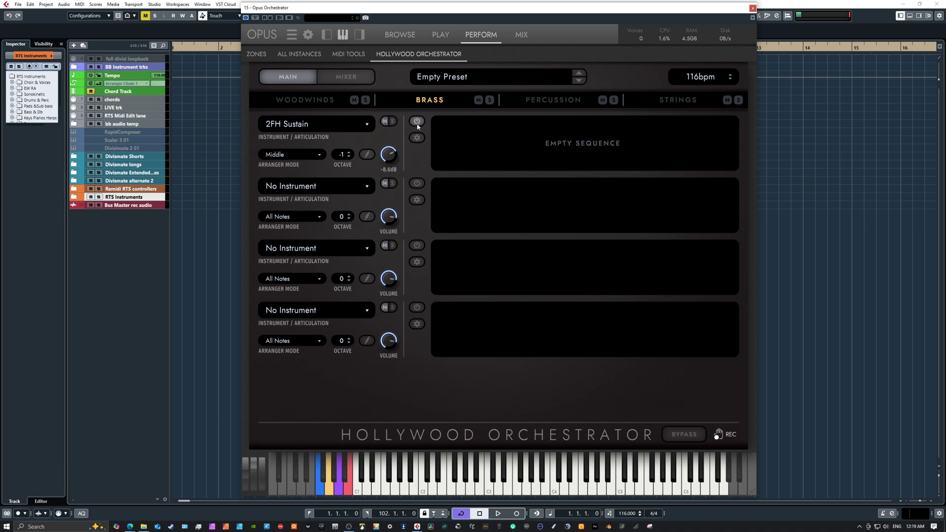
Draw two two-bar French horn notes at Middle, and a CC1 curve swelling to peaks around the starts of bars 2 and 4
{"action": "left_click", "coordinate": [367, 155]}
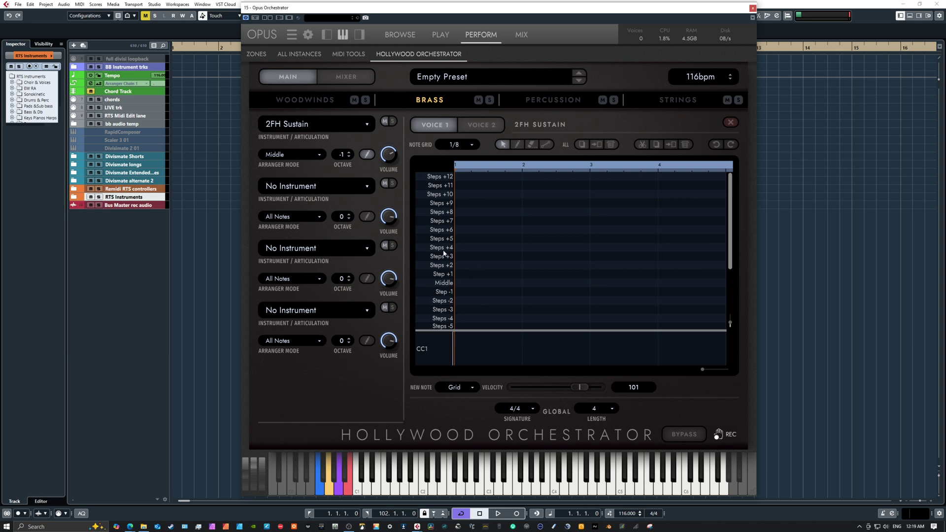
{"action": "left_click", "coordinate": [516, 144]}
{"action": "left_click", "coordinate": [476, 273]}
{"action": "mouse_move", "coordinate": [477, 270]}
{"action": "left_mouse_down"}
{"action": "mouse_move", "coordinate": [466, 281]}
{"action": "mouse_move", "coordinate": [740, 279]}
{"action": "left_mouse_up"}
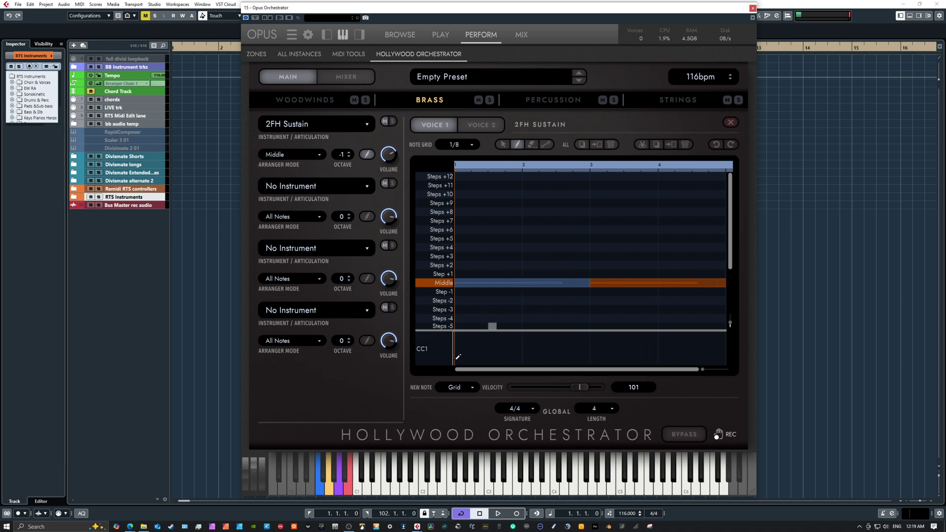
{"action": "mouse_move", "coordinate": [457, 357]}
{"action": "left_mouse_down"}
{"action": "mouse_move", "coordinate": [513, 333]}
{"action": "mouse_move", "coordinate": [623, 354]}
{"action": "mouse_move", "coordinate": [657, 335]}
{"action": "left_mouse_up"}
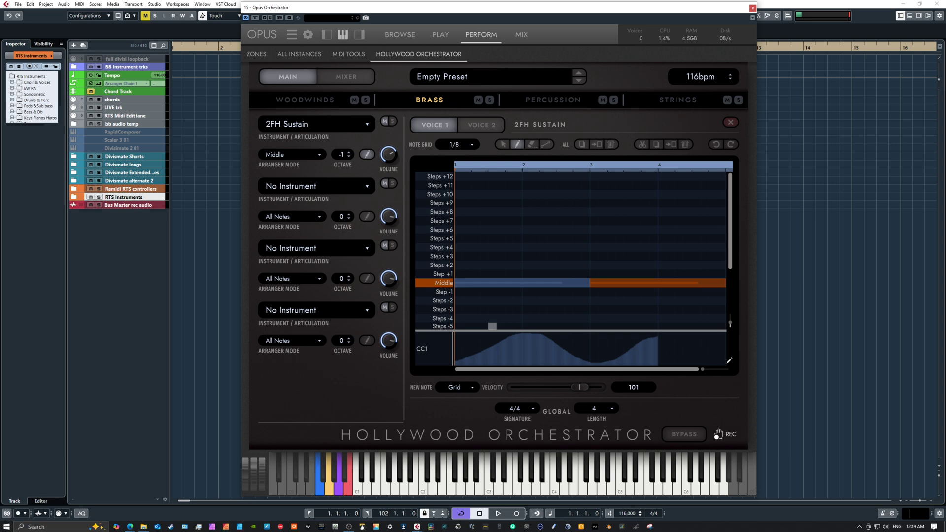
{"action": "mouse_move", "coordinate": [727, 362]}
{"action": "left_mouse_down"}
{"action": "mouse_move", "coordinate": [700, 342]}
{"action": "mouse_move", "coordinate": [645, 336]}
{"action": "mouse_move", "coordinate": [680, 337]}
{"action": "left_mouse_up"}
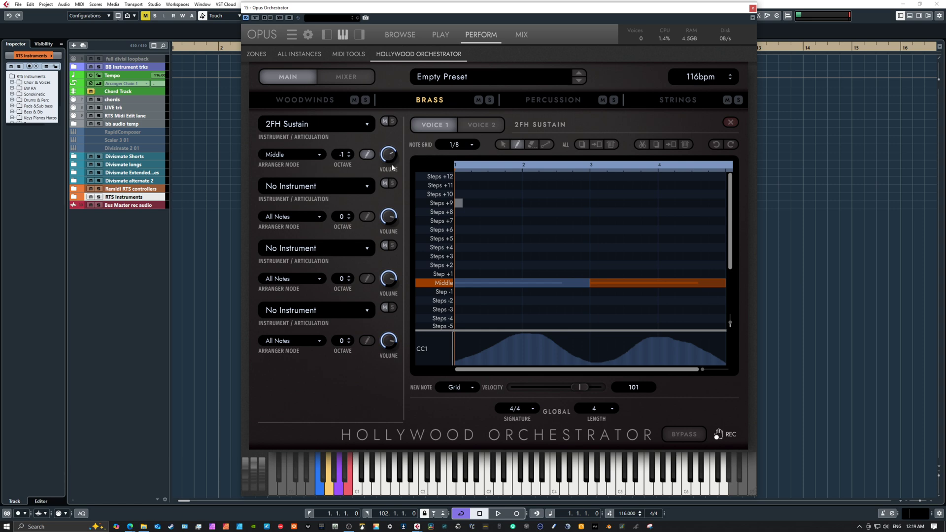
Solo the French horns, clear the solos on the string channels, and return to the brass section after viewing the instance list
{"action": "left_click", "coordinate": [393, 122]}
{"action": "left_click", "coordinate": [672, 101]}
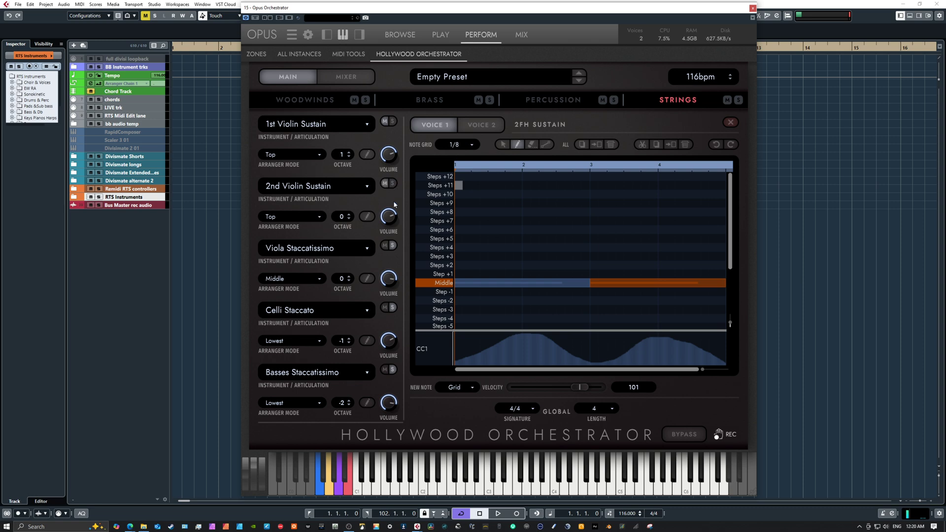
{"action": "left_click", "coordinate": [393, 308]}
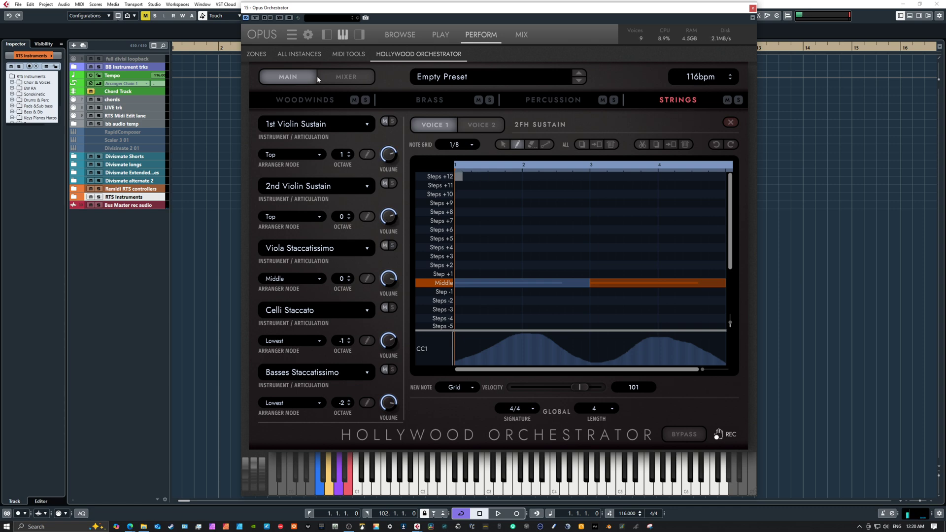
{"action": "left_click", "coordinate": [326, 35]}
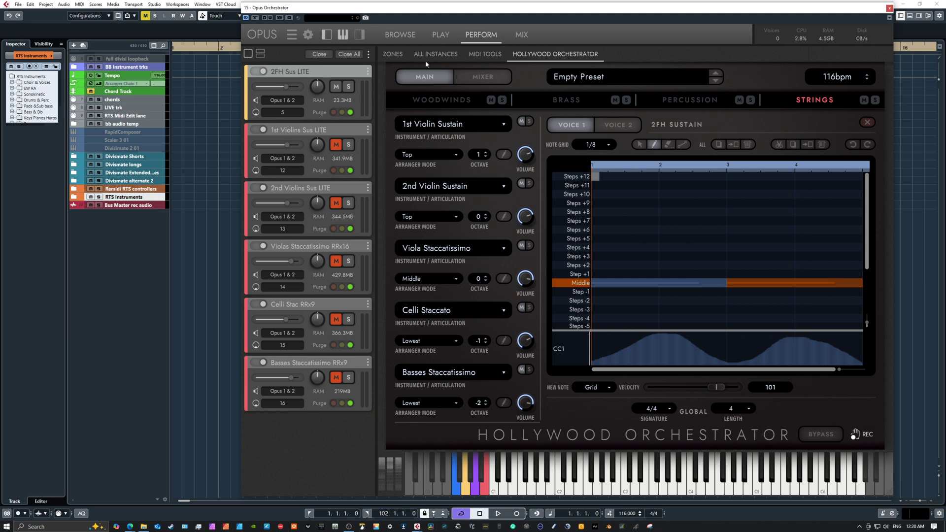
{"action": "left_click", "coordinate": [326, 35]}
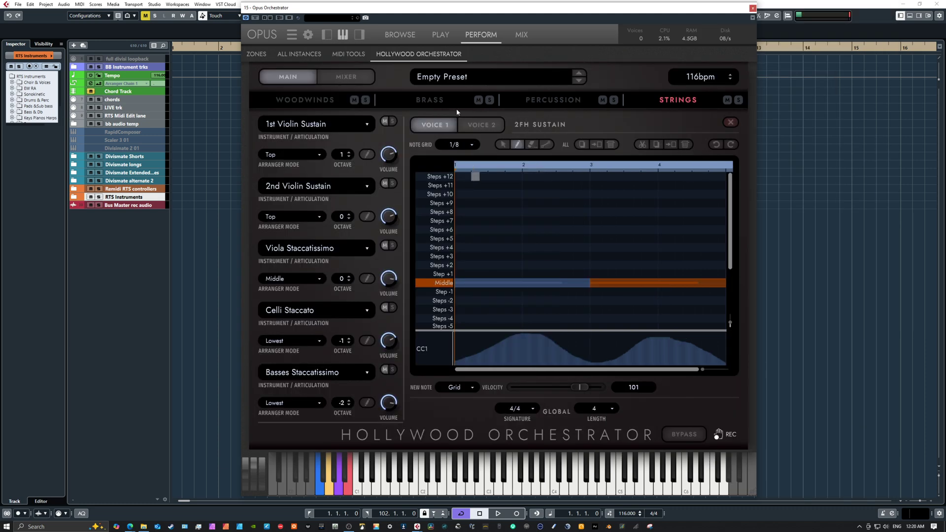
{"action": "left_click", "coordinate": [441, 103]}
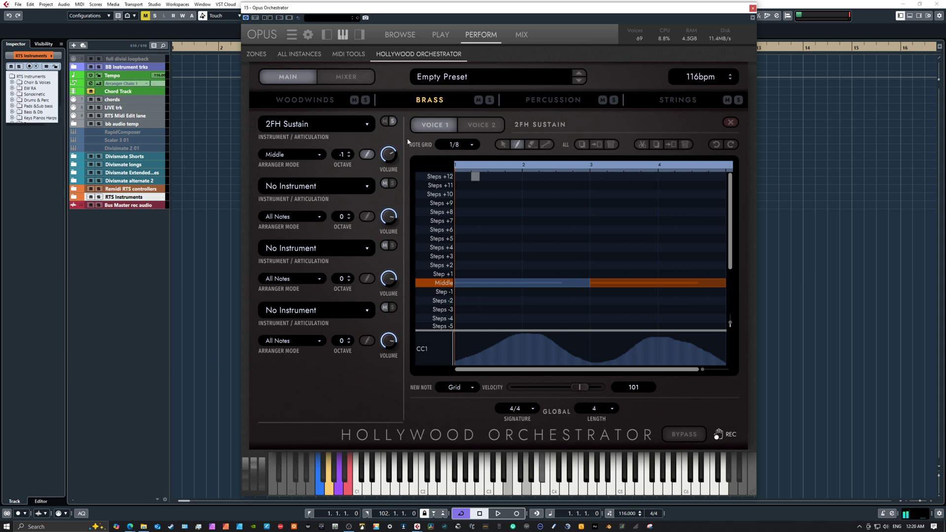
Clear the French horns' solo, set their octave to 0, and reshape the first CC1 swell to rise earlier in bar 1
{"action": "left_click", "coordinate": [393, 157]}
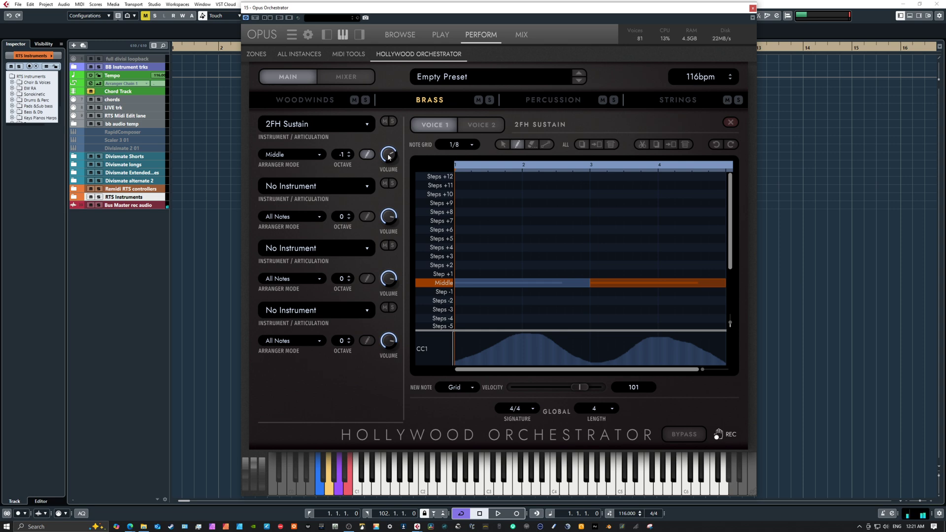
{"action": "left_click_drag", "start_coordinate": [388, 156], "coordinate": [387, 153]}
{"action": "mouse_move", "coordinate": [515, 338]}
{"action": "left_mouse_down"}
{"action": "mouse_move", "coordinate": [475, 345]}
{"action": "mouse_move", "coordinate": [459, 359]}
{"action": "mouse_move", "coordinate": [501, 338]}
{"action": "mouse_move", "coordinate": [562, 341]}
{"action": "mouse_move", "coordinate": [508, 333]}
{"action": "mouse_move", "coordinate": [458, 357]}
{"action": "left_mouse_up"}
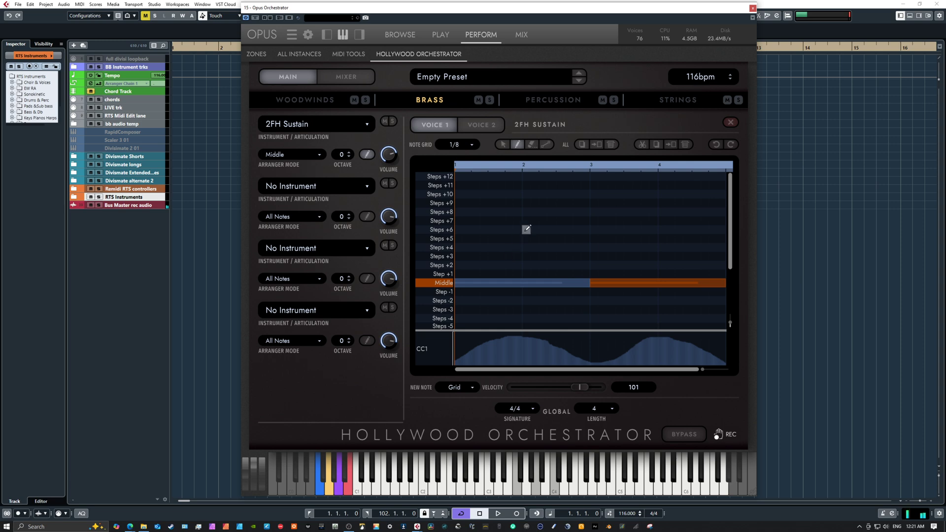
{"action": "left_click", "coordinate": [506, 147]}
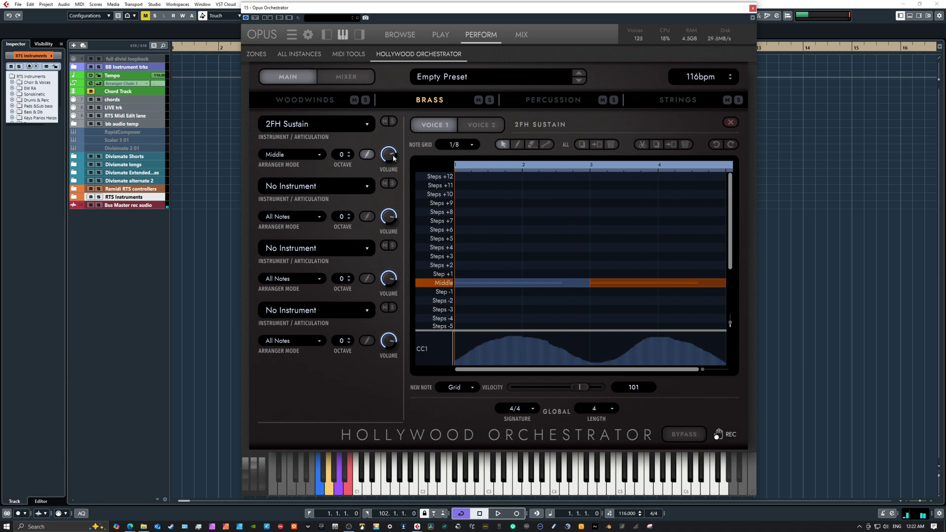
Lower the French horns' volume and adjust their reverb send in the mixer, ending in the main view
{"action": "mouse_move", "coordinate": [387, 159]}
{"action": "left_click_drag", "start_coordinate": [387, 161], "coordinate": [387, 167]}
{"action": "left_click", "coordinate": [346, 79]}
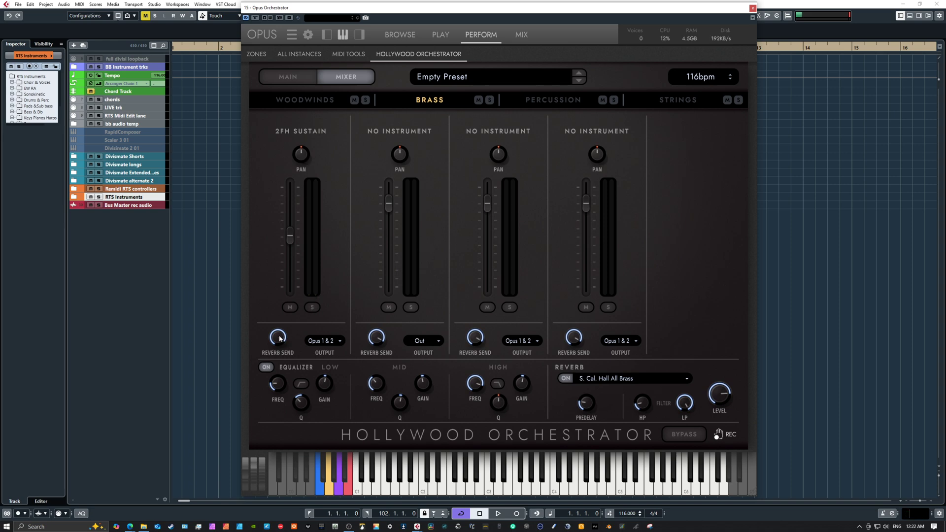
{"action": "mouse_move", "coordinate": [281, 353]}
{"action": "left_click", "coordinate": [288, 76]}
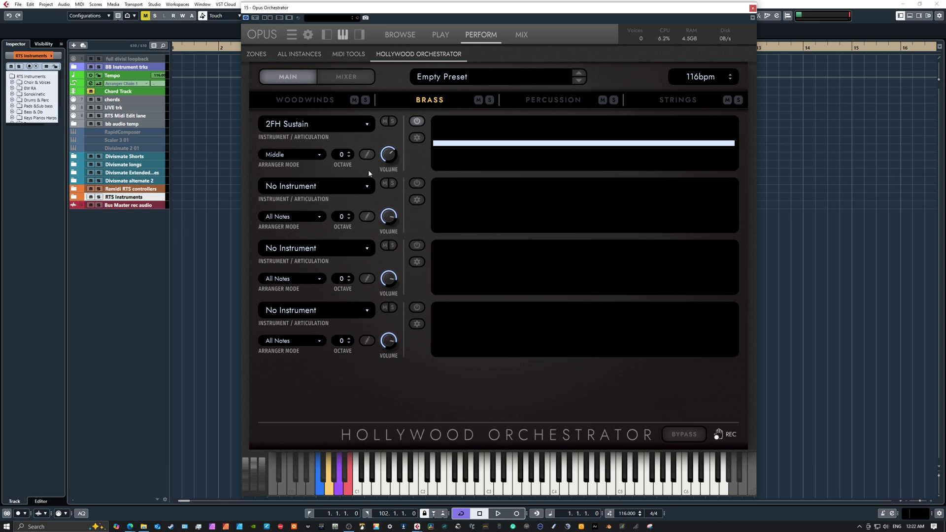
Load Clarinet Staccato into the third woodwinds slot with arranger mode Middle and octave 1
{"action": "left_click", "coordinate": [315, 102]}
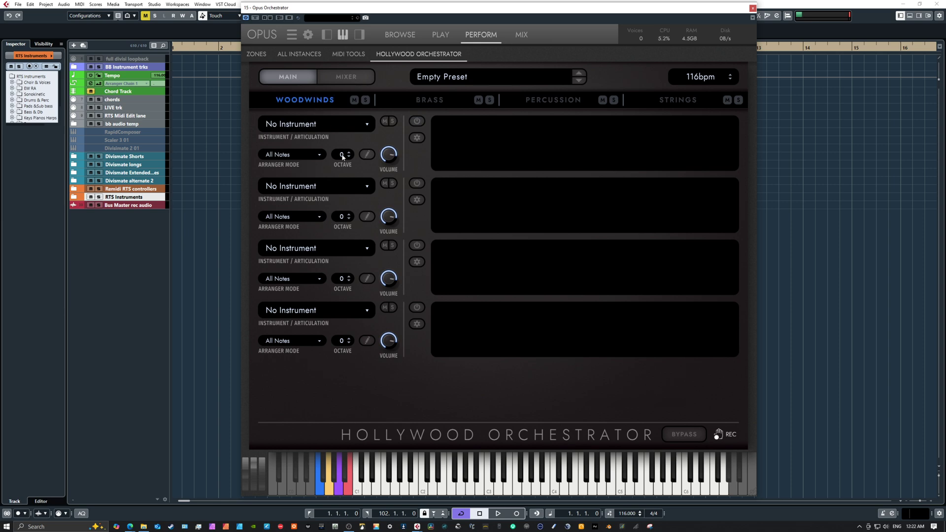
{"action": "left_click", "coordinate": [329, 246]}
{"action": "mouse_move", "coordinate": [327, 276]}
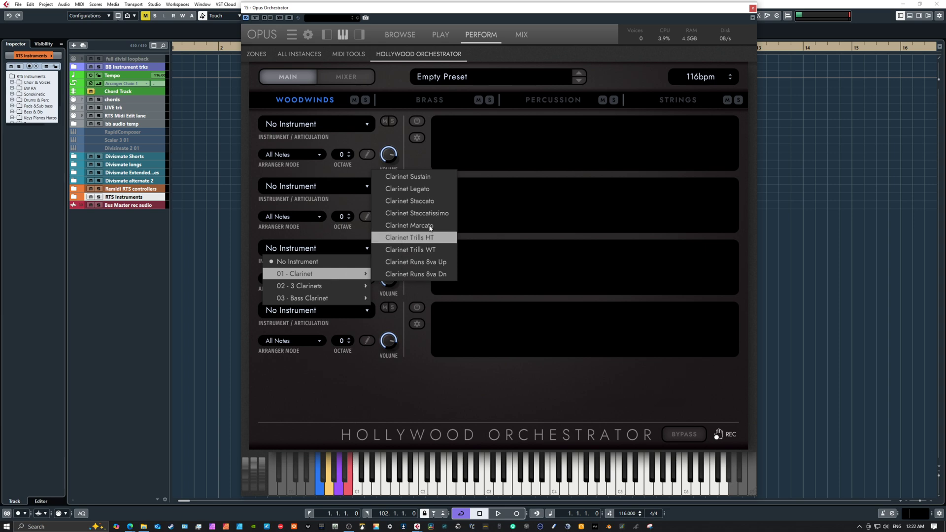
{"action": "left_click", "coordinate": [412, 201]}
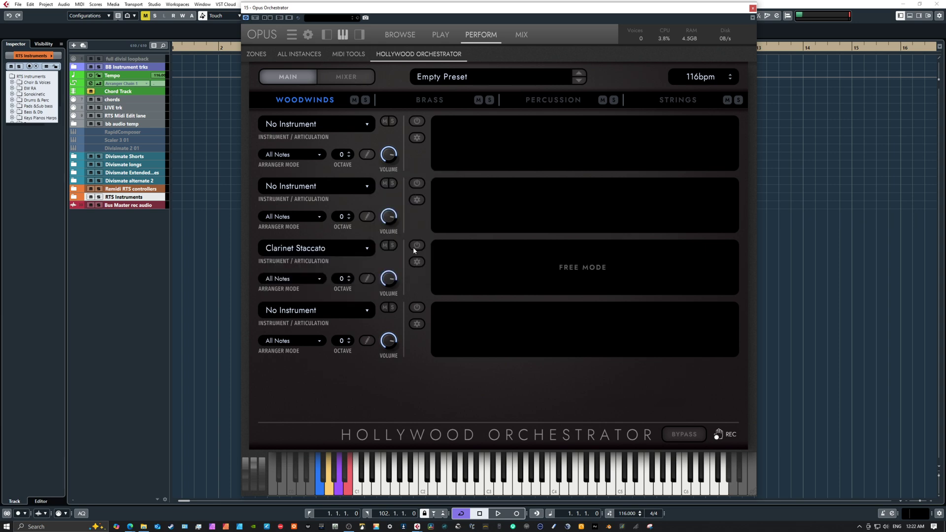
{"action": "left_click", "coordinate": [302, 279]}
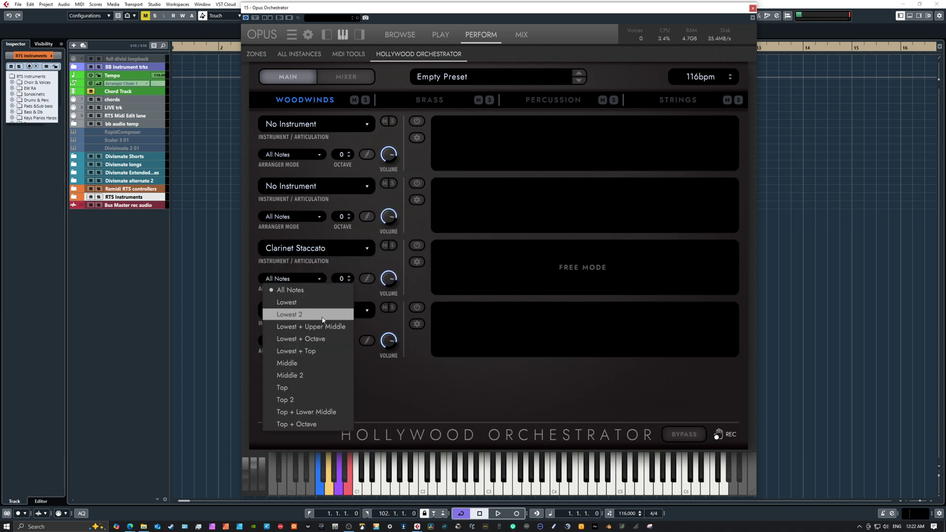
{"action": "left_click", "coordinate": [305, 362]}
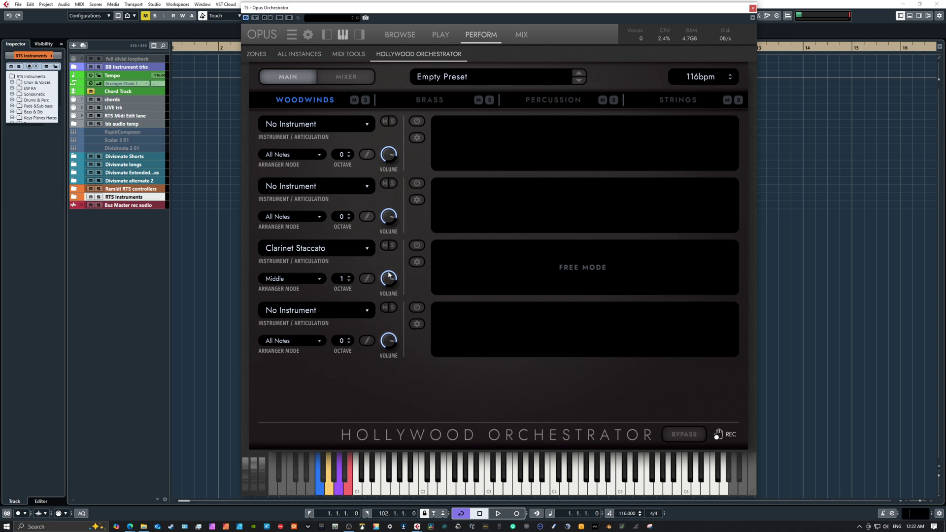
Draw four consecutive 1/8 clarinet notes from the start of bar 2 at Middle, Step +1, Steps +2 and Step +1
{"action": "left_click", "coordinate": [366, 279]}
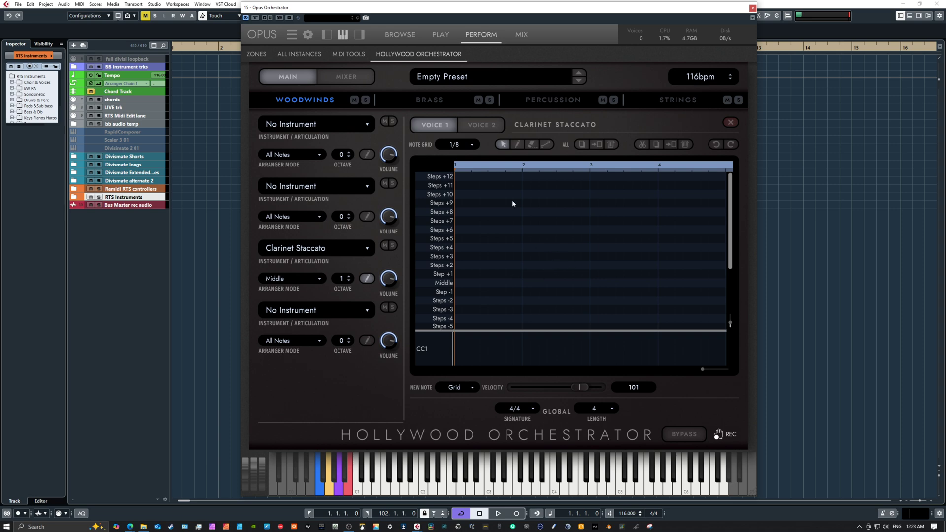
{"action": "left_click", "coordinate": [517, 145]}
{"action": "left_click", "coordinate": [527, 290]}
{"action": "left_click", "coordinate": [526, 283]}
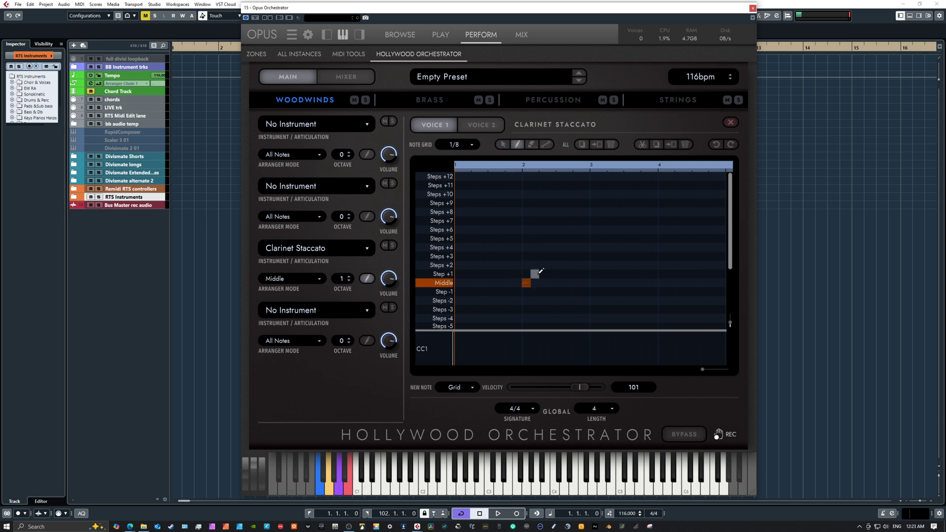
{"action": "left_click", "coordinate": [535, 274]}
{"action": "left_click", "coordinate": [542, 265]}
{"action": "left_click", "coordinate": [551, 274]}
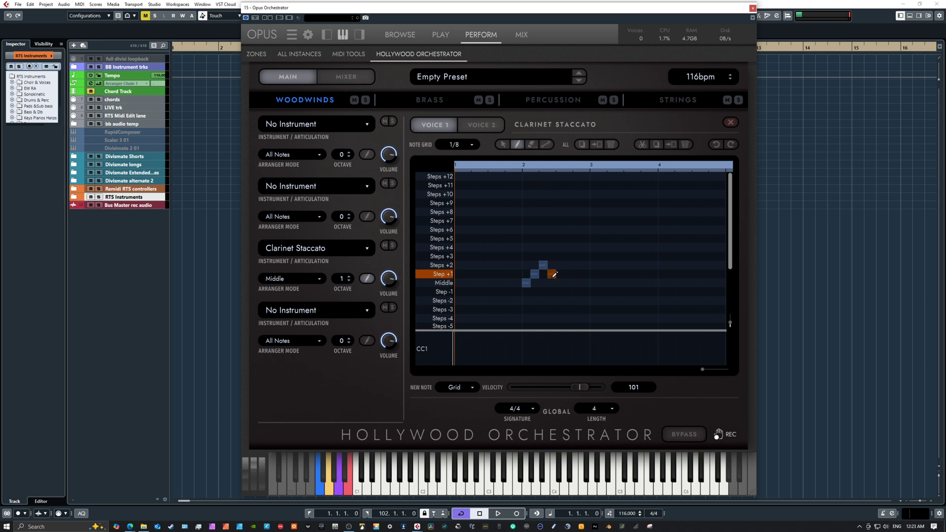
Draw four consecutive 1/8 clarinet notes from the start of bar 3 at Steps +3, Steps +2, Step +1 and Steps +2
{"action": "left_click", "coordinate": [594, 256]}
{"action": "left_click", "coordinate": [602, 264]}
{"action": "left_click", "coordinate": [611, 283]}
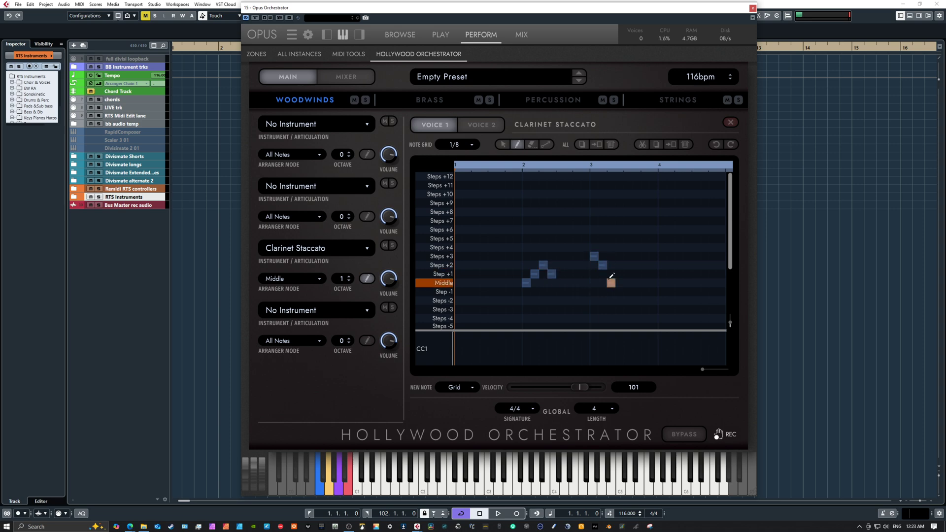
{"action": "left_click", "coordinate": [502, 144]}
{"action": "left_click_drag", "start_coordinate": [611, 284], "coordinate": [611, 274]}
{"action": "left_click", "coordinate": [517, 145]}
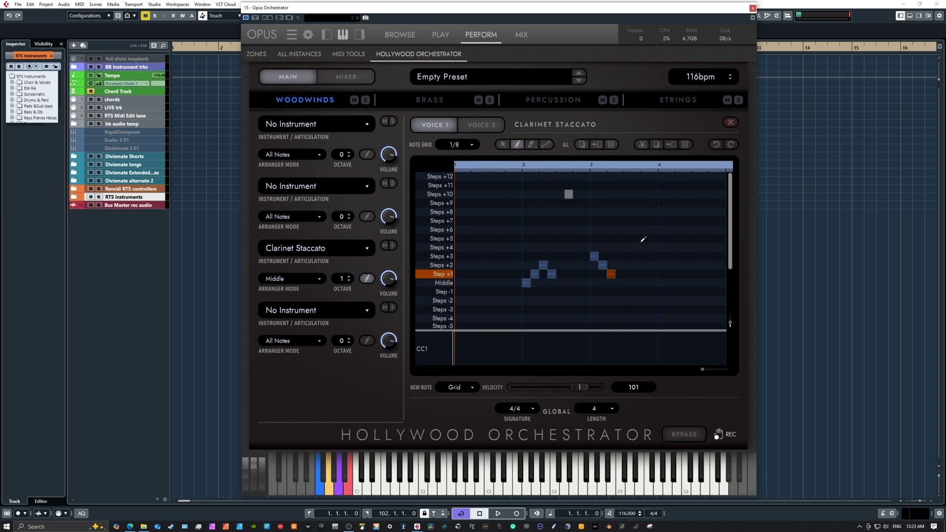
{"action": "left_click", "coordinate": [620, 265]}
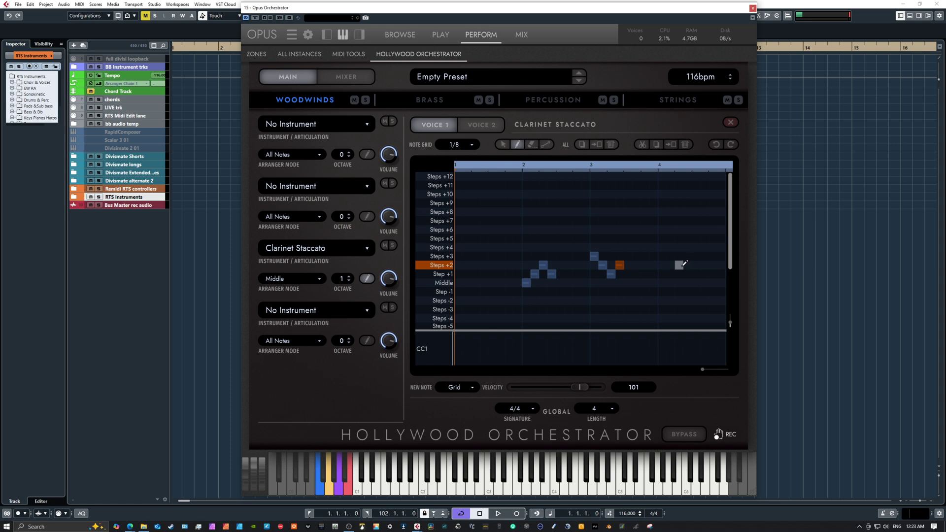
Draw four consecutive 1/8 clarinet notes from the start of bar 4, descending from Steps +4 through +3 and +2 to Step +1
{"action": "left_click", "coordinate": [662, 247]}
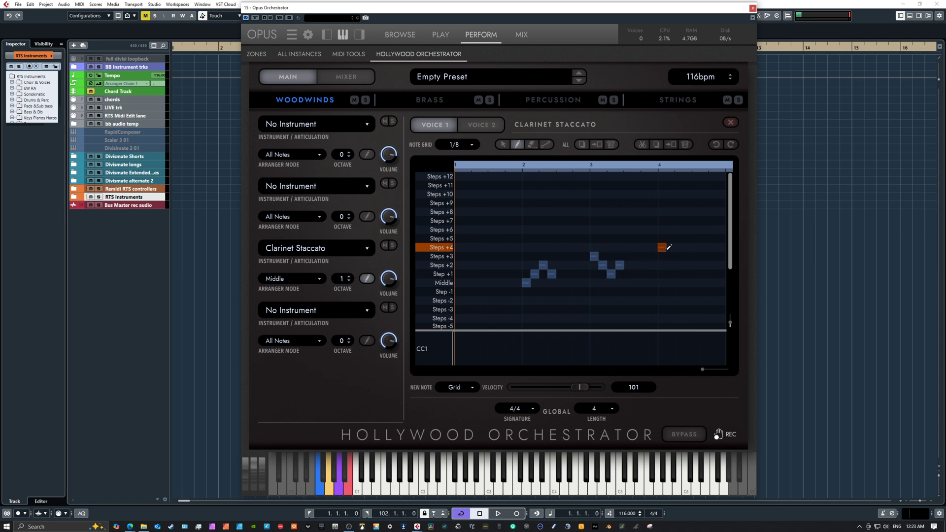
{"action": "left_click", "coordinate": [671, 256]}
{"action": "left_click", "coordinate": [679, 265]}
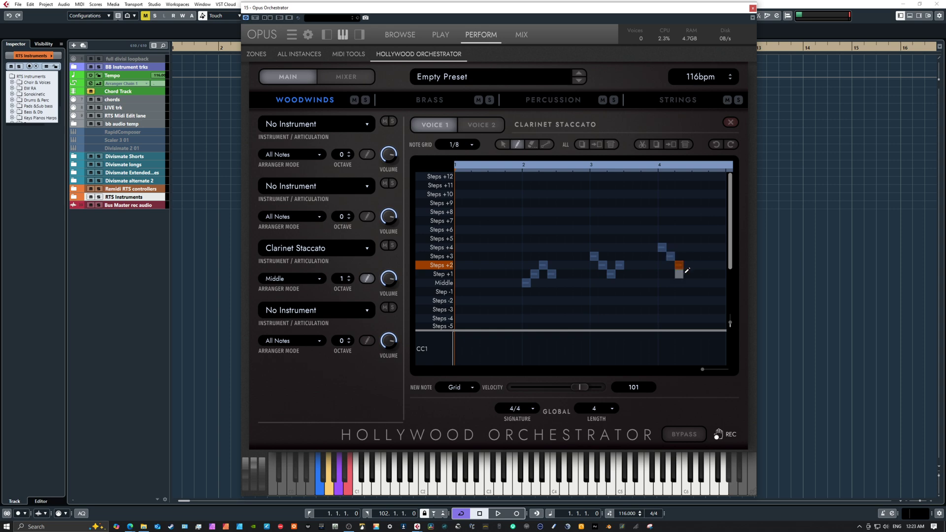
{"action": "left_click", "coordinate": [687, 274]}
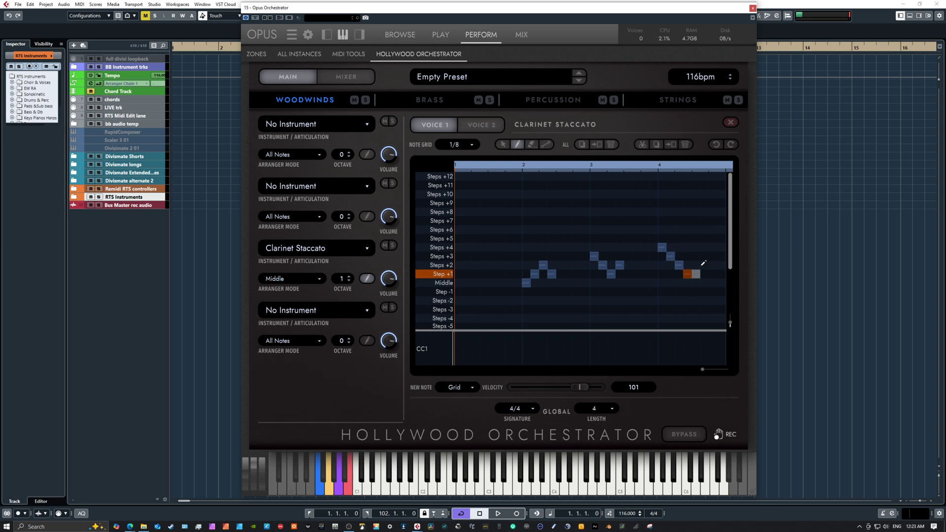
Draw a fifth 1/8 clarinet note at Steps +2 in bar 4 and enable the clarinet's sequence
{"action": "left_click", "coordinate": [696, 265]}
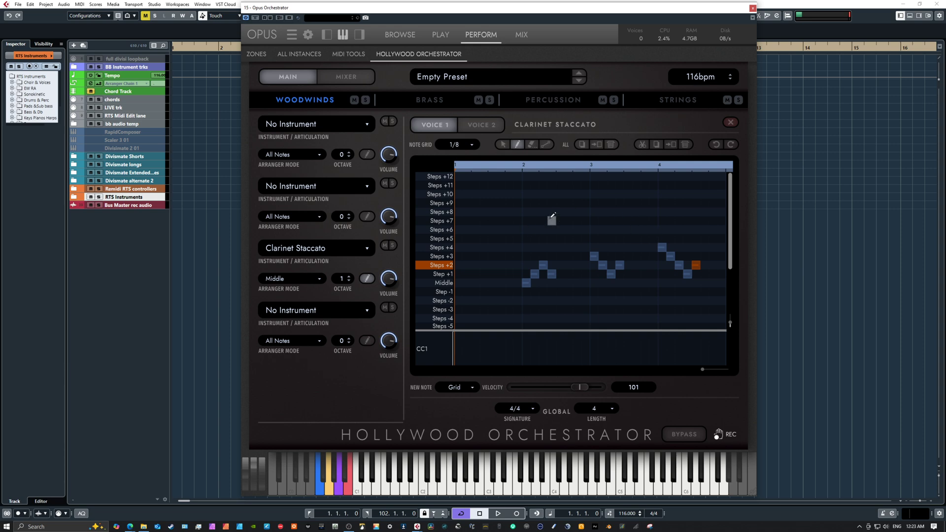
{"action": "left_click", "coordinate": [502, 143]}
{"action": "left_click", "coordinate": [364, 278]}
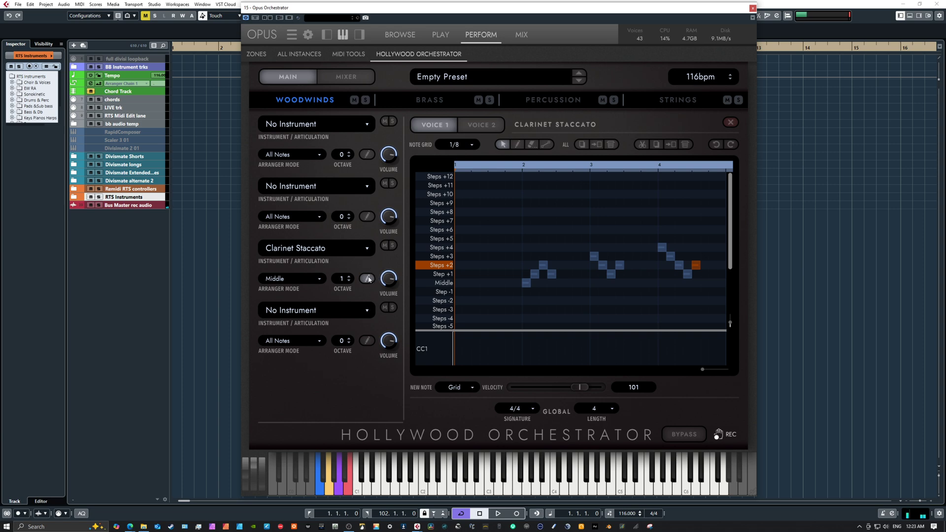
{"action": "left_click", "coordinate": [368, 278]}
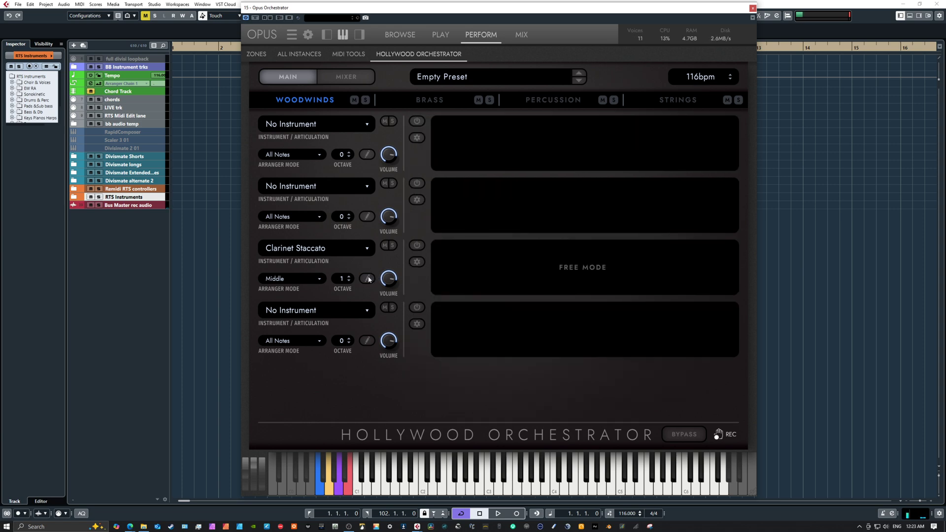
{"action": "left_click", "coordinate": [413, 248]}
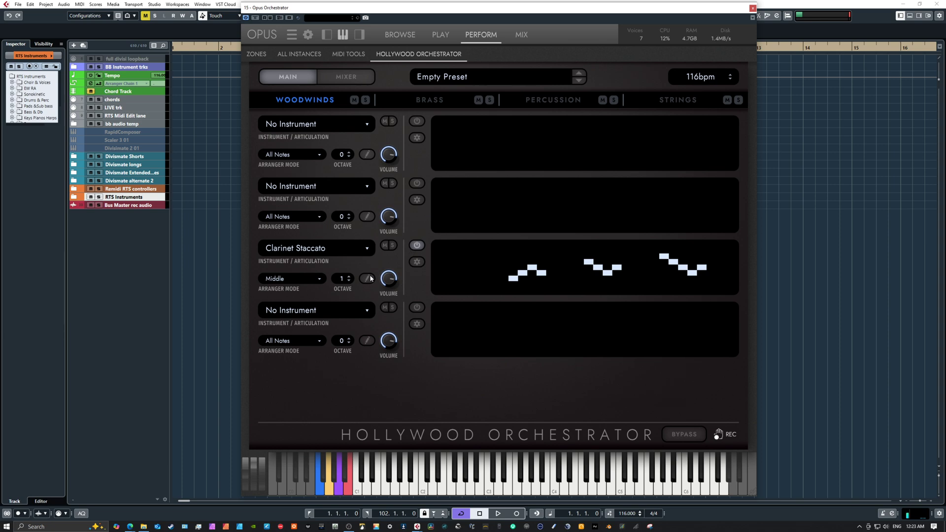
{"action": "left_click", "coordinate": [367, 279]}
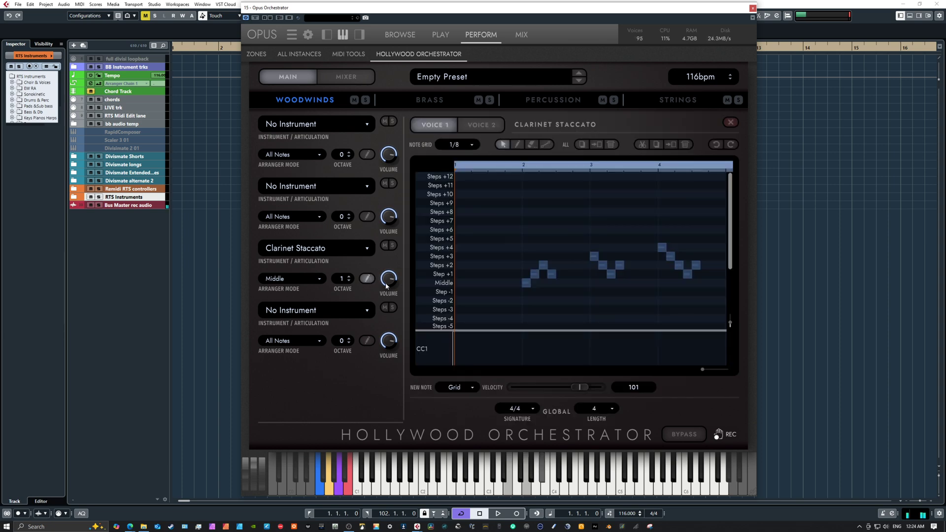
Lower the clarinet's volume and set its octave to 0
{"action": "scroll", "coordinate": [389, 282], "scroll_direction": "down", "scroll_amount": 6}
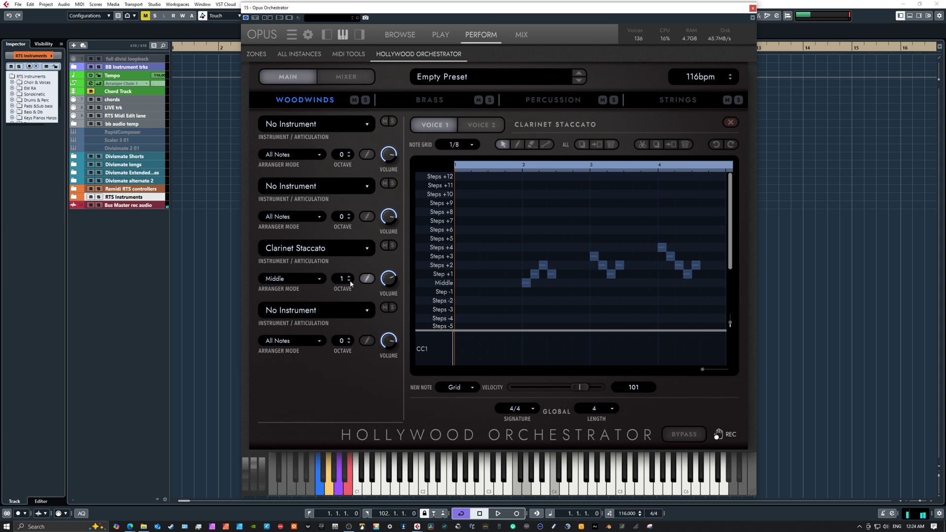
{"action": "mouse_move", "coordinate": [387, 277]}
{"action": "mouse_move", "coordinate": [388, 279]}
{"action": "scroll", "coordinate": [388, 277], "scroll_direction": "down", "scroll_amount": 1}
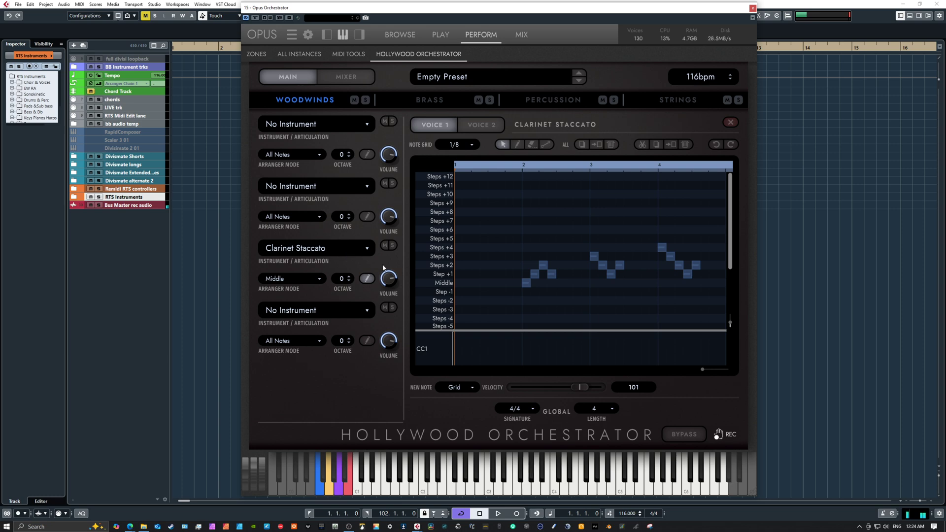
{"action": "left_click_drag", "start_coordinate": [389, 280], "coordinate": [389, 285]}
Draw two consecutive 1/8 clarinet notes in the middle of bar 1, the first at Middle and the second at Step +1
{"action": "left_click", "coordinate": [517, 145]}
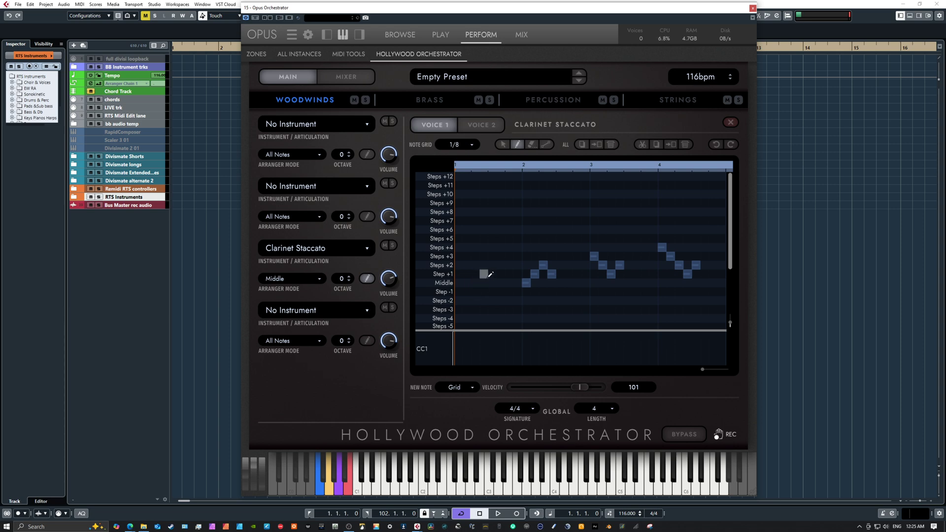
{"action": "left_click", "coordinate": [487, 281]}
{"action": "left_click", "coordinate": [494, 274]}
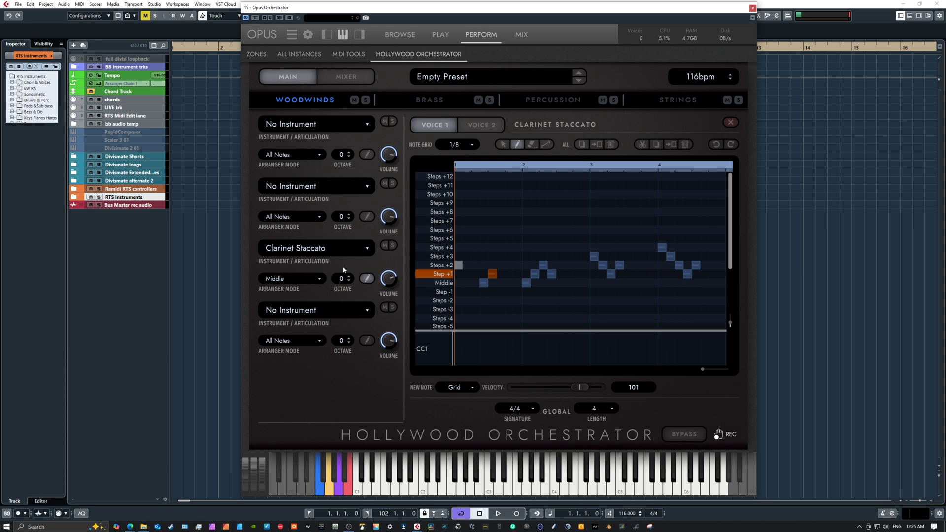
Load Bassoon Staccato into the fourth woodwinds slot with its sequence enabled and octave -1
{"action": "left_click", "coordinate": [302, 310]}
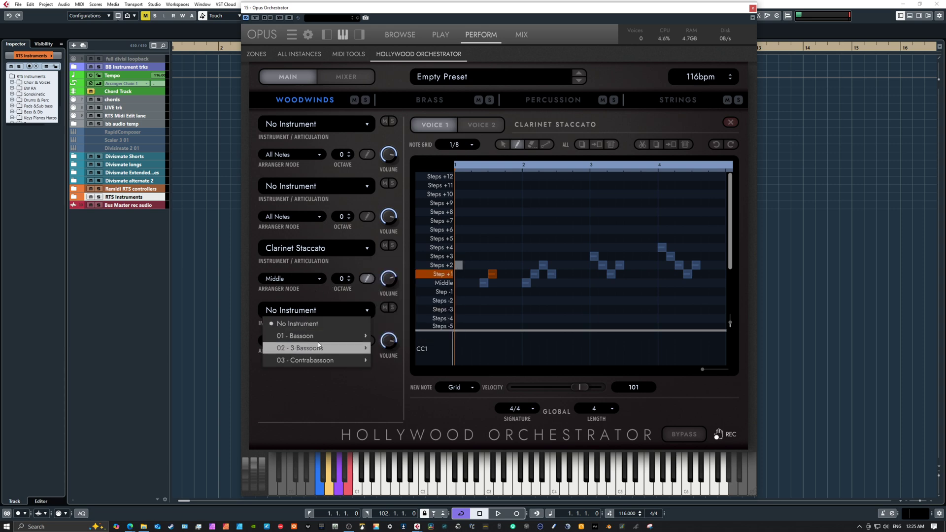
{"action": "mouse_move", "coordinate": [319, 340]}
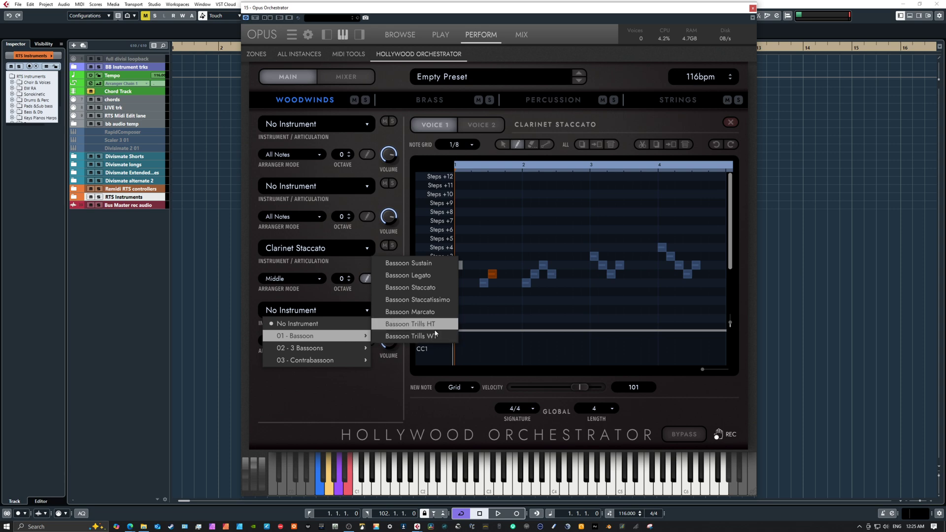
{"action": "left_click", "coordinate": [432, 288]}
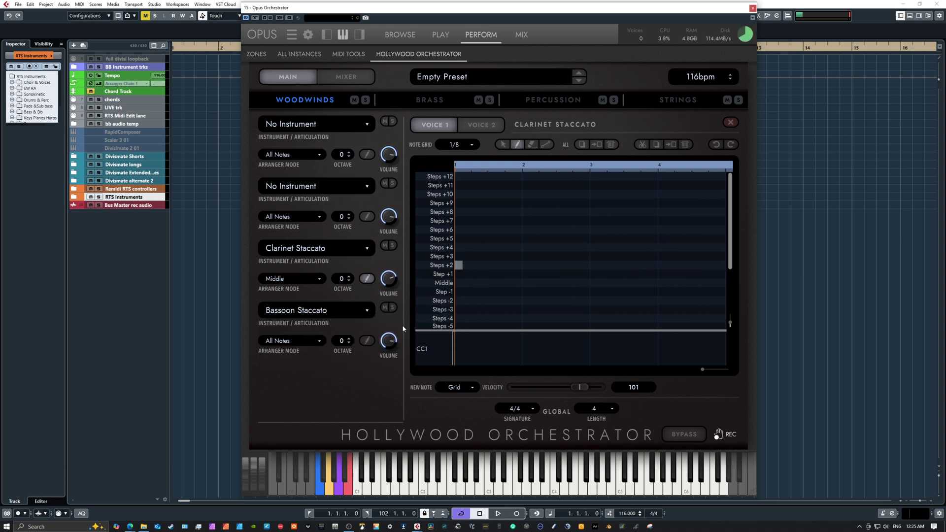
{"action": "left_click", "coordinate": [371, 342]}
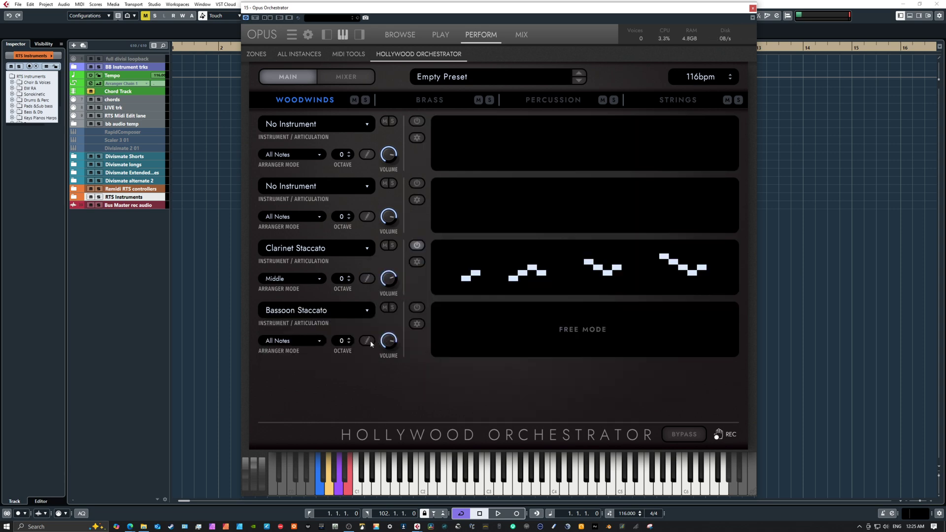
{"action": "left_click", "coordinate": [417, 307]}
{"action": "left_click", "coordinate": [330, 315]}
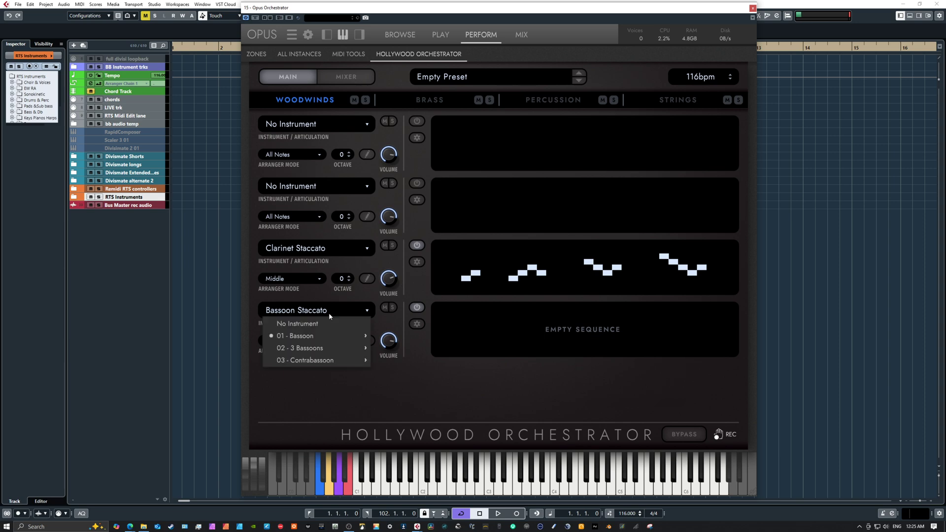
{"action": "mouse_move", "coordinate": [332, 360]}
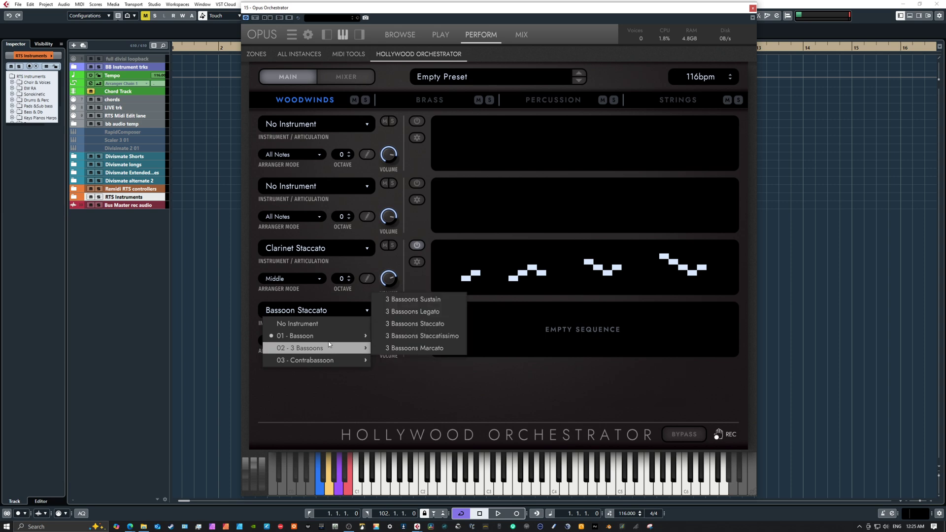
{"action": "mouse_move", "coordinate": [328, 340]}
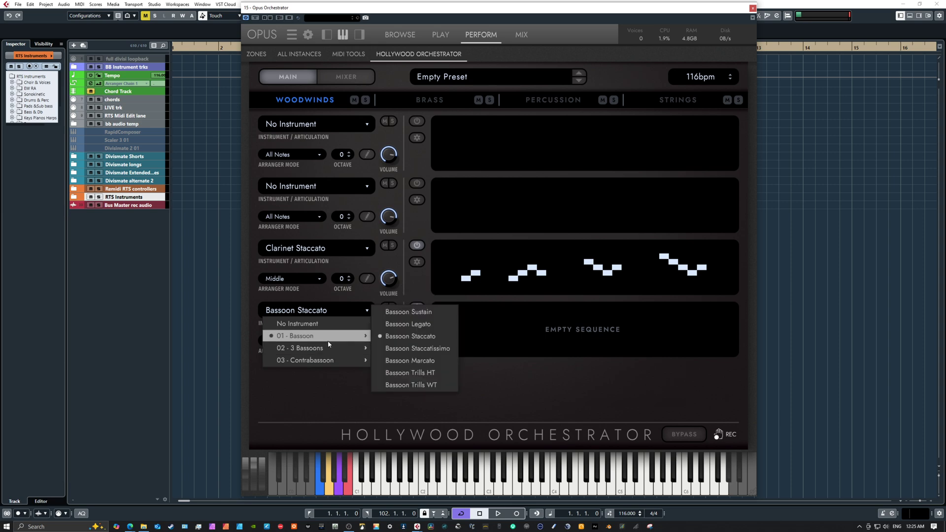
{"action": "left_click", "coordinate": [320, 297]}
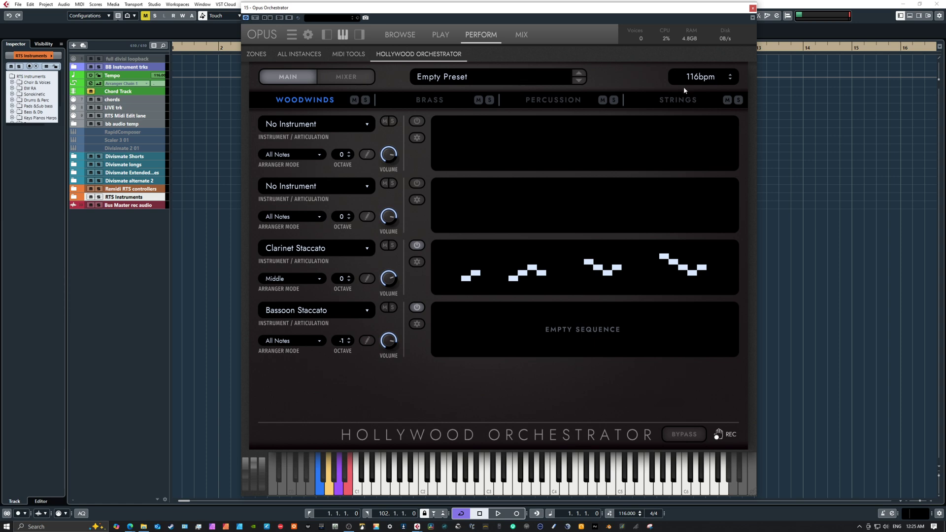
Copy all the notes of the Basses Staccatissimo pattern in the strings section
{"action": "left_click", "coordinate": [675, 101]}
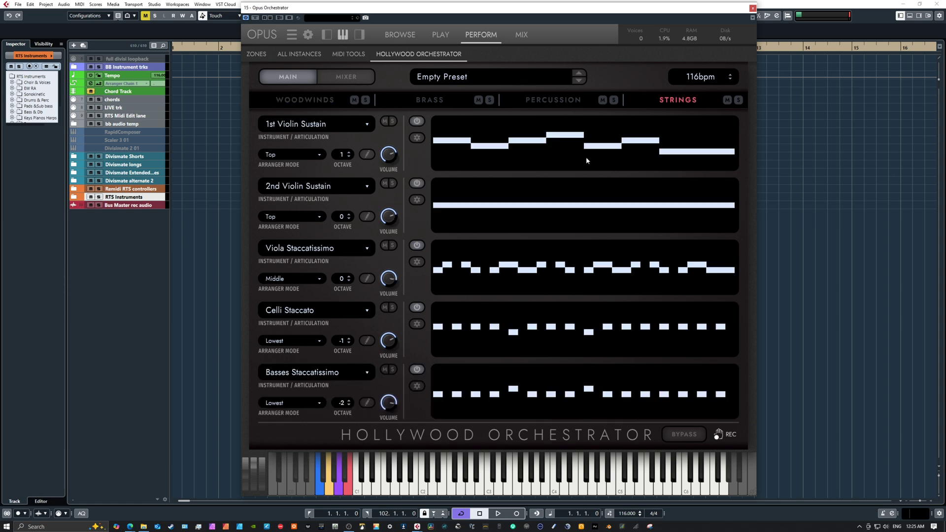
{"action": "left_click", "coordinate": [366, 404]}
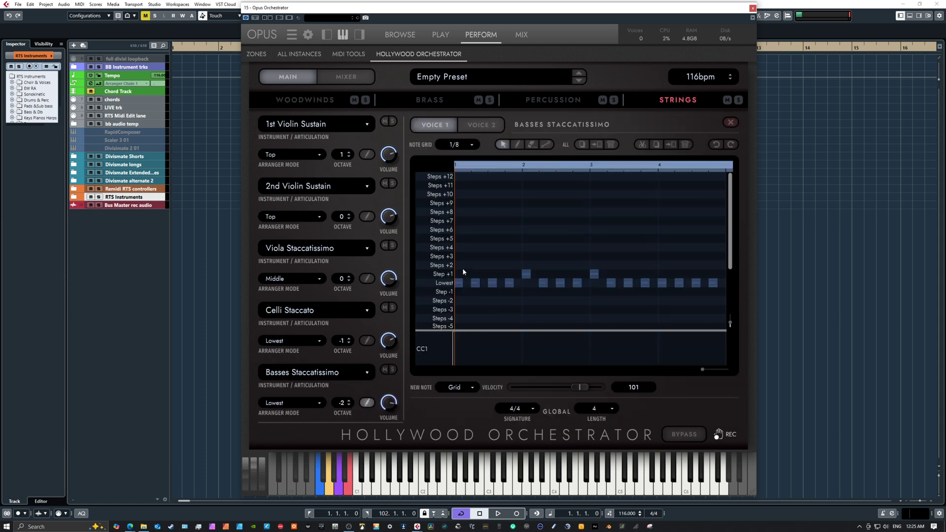
{"action": "left_click_drag", "start_coordinate": [463, 271], "coordinate": [713, 292]}
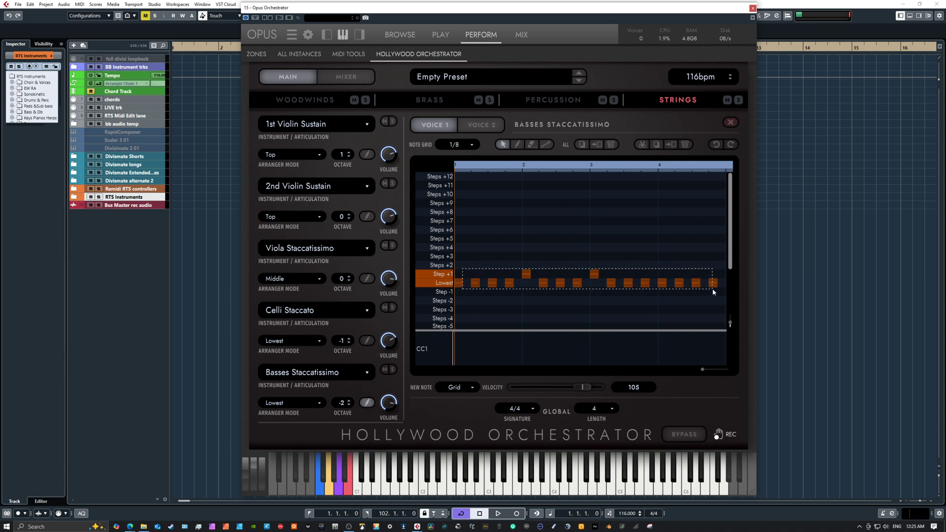
{"action": "left_click", "coordinate": [657, 145]}
Set the woodwinds bassoon's arranger mode to Lowest and paste the copied basses notes into its sequence
{"action": "left_click", "coordinate": [299, 101]}
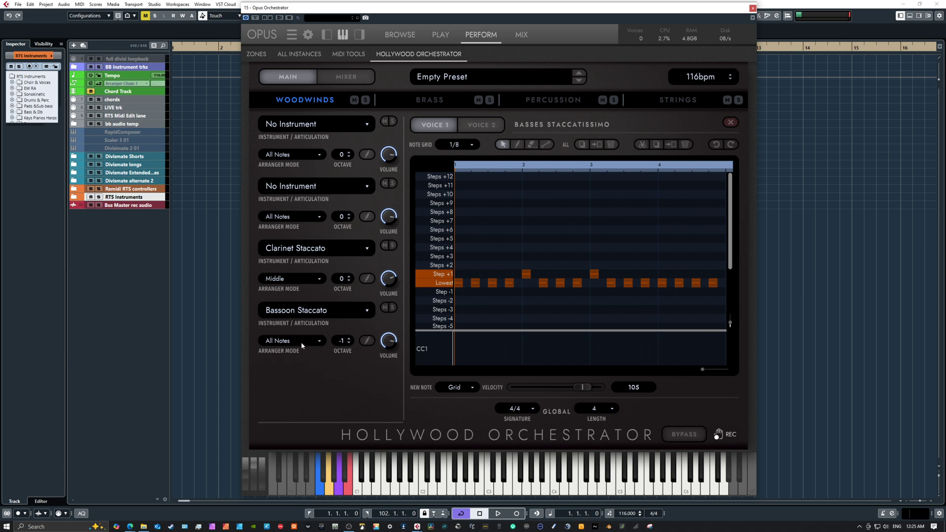
{"action": "left_click", "coordinate": [367, 341]}
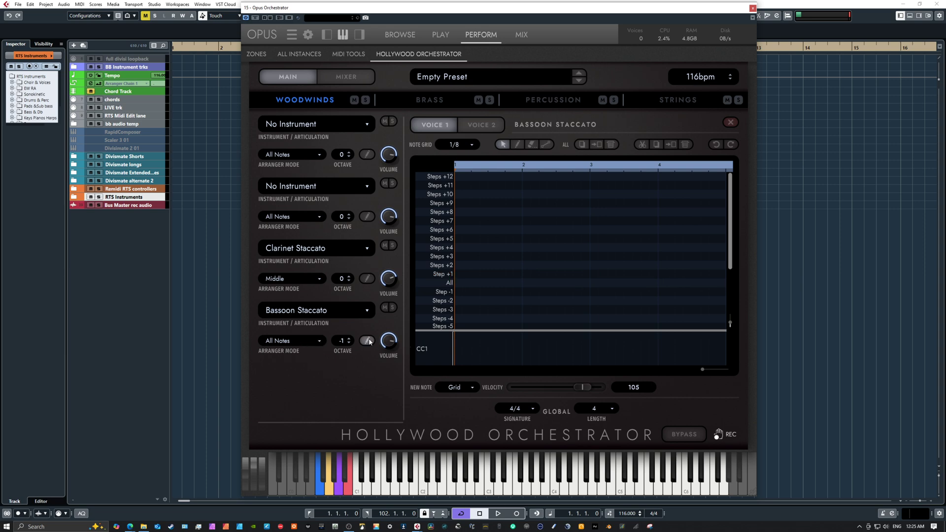
{"action": "left_click", "coordinate": [298, 344]}
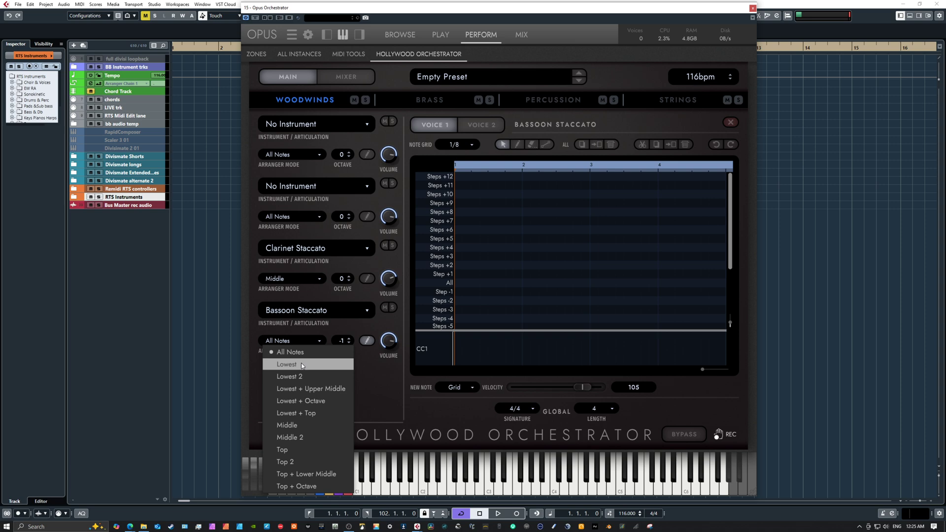
{"action": "left_click", "coordinate": [299, 362]}
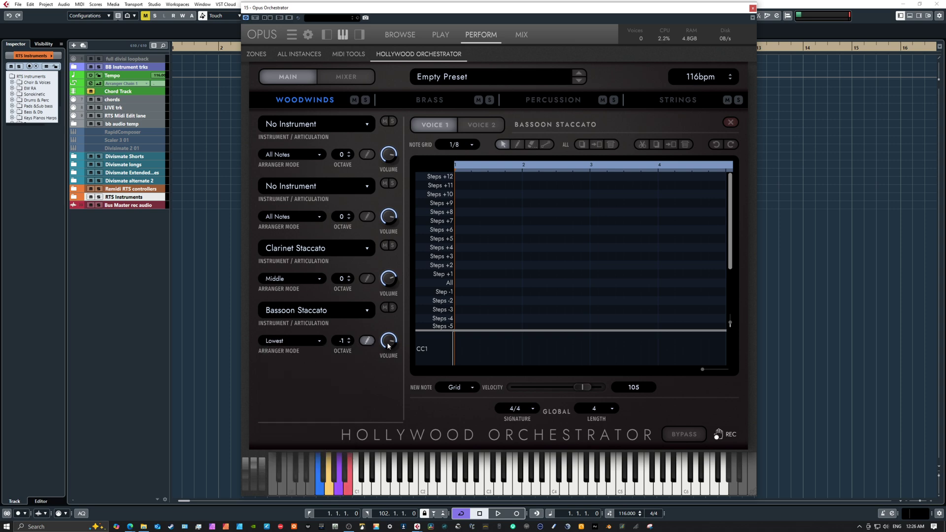
{"action": "left_click", "coordinate": [370, 340]}
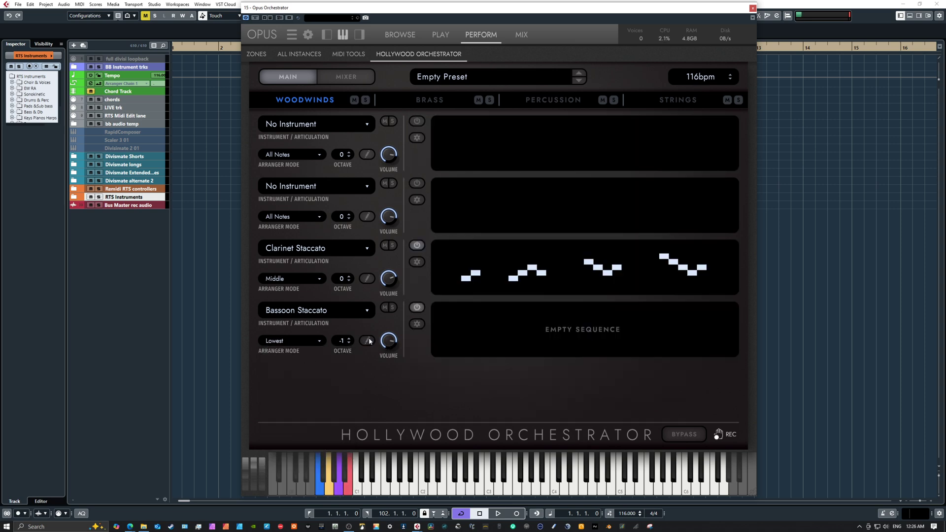
{"action": "left_click", "coordinate": [369, 341]}
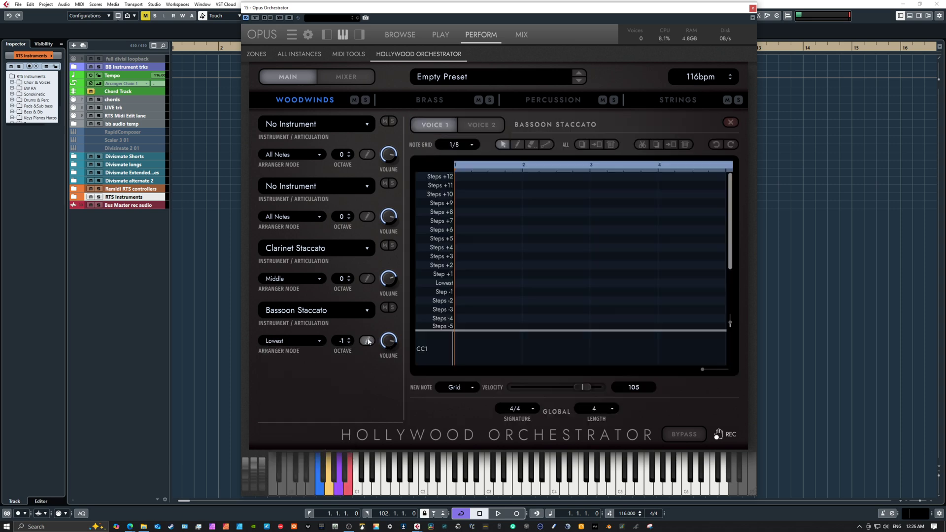
{"action": "left_click", "coordinate": [671, 144]}
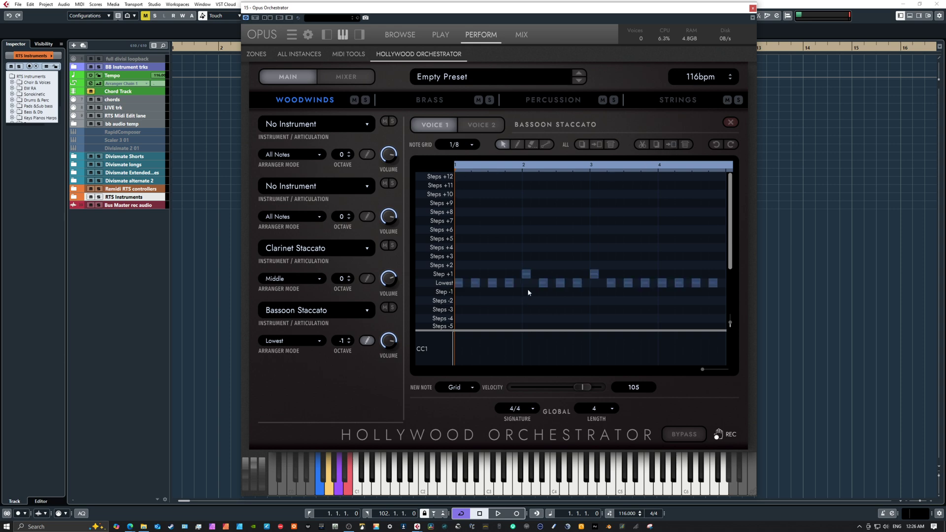
Move the bassoon note at the start of bar 2 to Step -1 and set the soloed bassoon's octave to -2
{"action": "left_click", "coordinate": [527, 276]}
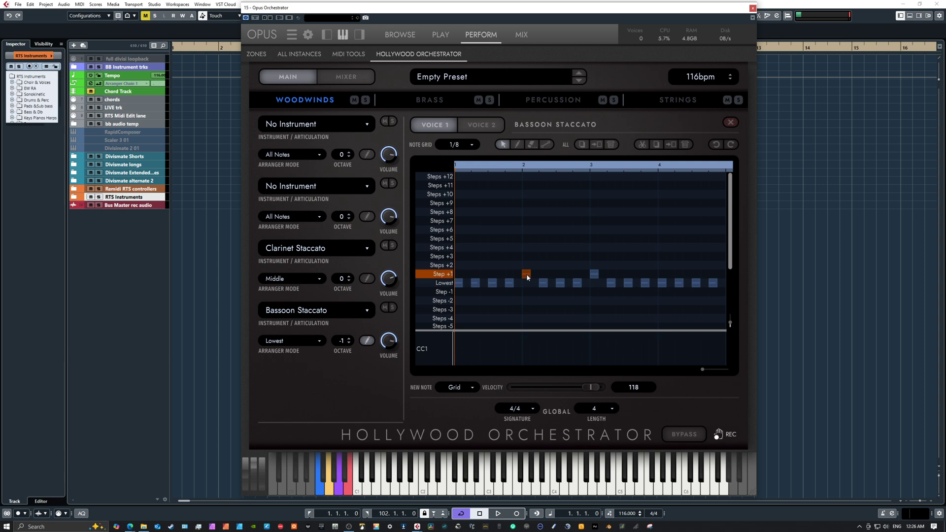
{"action": "left_click_drag", "start_coordinate": [527, 277], "coordinate": [526, 292]}
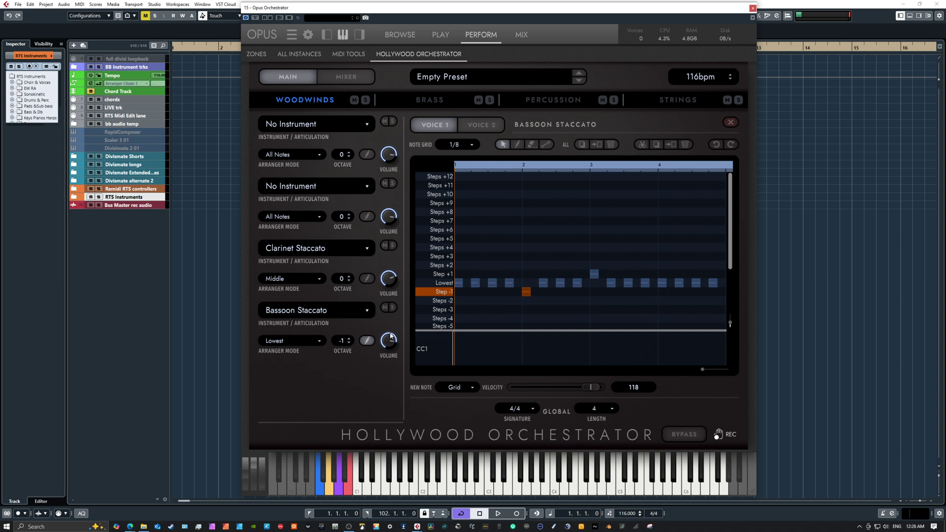
{"action": "left_click", "coordinate": [392, 308]}
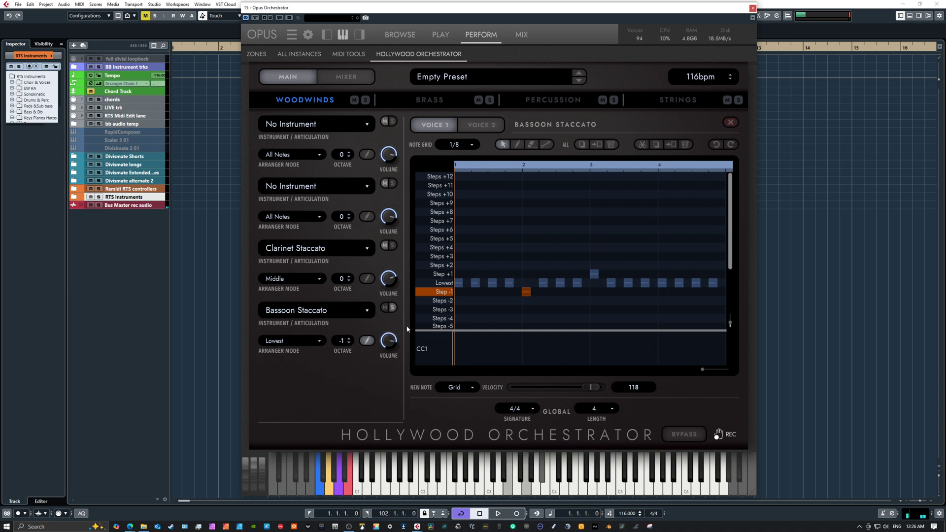
{"action": "left_click", "coordinate": [350, 343]}
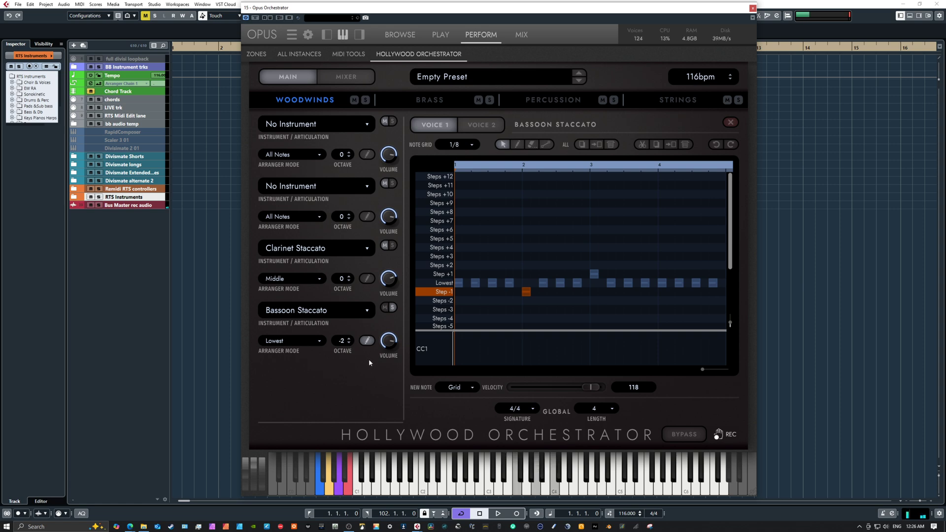
Reduce the bassoon's reverb send in the woodwinds mixer and take the bassoon out of solo
{"action": "left_click", "coordinate": [358, 78]}
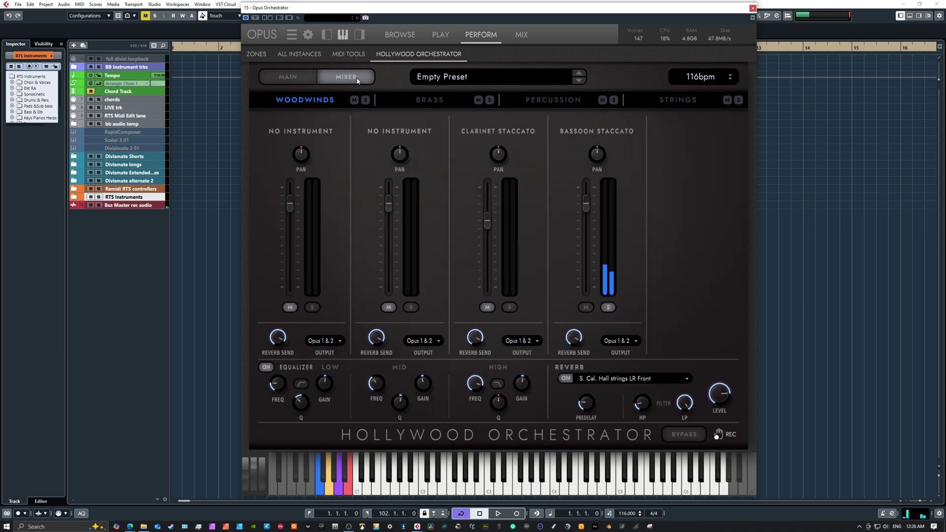
{"action": "left_click_drag", "start_coordinate": [574, 335], "coordinate": [573, 353]}
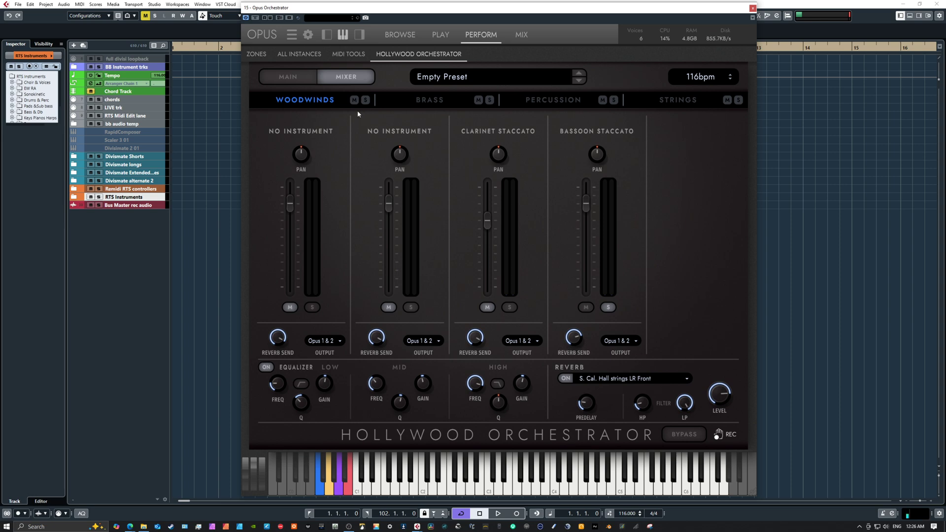
{"action": "left_click", "coordinate": [308, 77]}
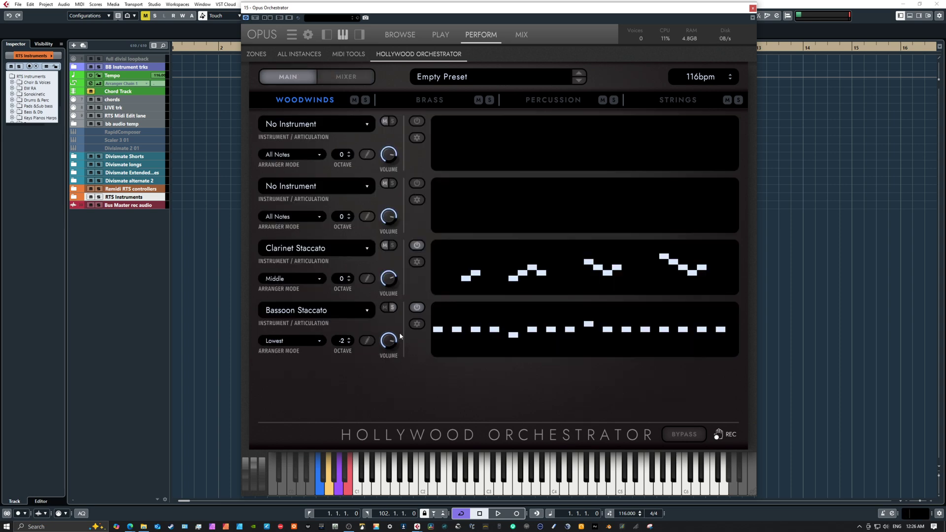
{"action": "left_click", "coordinate": [393, 308]}
Load Timpani Hit into the first percussion slot, enable its pattern playback and open its sequence editor
{"action": "left_click", "coordinate": [544, 100]}
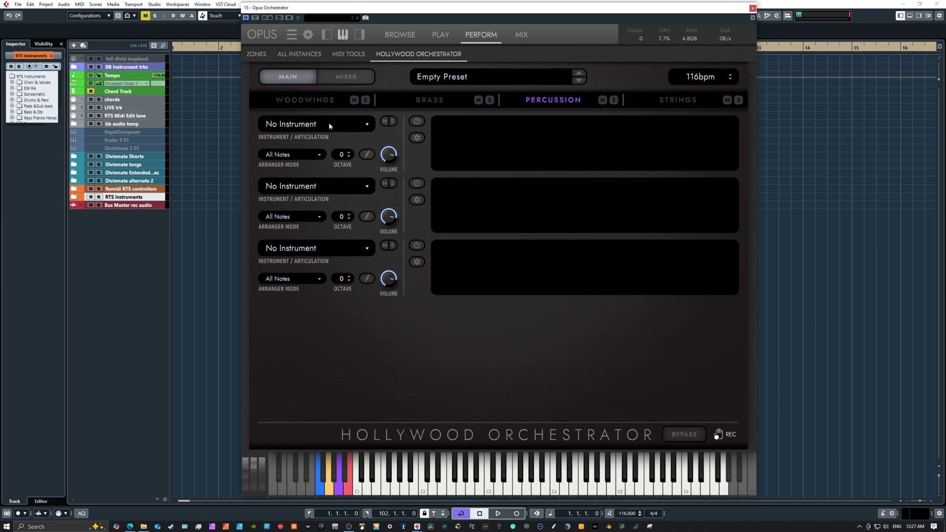
{"action": "left_click", "coordinate": [309, 126]}
{"action": "mouse_move", "coordinate": [316, 150]}
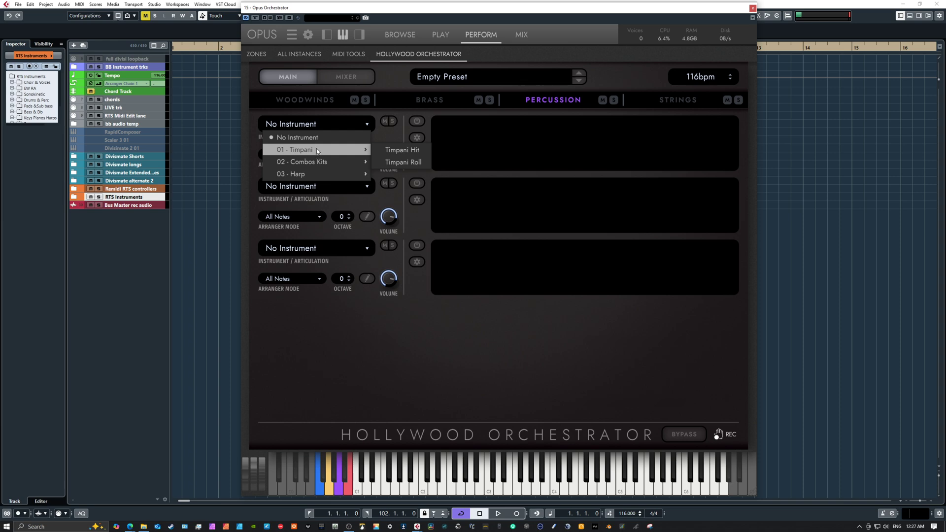
{"action": "left_click", "coordinate": [392, 149]}
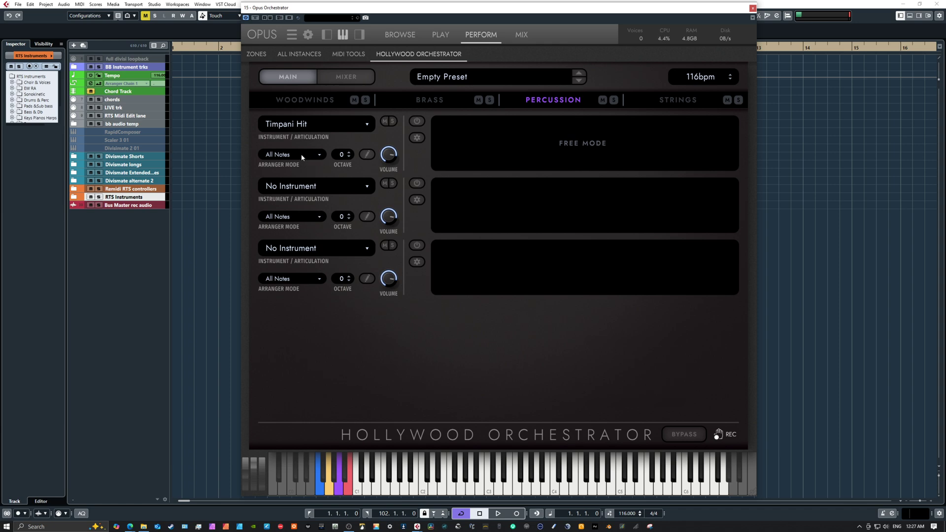
{"action": "left_click", "coordinate": [302, 153]}
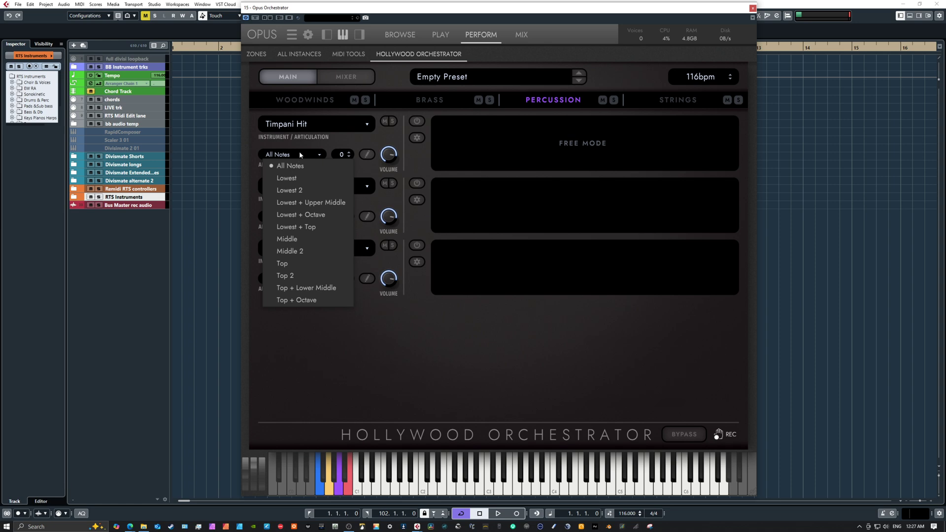
{"action": "left_click", "coordinate": [300, 152]}
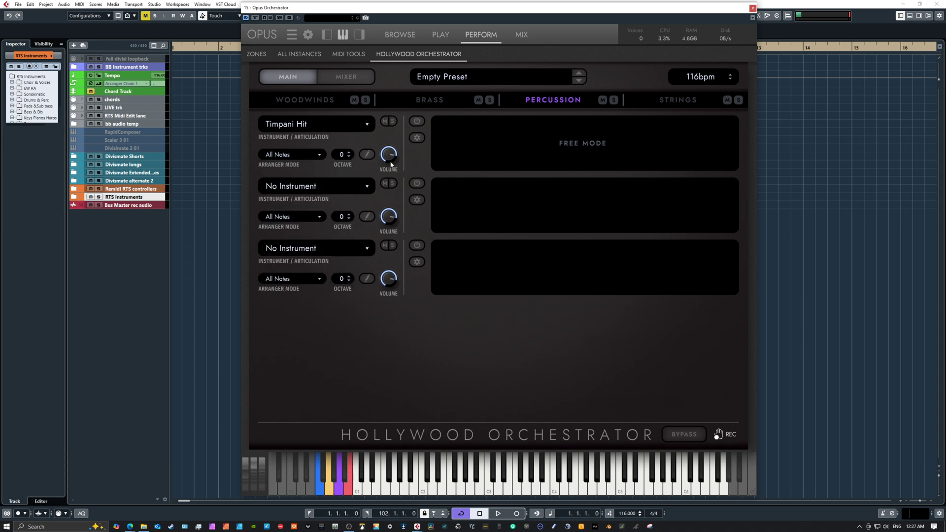
{"action": "left_click", "coordinate": [416, 121]}
{"action": "left_click", "coordinate": [368, 155]}
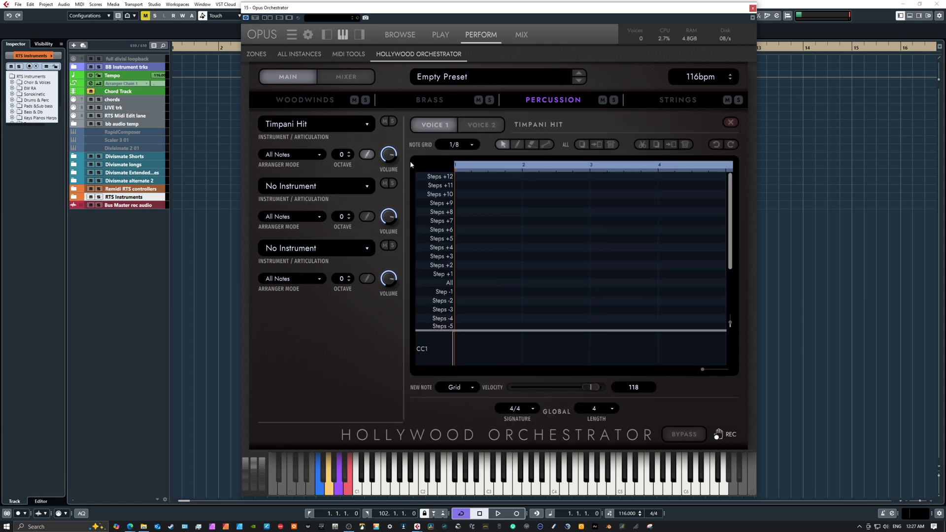
Draw four 1/8 notes on the timpani's All row, one on each beat of bar 1
{"action": "left_click", "coordinate": [517, 144]}
{"action": "left_click", "coordinate": [468, 275]}
{"action": "mouse_move", "coordinate": [471, 275]}
{"action": "left_mouse_down"}
{"action": "mouse_move", "coordinate": [459, 280]}
{"action": "mouse_move", "coordinate": [514, 280]}
{"action": "mouse_move", "coordinate": [485, 279]}
{"action": "left_mouse_up"}
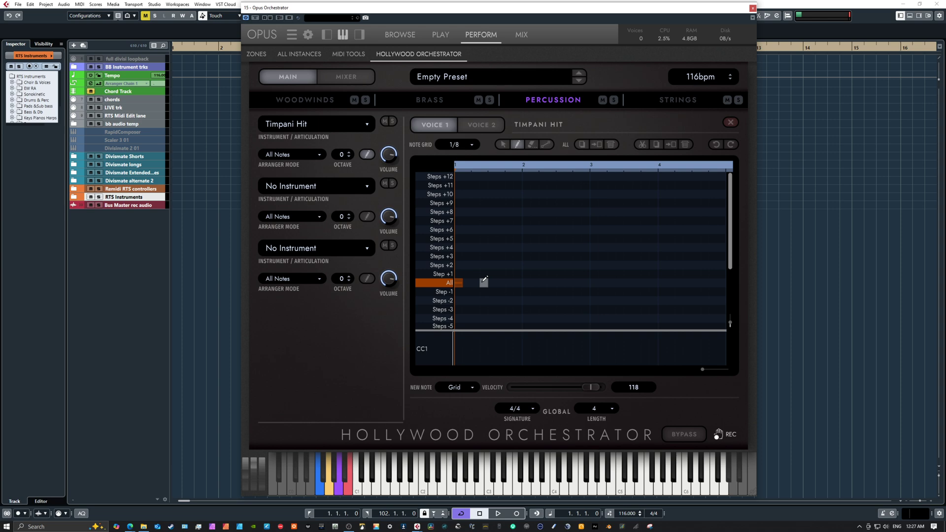
{"action": "left_click_drag", "start_coordinate": [485, 279], "coordinate": [483, 278]}
{"action": "mouse_move", "coordinate": [480, 279]}
{"action": "left_mouse_down"}
{"action": "mouse_move", "coordinate": [490, 280]}
{"action": "mouse_move", "coordinate": [483, 277]}
{"action": "left_mouse_up"}
{"action": "left_click", "coordinate": [474, 282]}
{"action": "left_click", "coordinate": [492, 282]}
{"action": "left_click", "coordinate": [509, 282]}
{"action": "left_click", "coordinate": [503, 145]}
{"action": "left_click_drag", "start_coordinate": [461, 272], "coordinate": [504, 293]}
{"action": "left_click", "coordinate": [642, 145]}
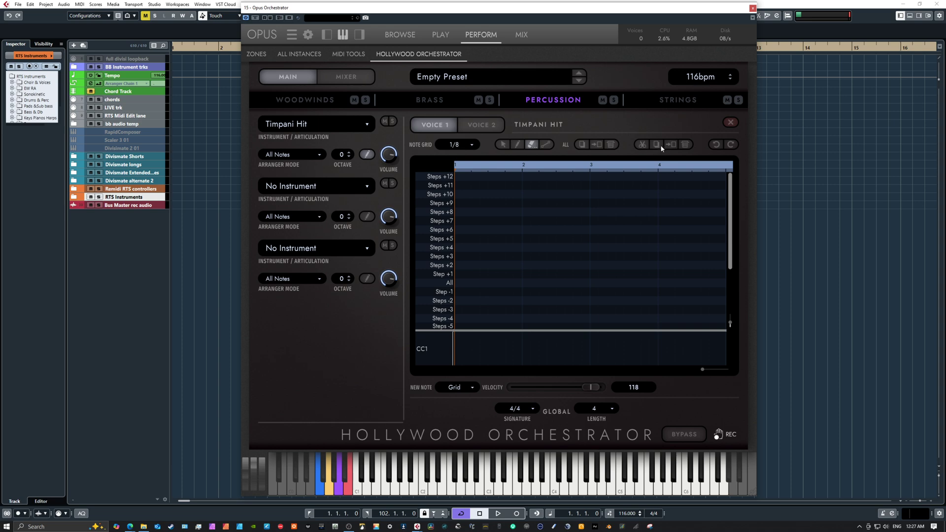
{"action": "left_click", "coordinate": [673, 146]}
{"action": "left_click", "coordinate": [502, 144]}
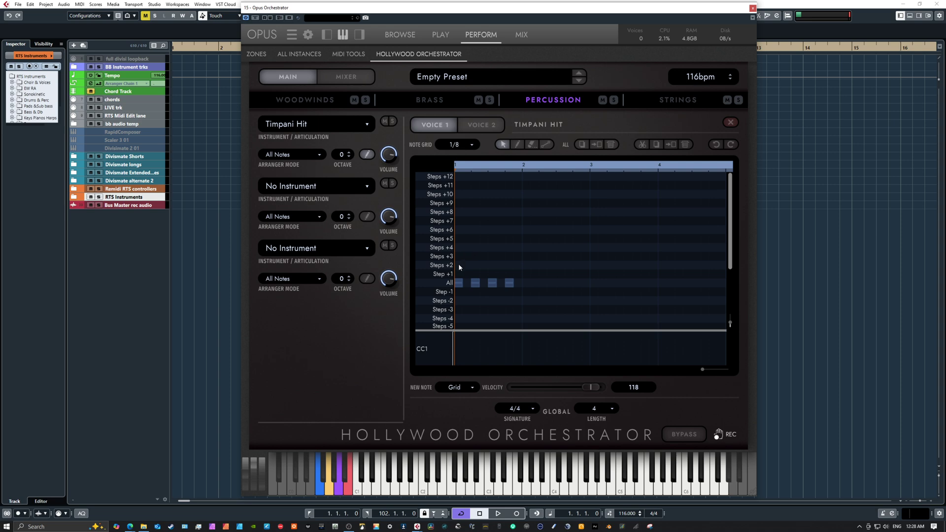
Add 1/8 notes on every beat of bar 2 in the All row, shifting the last one onto beat 4
{"action": "left_click", "coordinate": [517, 144]}
{"action": "left_click", "coordinate": [526, 283]}
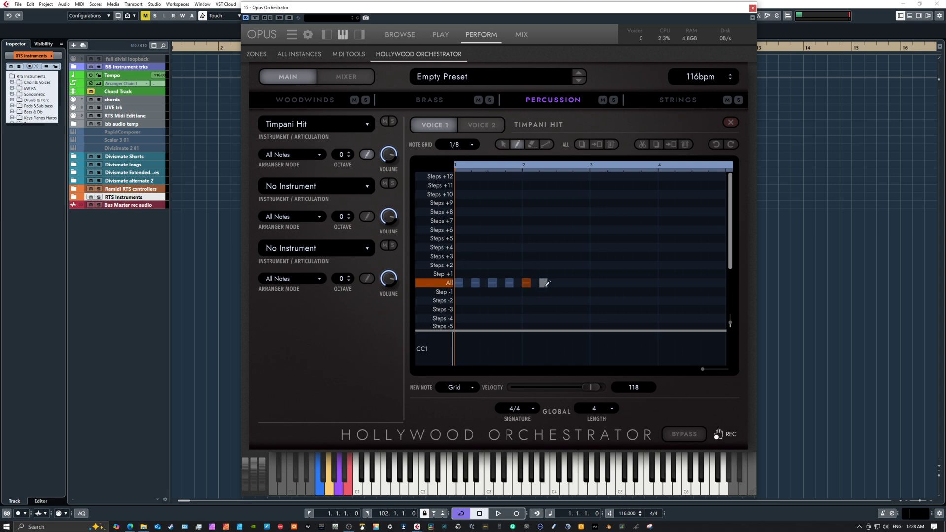
{"action": "left_click", "coordinate": [543, 283]}
{"action": "left_click", "coordinate": [560, 283]}
{"action": "left_click", "coordinate": [570, 282]}
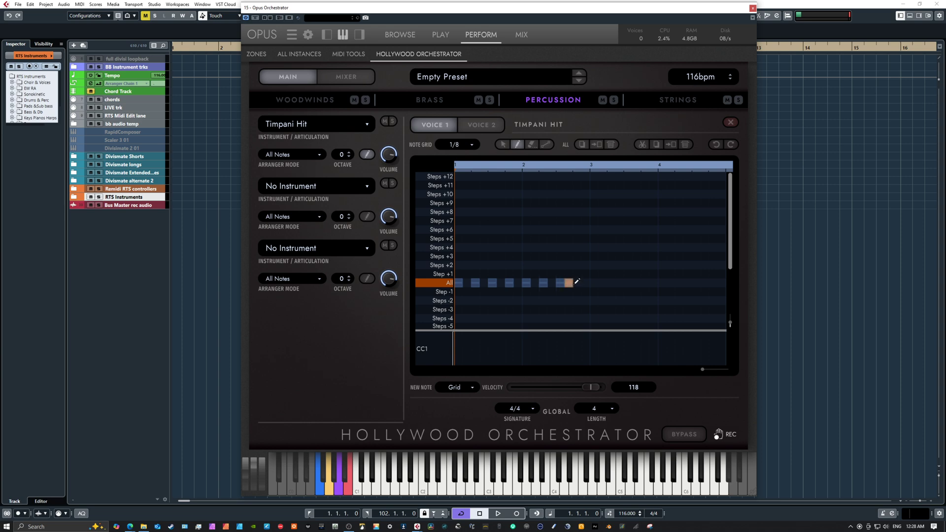
{"action": "left_click", "coordinate": [506, 146]}
{"action": "left_click_drag", "start_coordinate": [568, 282], "coordinate": [578, 284]}
Continue the timpani pattern with 1/8 notes on every beat of bars 3 and 4 in the All row
{"action": "left_click", "coordinate": [518, 145]}
{"action": "left_click", "coordinate": [594, 283]}
{"action": "left_click", "coordinate": [612, 283]}
{"action": "left_click", "coordinate": [629, 282]}
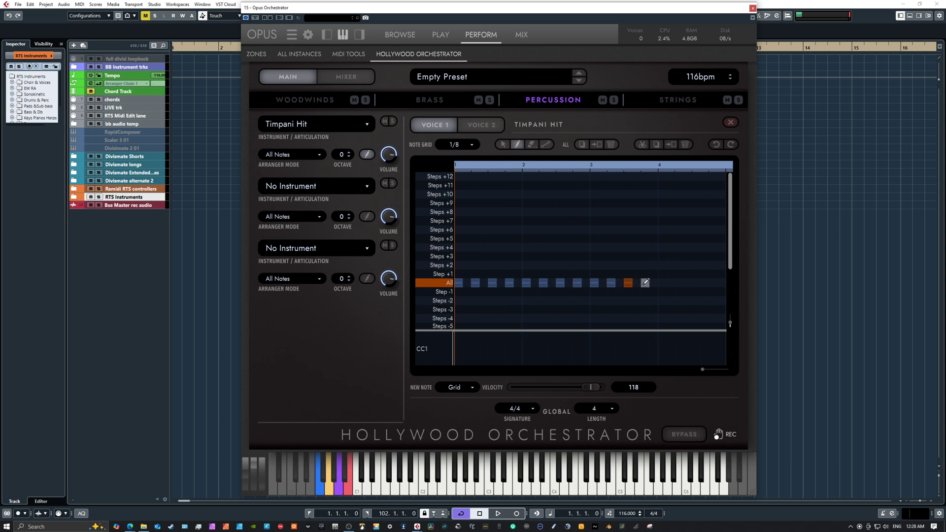
{"action": "left_click", "coordinate": [645, 282]}
{"action": "left_click", "coordinate": [661, 283]}
{"action": "left_click", "coordinate": [678, 282]}
{"action": "left_click", "coordinate": [695, 282]}
{"action": "left_click", "coordinate": [713, 283]}
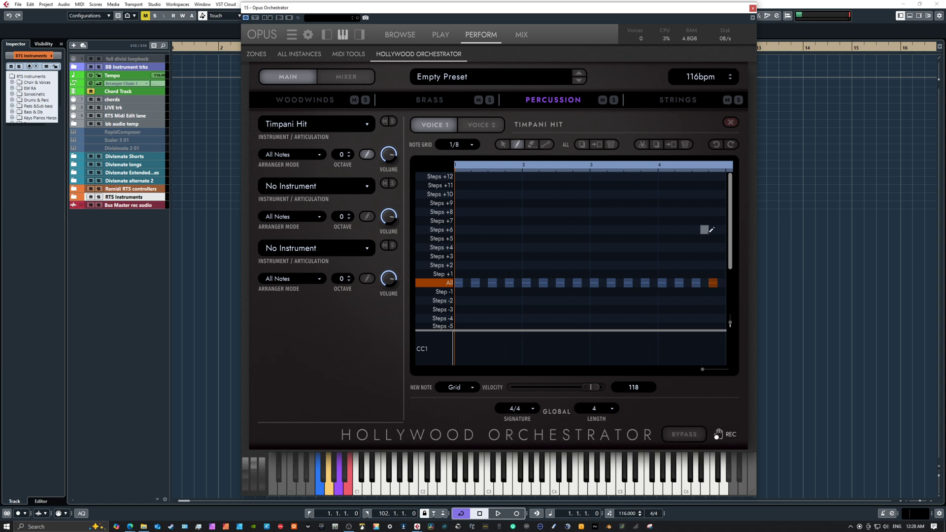
Set the first timpani note's velocity to 123 and the velocity of the notes on beats 2 and 4 of each bar to 105
{"action": "left_click", "coordinate": [503, 144]}
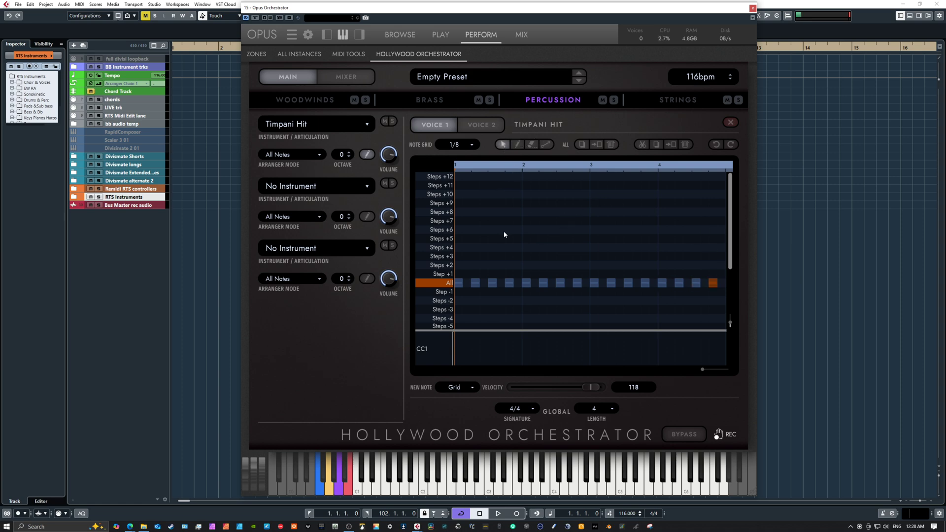
{"action": "left_click", "coordinate": [461, 282]}
{"action": "left_click_drag", "start_coordinate": [592, 387], "coordinate": [599, 391]}
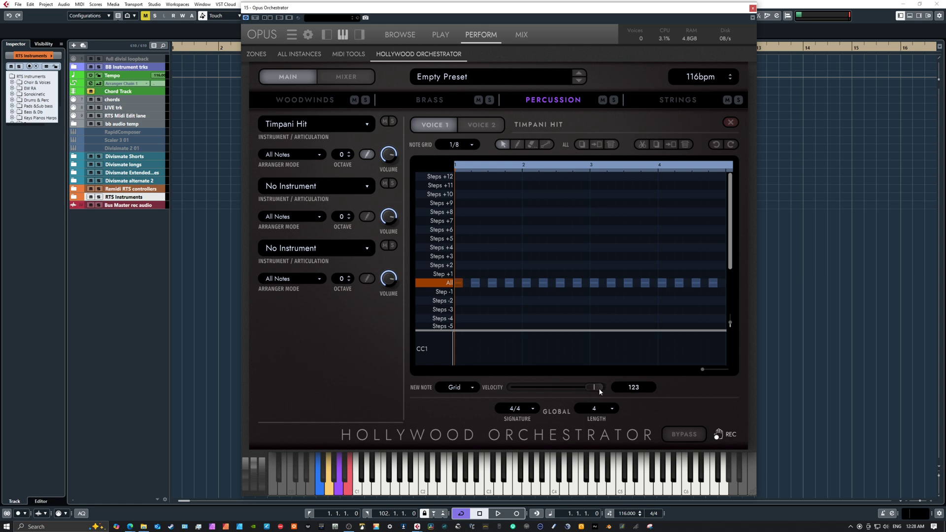
{"action": "left_click", "coordinate": [478, 286]}
{"action": "left_click", "coordinate": [544, 284]}
{"action": "left_click", "coordinate": [714, 283]}
{"action": "left_click_drag", "start_coordinate": [594, 388], "coordinate": [586, 386]}
Solo the timpani for balancing, reduce its reverb send in the percussion mixer and set its volume to -18.4 dB
{"action": "left_click", "coordinate": [392, 121]}
{"action": "left_click_drag", "start_coordinate": [388, 154], "coordinate": [388, 184]}
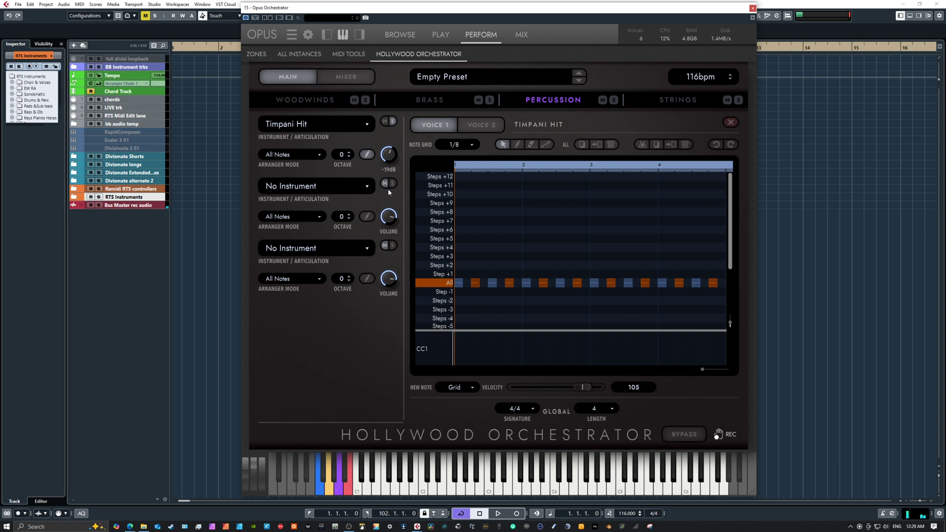
{"action": "left_click", "coordinate": [346, 76]}
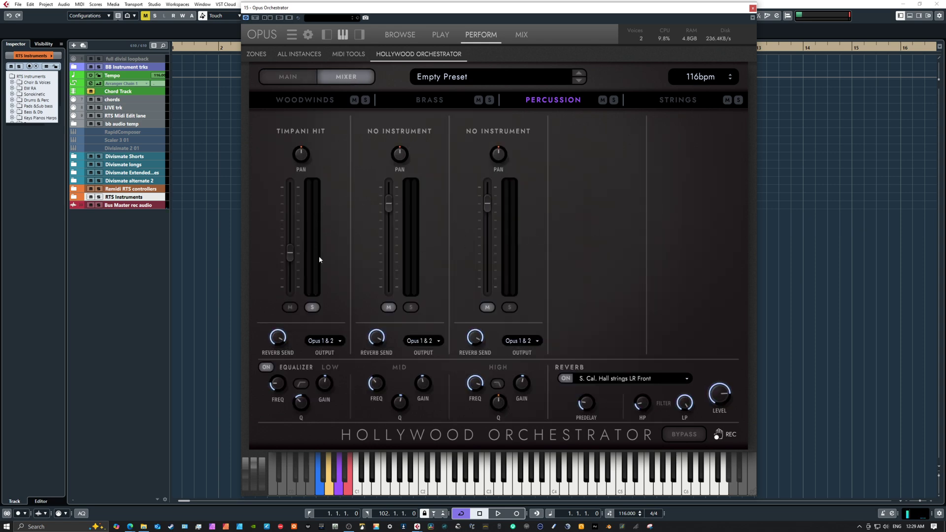
{"action": "mouse_move", "coordinate": [278, 345]}
{"action": "left_click_drag", "start_coordinate": [279, 356], "coordinate": [285, 359]}
{"action": "left_click", "coordinate": [301, 81]}
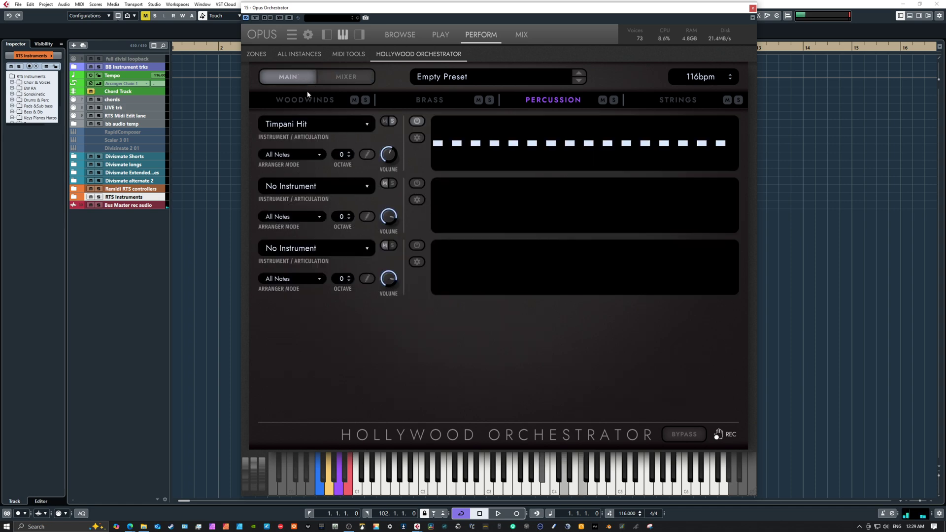
{"action": "mouse_move", "coordinate": [387, 152]}
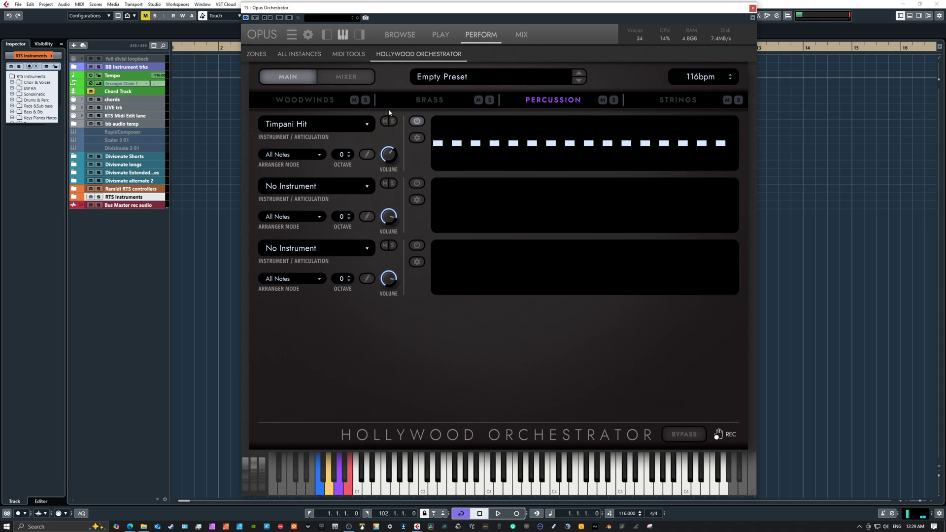
{"action": "left_click_drag", "start_coordinate": [388, 152], "coordinate": [387, 157]}
Load Tam Tam Large Multi from the cymbals category into the third percussion slot
{"action": "left_click", "coordinate": [320, 250]}
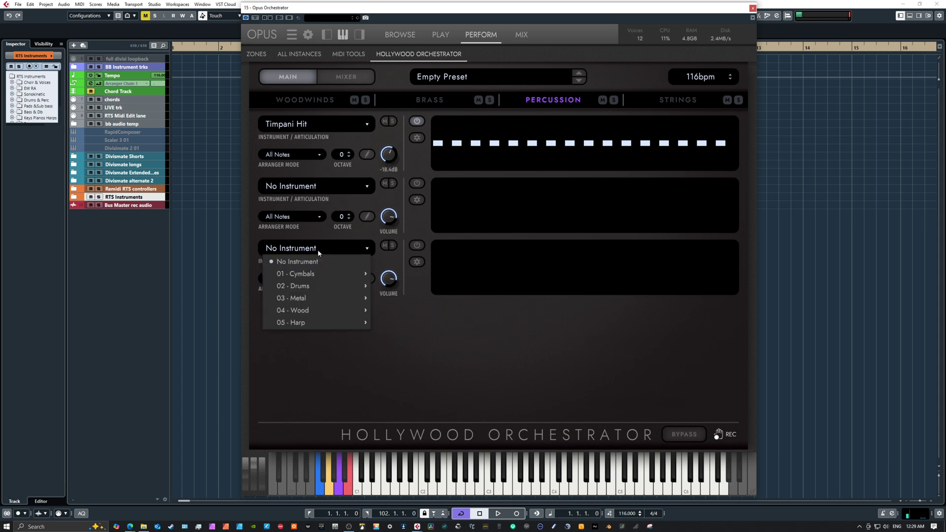
{"action": "mouse_move", "coordinate": [329, 303]}
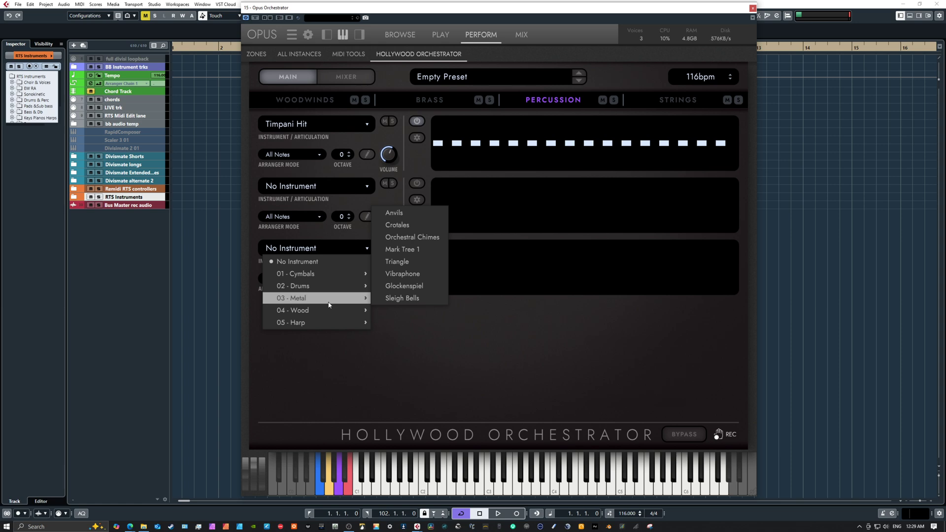
{"action": "mouse_move", "coordinate": [337, 273]}
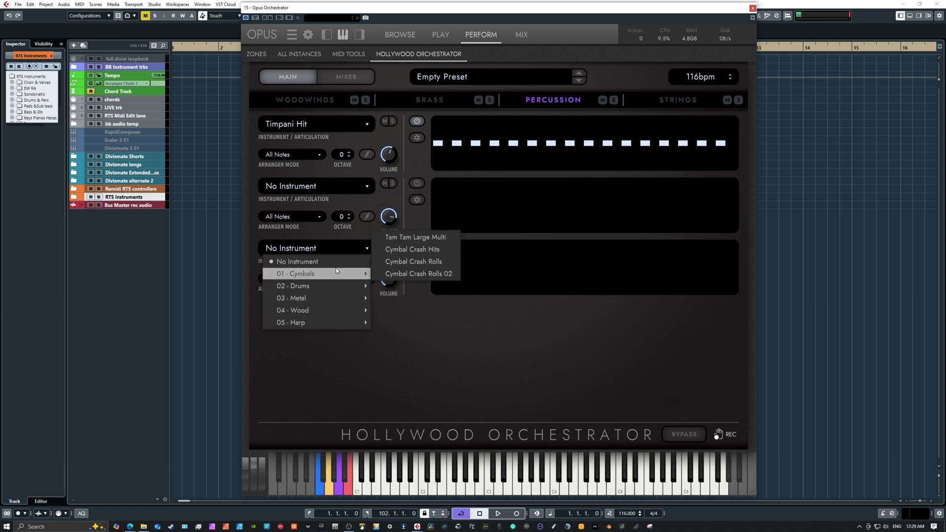
{"action": "left_click", "coordinate": [412, 238]}
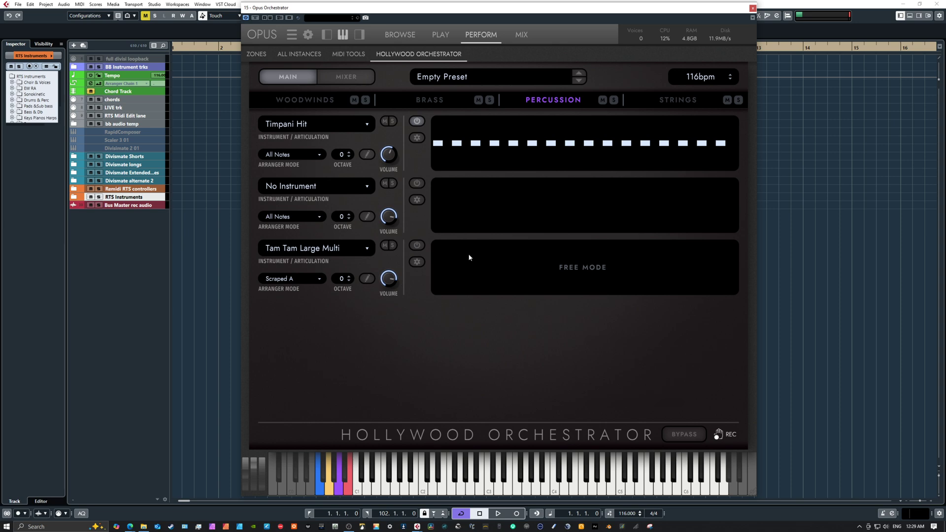
Load Ludwig Bass Drum Multi into the third percussion slot, enable its pattern playback and open its sequence editor
{"action": "left_click", "coordinate": [312, 255]}
{"action": "mouse_move", "coordinate": [315, 286]}
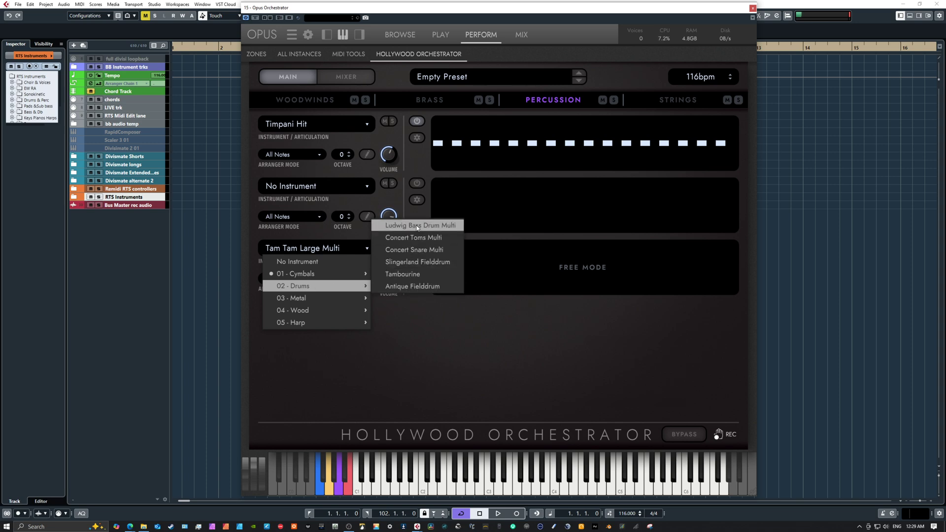
{"action": "left_click", "coordinate": [418, 226]}
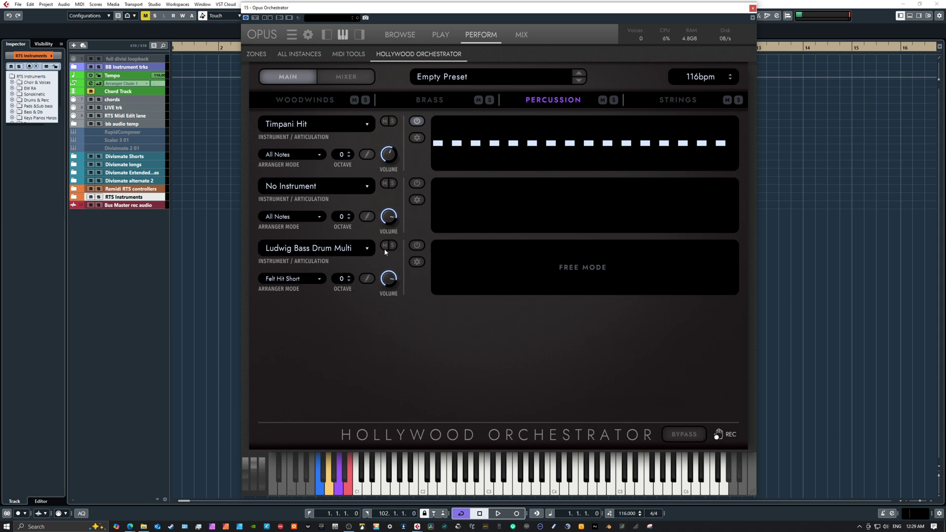
{"action": "left_click", "coordinate": [415, 250]}
{"action": "left_click", "coordinate": [365, 278]}
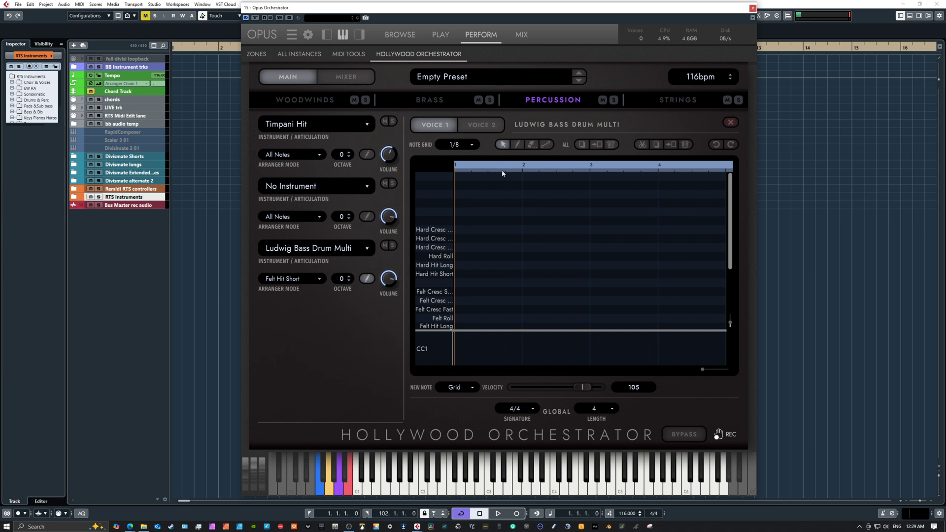
Draw Felt Hit Long notes at every third 1/8 grid position across all four bars of the bass drum sequence
{"action": "left_click", "coordinate": [516, 145]}
{"action": "left_click", "coordinate": [466, 309]}
{"action": "left_click", "coordinate": [467, 301]}
{"action": "left_click_drag", "start_coordinate": [467, 301], "coordinate": [465, 321]}
{"action": "left_click", "coordinate": [484, 325]}
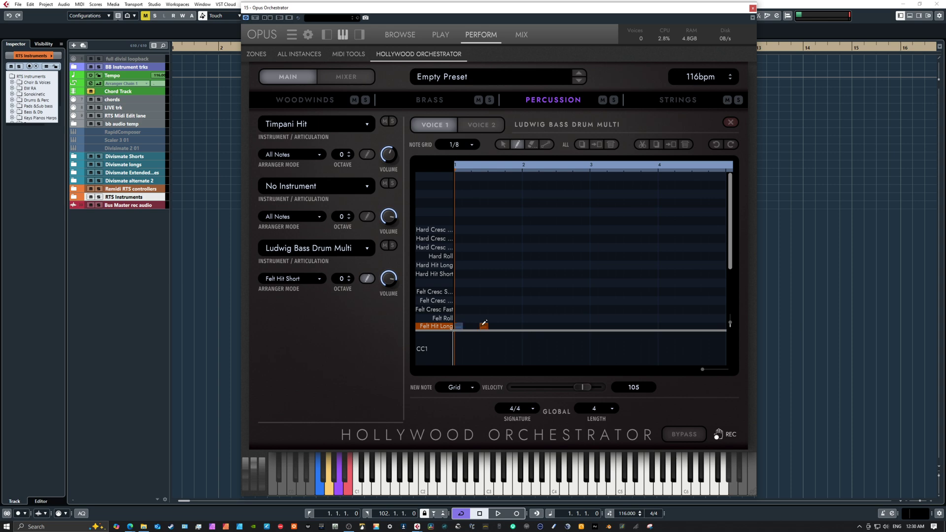
{"action": "left_click", "coordinate": [500, 326]}
{"action": "left_click", "coordinate": [510, 325]}
{"action": "left_click", "coordinate": [535, 326]}
{"action": "left_click", "coordinate": [560, 326]}
{"action": "left_click", "coordinate": [585, 325]}
{"action": "left_click", "coordinate": [611, 326]}
{"action": "left_click", "coordinate": [636, 325]}
{"action": "left_click", "coordinate": [661, 325]}
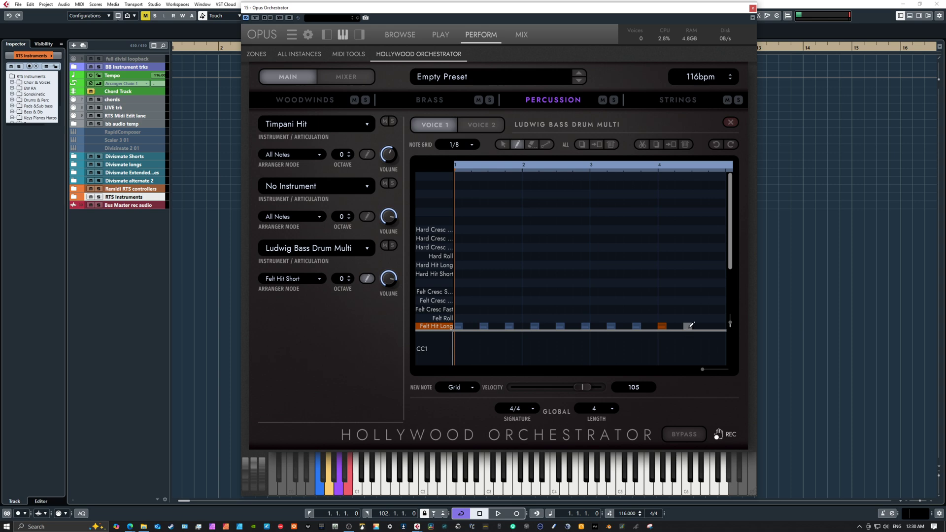
{"action": "left_click", "coordinate": [688, 326]}
{"action": "left_click", "coordinate": [713, 325]}
Solo the bass drum to lower its volume, and reduce its reverb send in the percussion mixer
{"action": "left_click", "coordinate": [393, 245]}
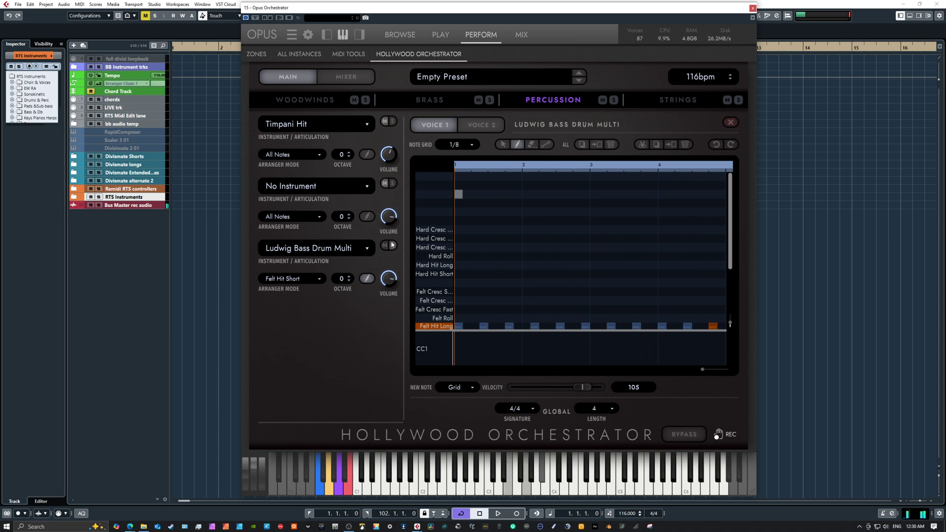
{"action": "mouse_move", "coordinate": [390, 281]}
{"action": "left_click_drag", "start_coordinate": [390, 281], "coordinate": [390, 300]}
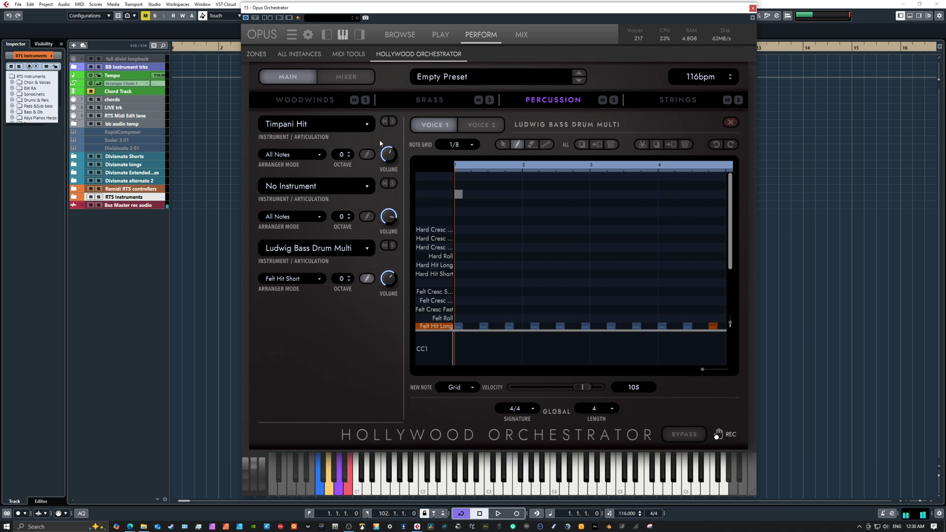
{"action": "left_click", "coordinate": [348, 77]}
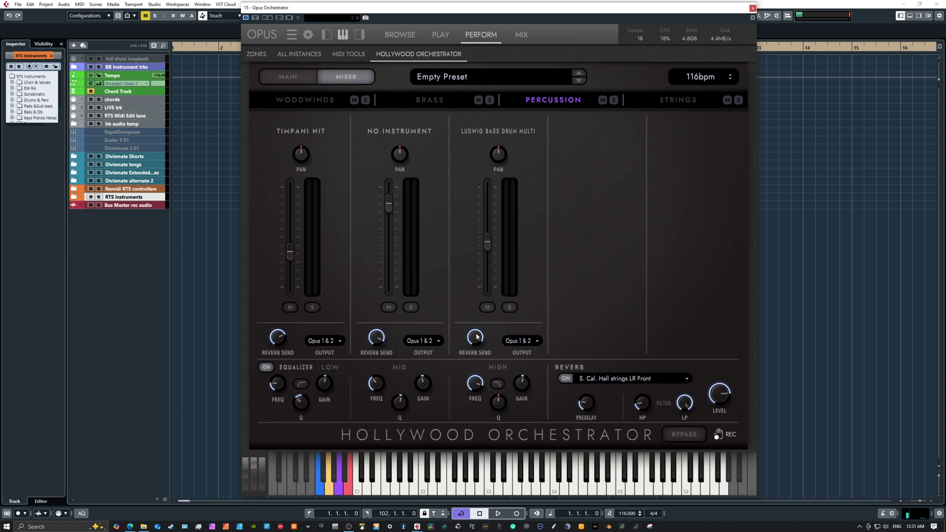
{"action": "left_click_drag", "start_coordinate": [476, 336], "coordinate": [476, 411]}
{"action": "left_click", "coordinate": [290, 79]}
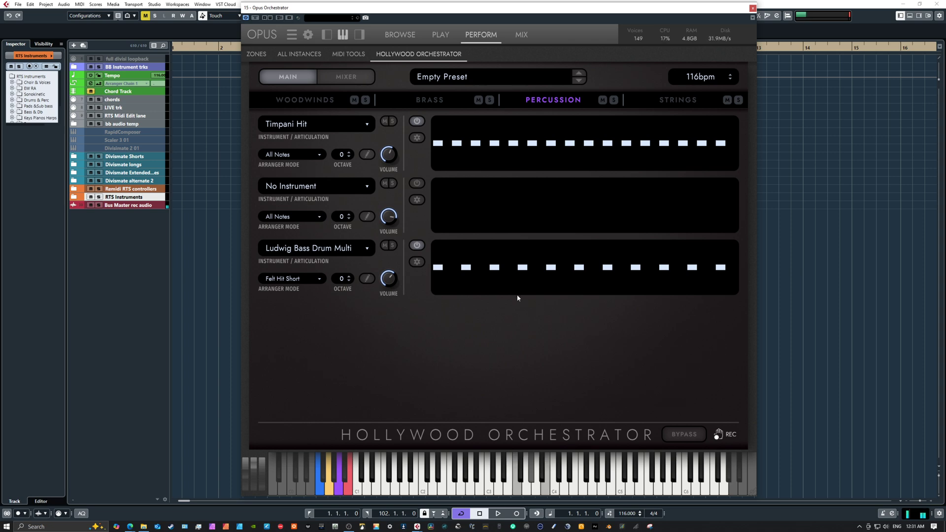
Select all the Felt Hit Long notes in the bass drum's sequence and cut them
{"action": "left_click", "coordinate": [372, 279]}
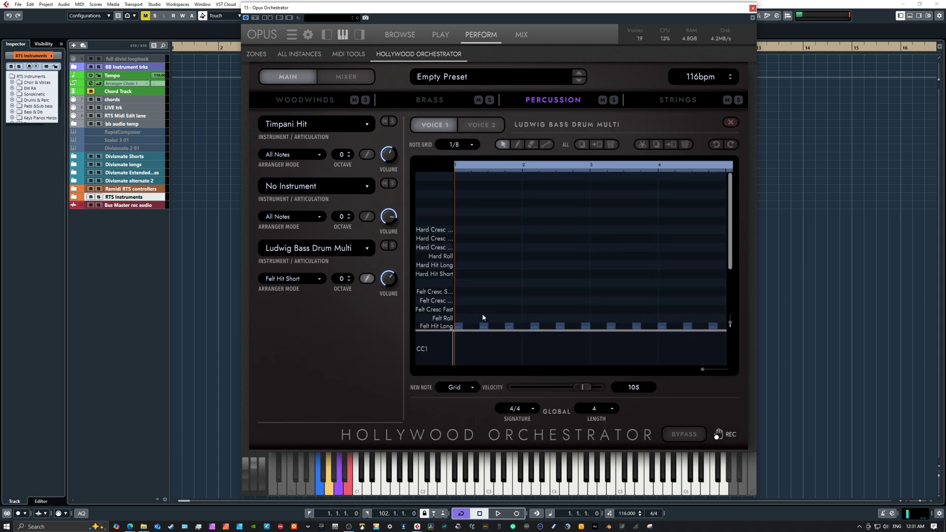
{"action": "left_click_drag", "start_coordinate": [477, 314], "coordinate": [716, 297]}
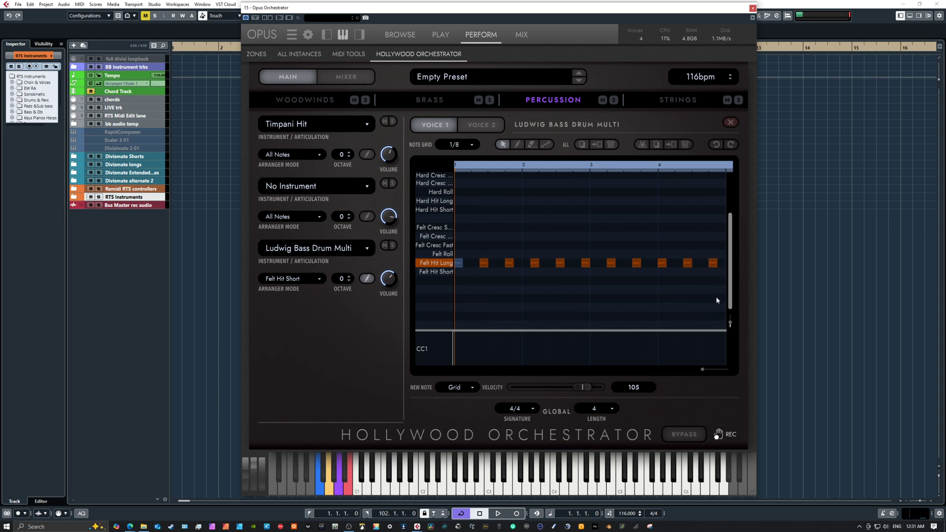
{"action": "left_click", "coordinate": [484, 273]}
{"action": "left_click_drag", "start_coordinate": [459, 250], "coordinate": [714, 276]}
{"action": "left_click", "coordinate": [642, 145]}
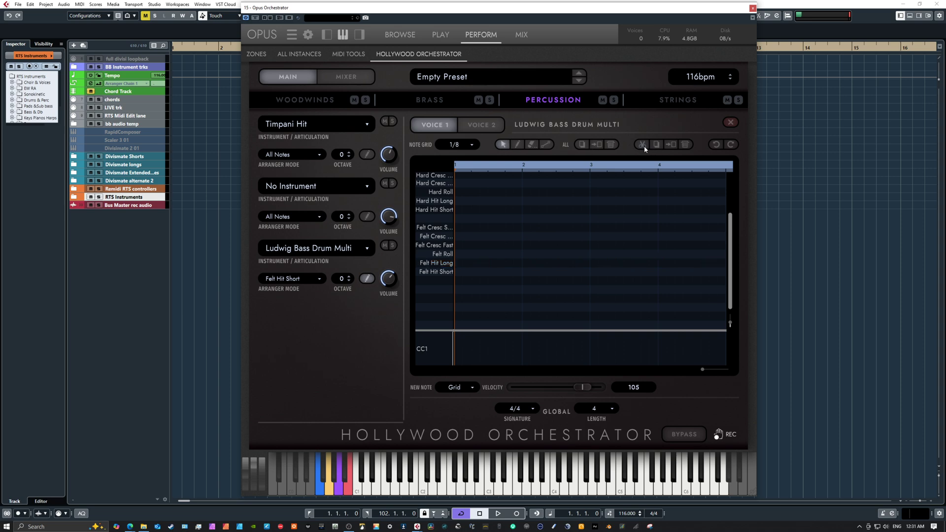
Draw thirteen Felt Hit Short notes in a syncopated rhythm across the four bars of the bass drum sequence
{"action": "left_click", "coordinate": [517, 145]}
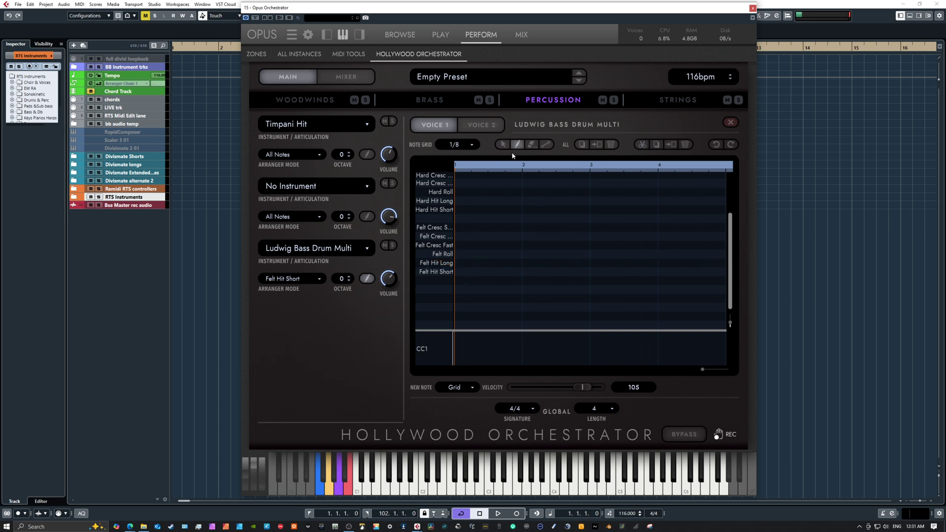
{"action": "left_click", "coordinate": [459, 272]}
{"action": "left_click", "coordinate": [474, 271]}
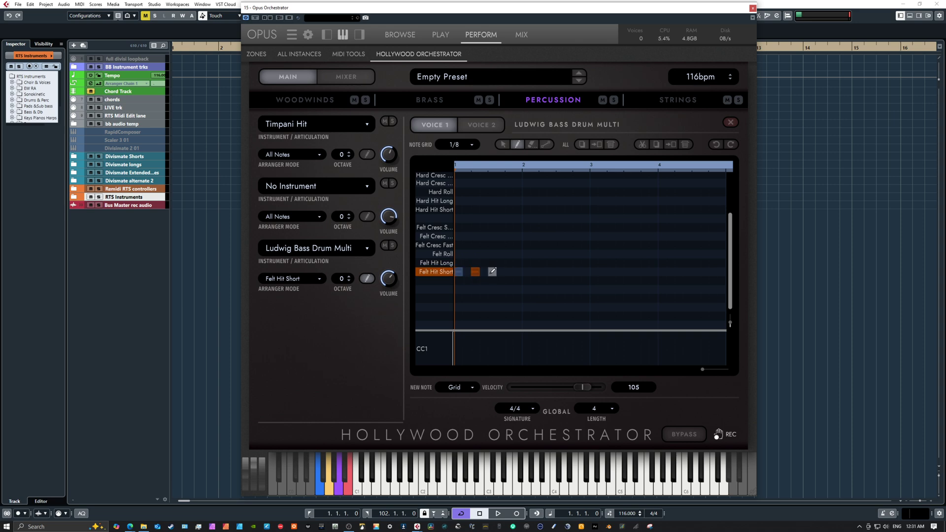
{"action": "left_click", "coordinate": [492, 271]}
{"action": "left_click", "coordinate": [518, 271]}
{"action": "left_click", "coordinate": [543, 271]}
{"action": "left_click", "coordinate": [560, 272]}
{"action": "left_click", "coordinate": [585, 272]}
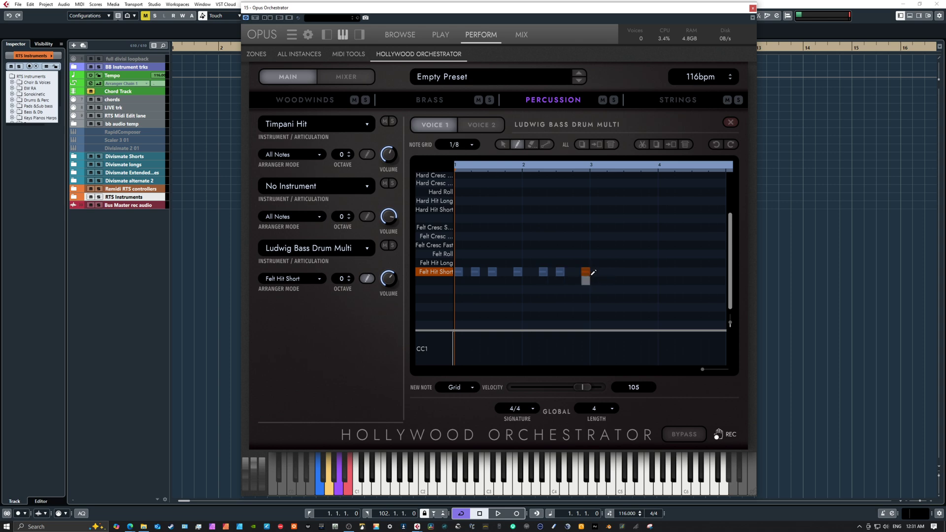
{"action": "left_click", "coordinate": [611, 272]}
{"action": "left_click", "coordinate": [628, 271]}
{"action": "left_click", "coordinate": [645, 271]}
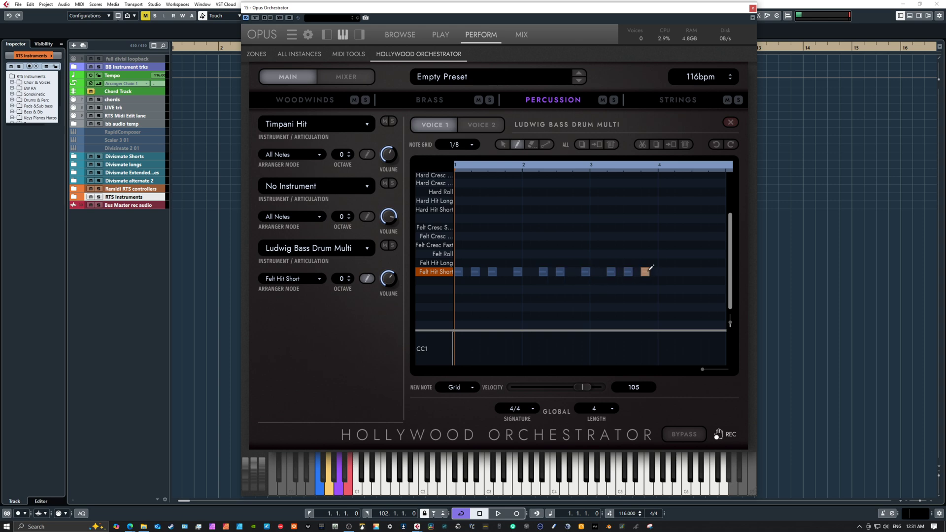
{"action": "left_click", "coordinate": [679, 271]}
{"action": "left_click", "coordinate": [696, 271]}
{"action": "left_click", "coordinate": [712, 271]}
Move the existing Felt Hit Short notes earlier so they fall evenly on every second 1/8 grid position from bar 1 through the start of bar 4
{"action": "left_click", "coordinate": [502, 145]}
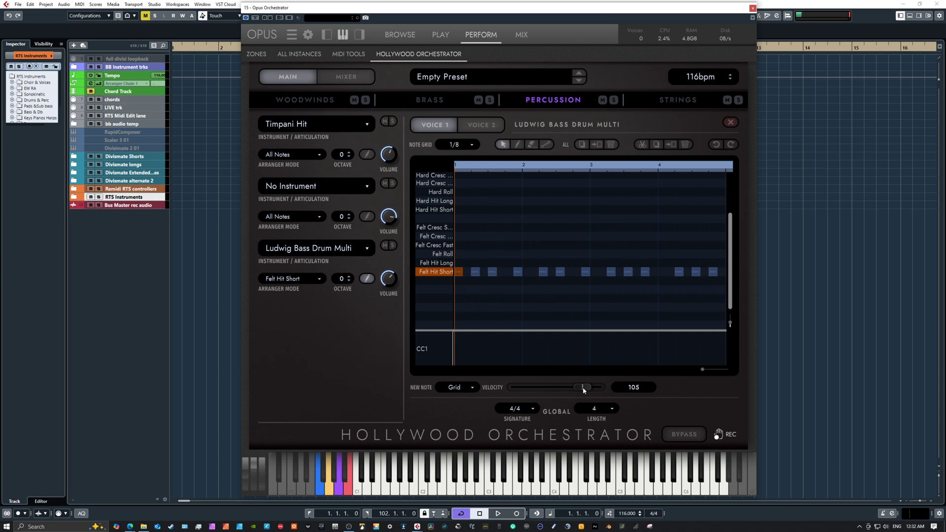
{"action": "left_click_drag", "start_coordinate": [583, 390], "coordinate": [595, 391]}
{"action": "left_click_drag", "start_coordinate": [518, 272], "coordinate": [559, 273]}
{"action": "left_click_drag", "start_coordinate": [617, 273], "coordinate": [582, 275]}
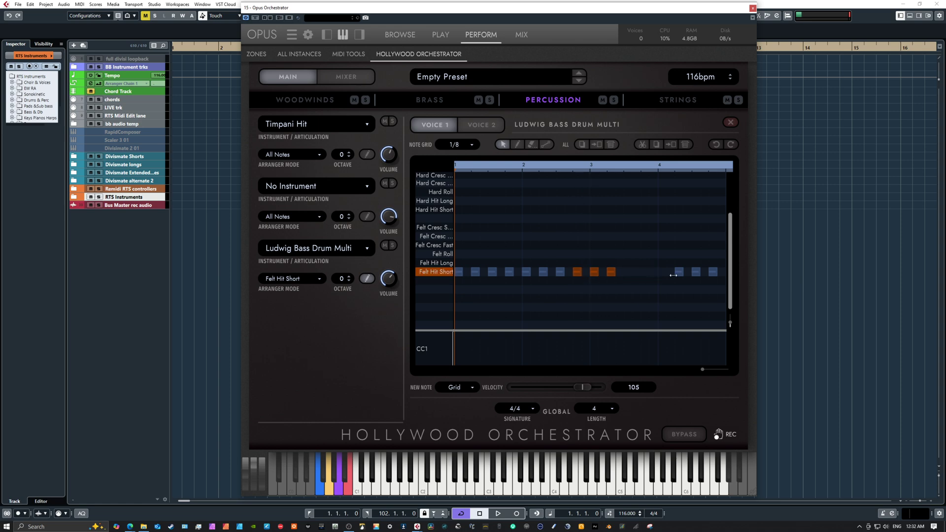
{"action": "left_click_drag", "start_coordinate": [692, 277], "coordinate": [626, 274]}
Add three Felt Hit Short notes on beats 2, 3 and 4 of bar 4 in the bass drum sequence
{"action": "left_click", "coordinate": [517, 144]}
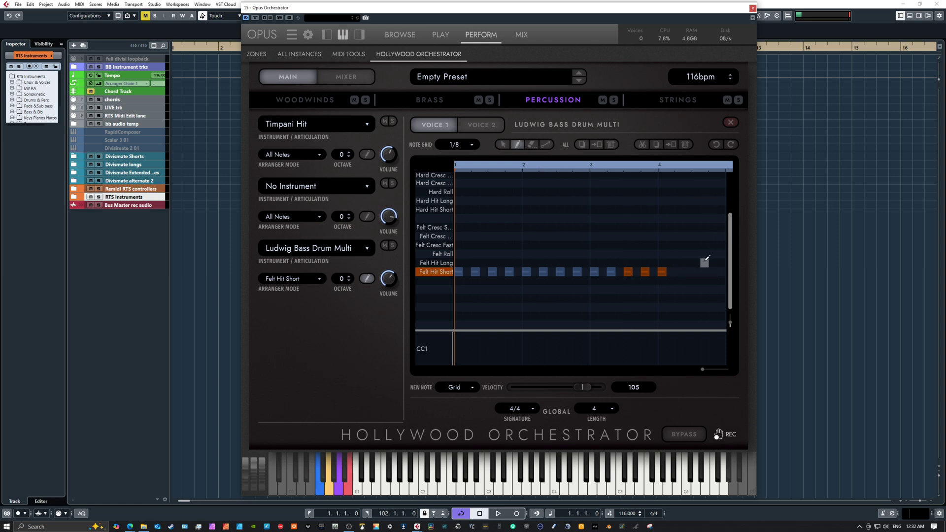
{"action": "left_click", "coordinate": [679, 271]}
{"action": "left_click", "coordinate": [696, 271]}
{"action": "left_click", "coordinate": [713, 271]}
{"action": "left_click", "coordinate": [504, 145]}
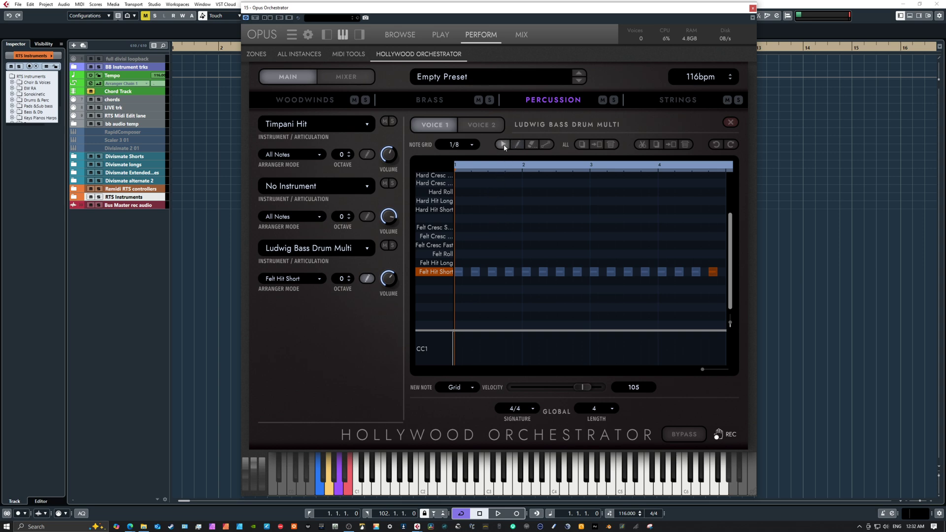
Set the velocity to 116 for every second Felt Hit Short note, starting from beat 3 of bar 1
{"action": "left_click", "coordinate": [459, 273]}
{"action": "left_click", "coordinate": [476, 274]}
{"action": "left_click", "coordinate": [527, 273], "text": "shift"}
{"action": "left_click", "coordinate": [560, 273], "text": "shift"}
{"action": "left_click", "coordinate": [632, 272], "text": "shift"}
{"action": "left_click", "coordinate": [664, 272], "text": "shift"}
{"action": "left_click", "coordinate": [695, 272], "text": "shift"}
{"action": "left_click_drag", "start_coordinate": [586, 388], "coordinate": [591, 388]}
Solo the bass drum to set its octave back to 0 and its arranger mode to Hard Hit Short
{"action": "mouse_move", "coordinate": [390, 281]}
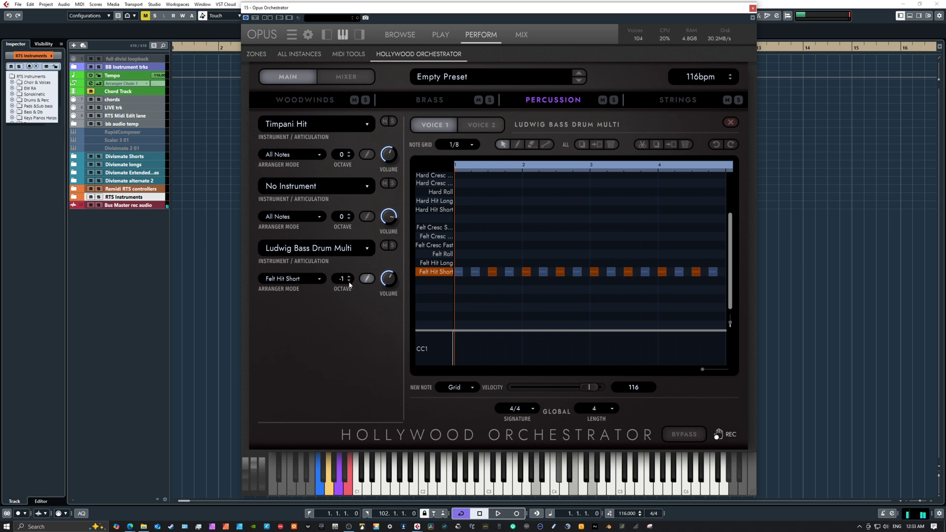
{"action": "left_click", "coordinate": [393, 246]}
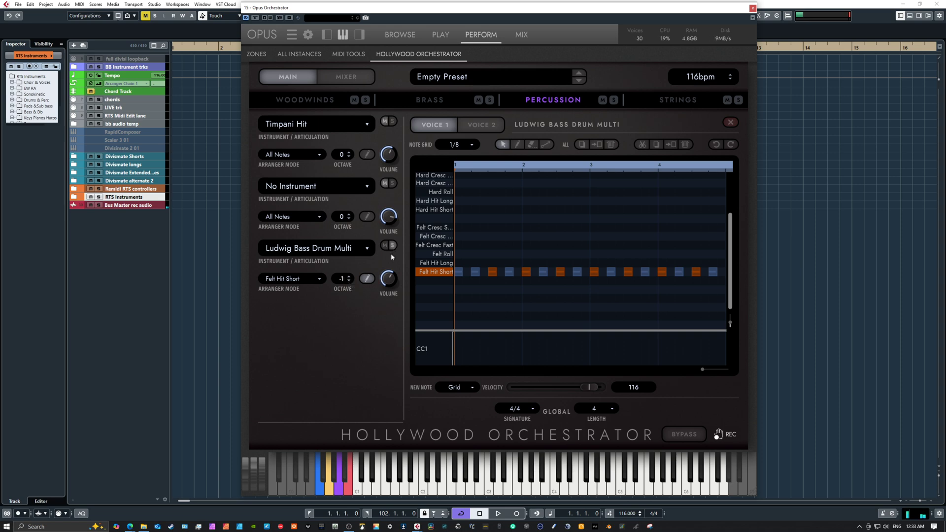
{"action": "left_click", "coordinate": [349, 277]}
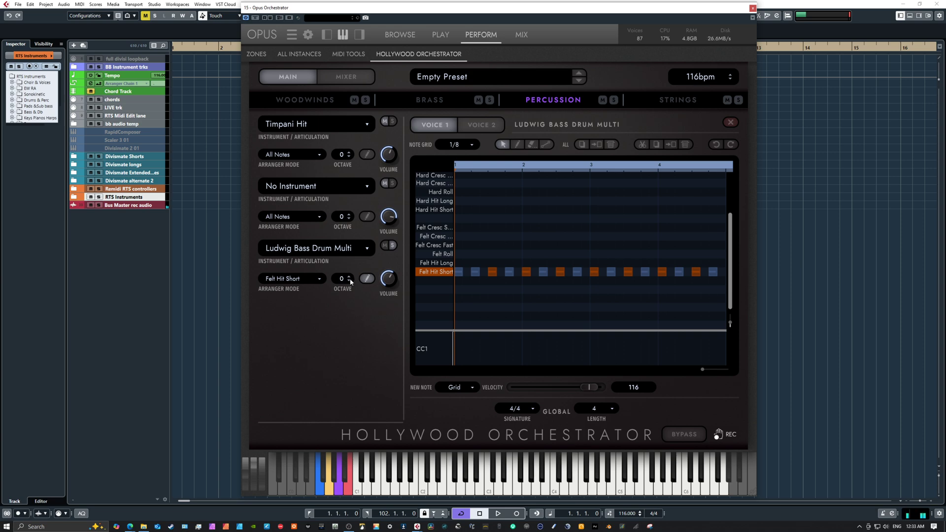
{"action": "left_click", "coordinate": [306, 279]}
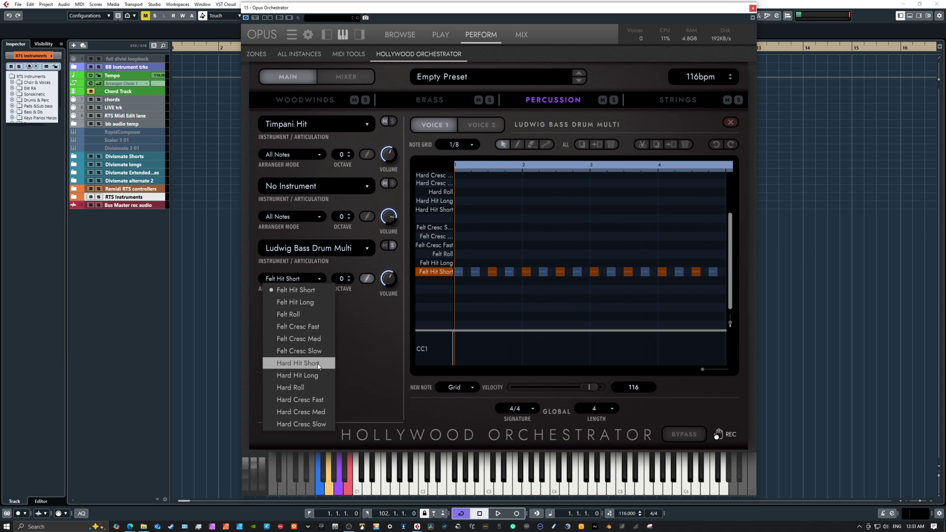
{"action": "left_click", "coordinate": [318, 363]}
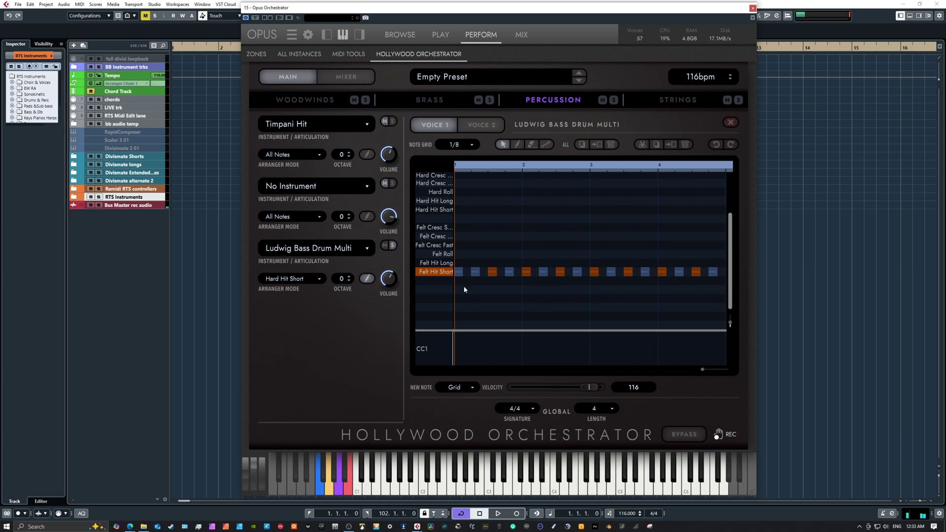
Raise the volumes of Basses Staccatissimo and Celli Staccato in the strings section
{"action": "left_click", "coordinate": [683, 101]}
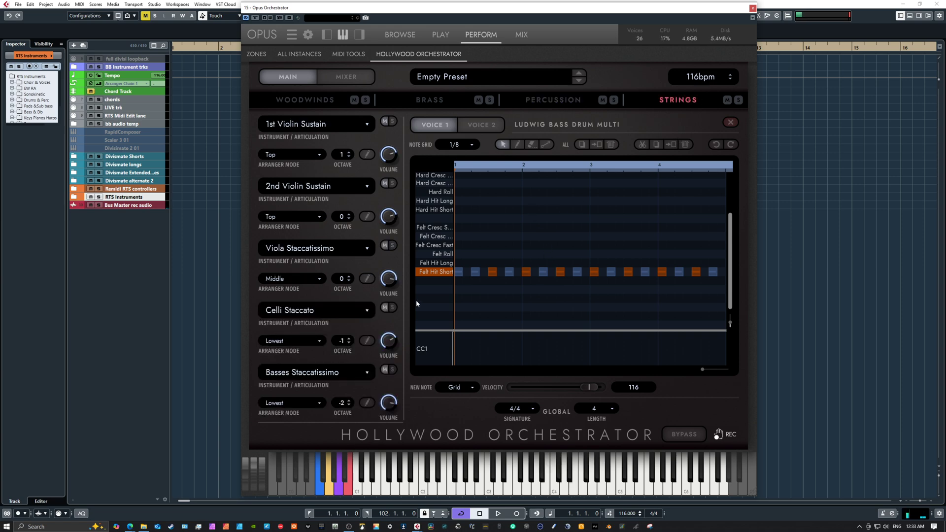
{"action": "left_click_drag", "start_coordinate": [387, 404], "coordinate": [387, 401]}
{"action": "left_click_drag", "start_coordinate": [388, 341], "coordinate": [387, 331]}
Increase the Ludwig Bass Drum Multi's reverb send in the percussion mixer and return to the main view
{"action": "left_click", "coordinate": [541, 102]}
{"action": "left_click", "coordinate": [330, 78]}
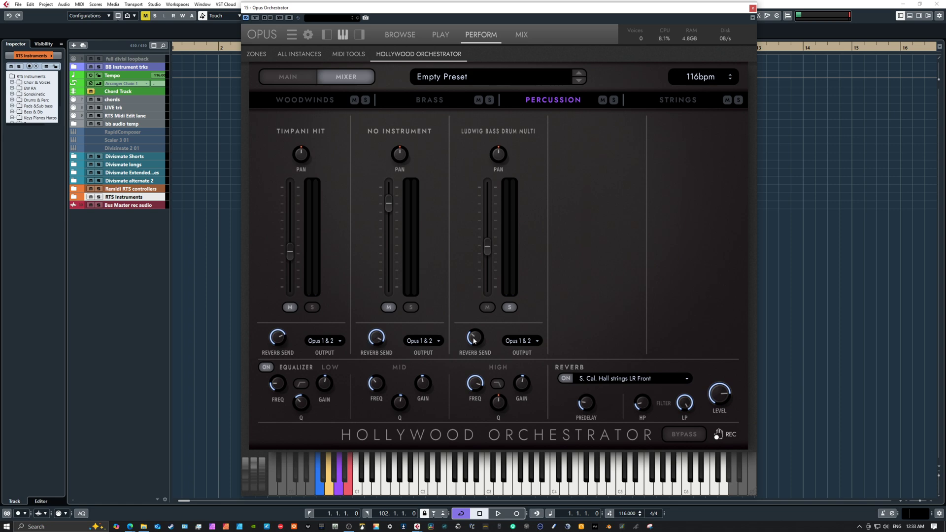
{"action": "left_click_drag", "start_coordinate": [473, 336], "coordinate": [477, 313]}
{"action": "left_click", "coordinate": [291, 78]}
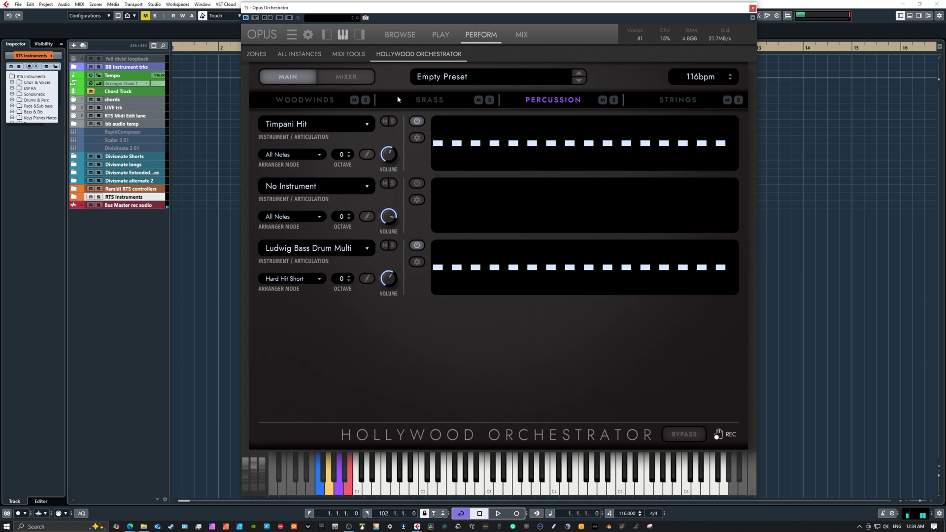
Check the Clarinet Staccato sequence in the woodwinds section and raise the clarinet's volume slightly
{"action": "left_click", "coordinate": [340, 102]}
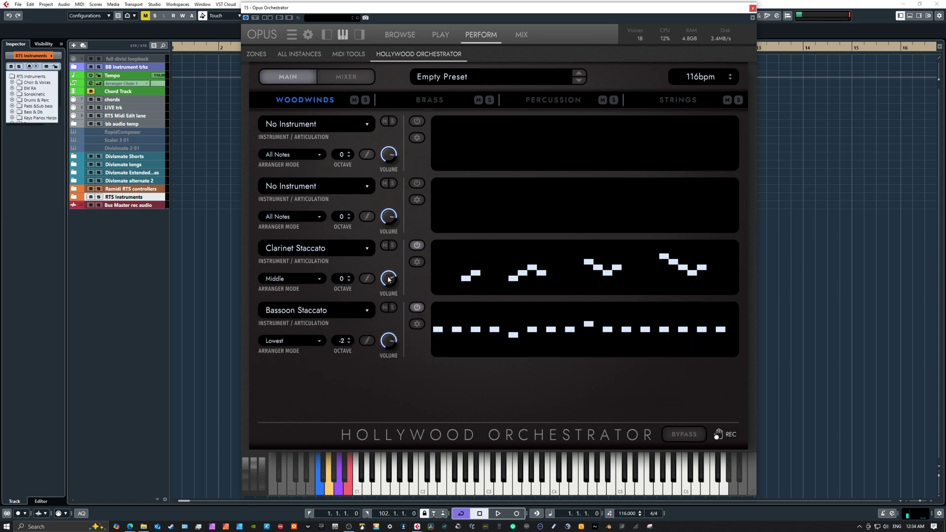
{"action": "left_click", "coordinate": [366, 278]}
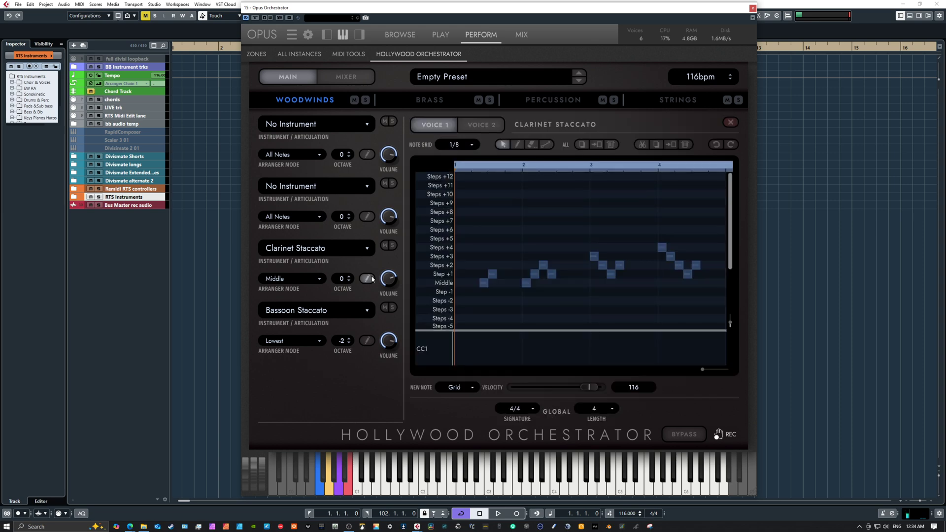
{"action": "left_click", "coordinate": [370, 279]}
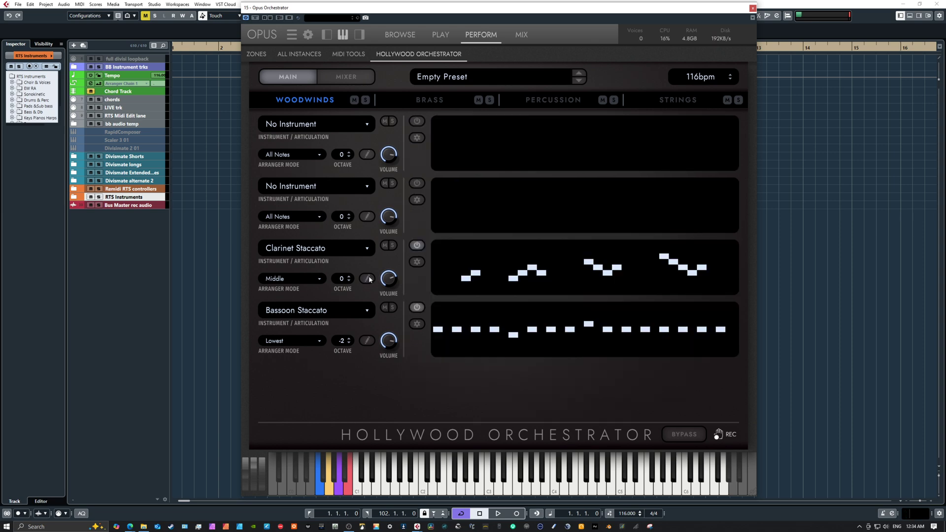
{"action": "left_click_drag", "start_coordinate": [387, 280], "coordinate": [390, 276]}
Try Clarinet Staccato at octave 1, solo it to compare, and set its octave back to 0
{"action": "left_click", "coordinate": [350, 277]}
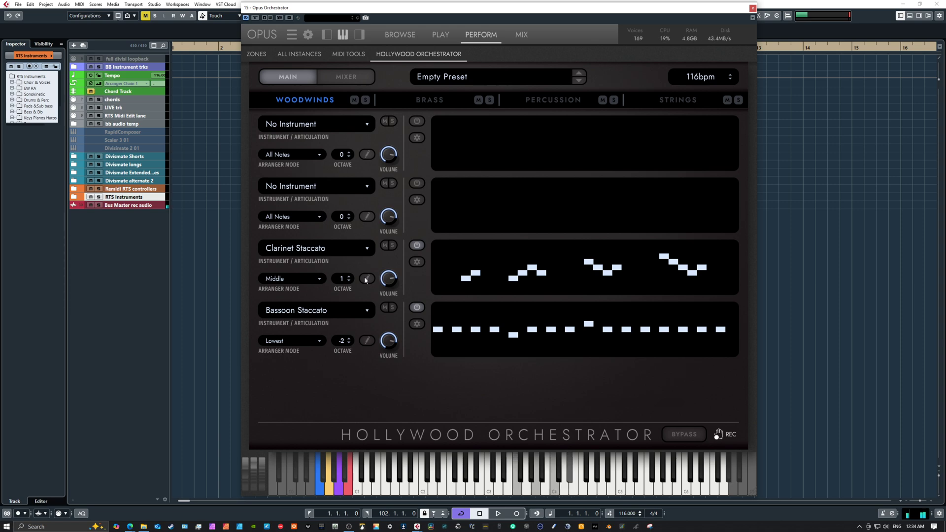
{"action": "left_click", "coordinate": [392, 246]}
{"action": "left_click", "coordinate": [351, 283]}
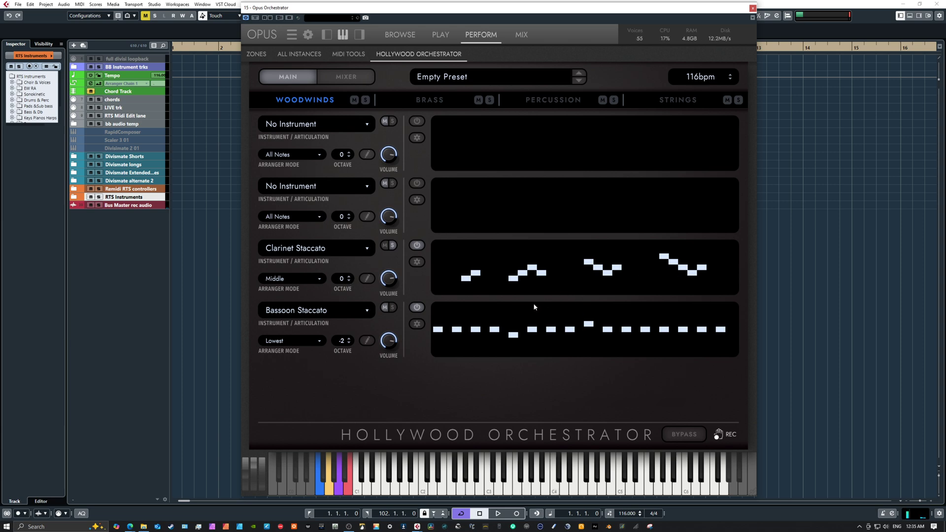
{"action": "left_click", "coordinate": [393, 245]}
Review the strings section and open the My Opus Presets category among the user presets
{"action": "left_click", "coordinate": [678, 100]}
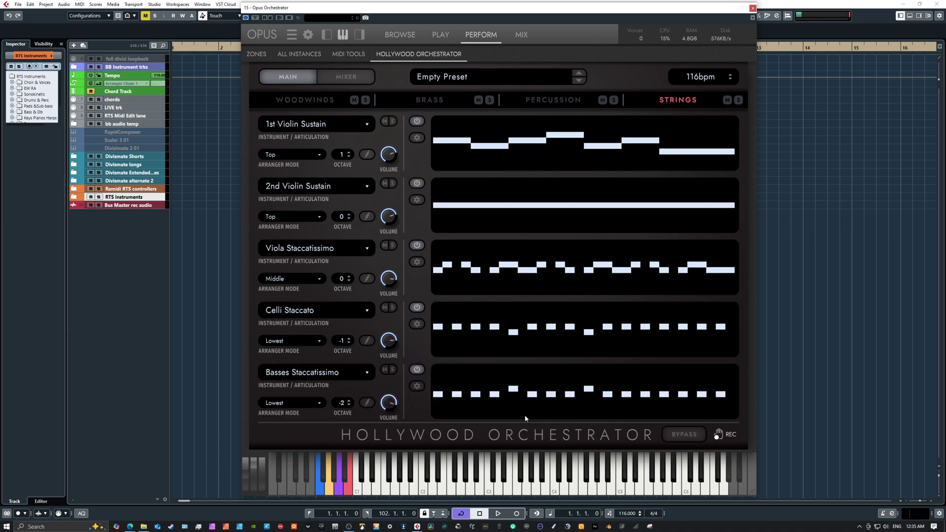
{"action": "left_click", "coordinate": [476, 76]}
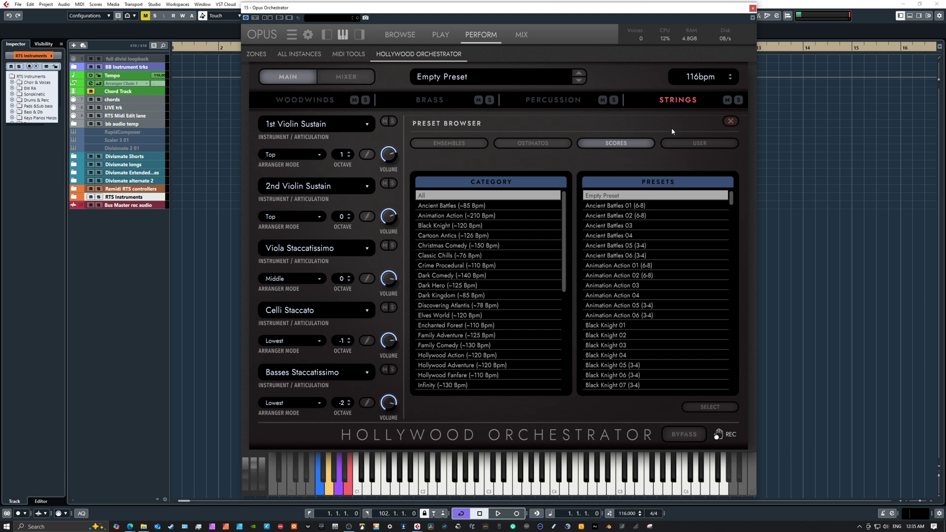
{"action": "left_click", "coordinate": [692, 145]}
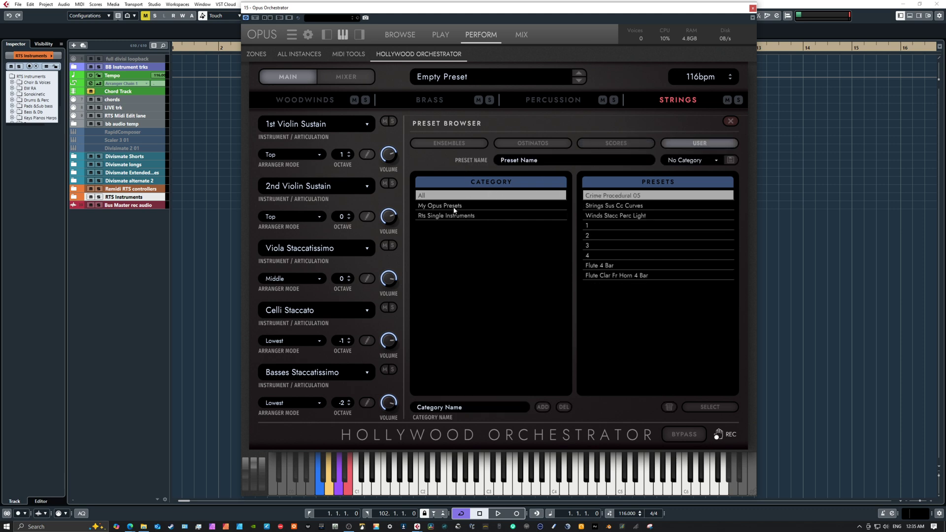
{"action": "left_click", "coordinate": [470, 206]}
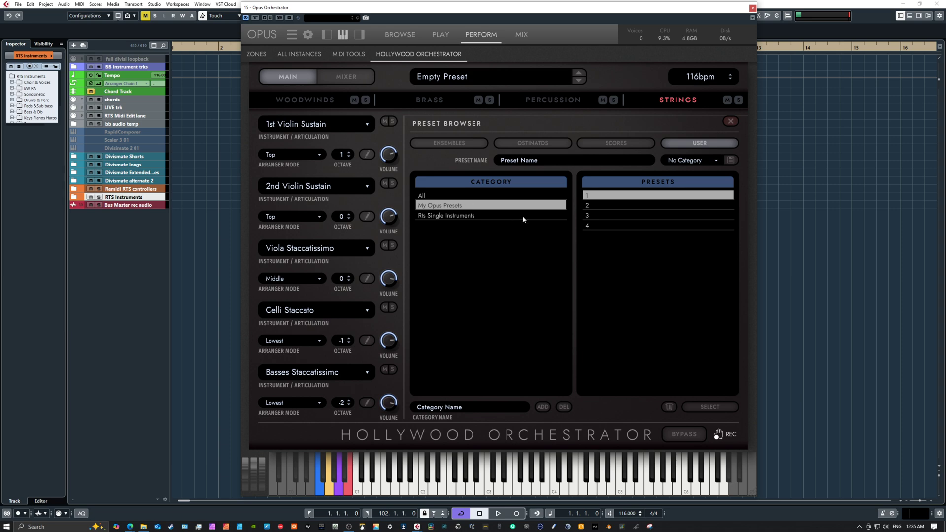
Save the current setup as preset 5 in the My Opus Presets category and show that category's presets
{"action": "left_click", "coordinate": [530, 163]}
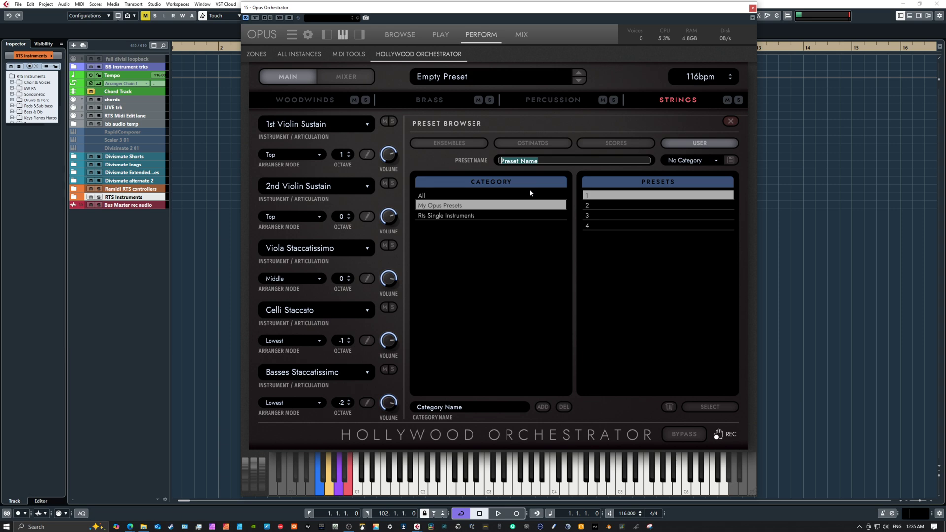
{"action": "type", "text": "5"}
{"action": "left_click", "coordinate": [683, 161]}
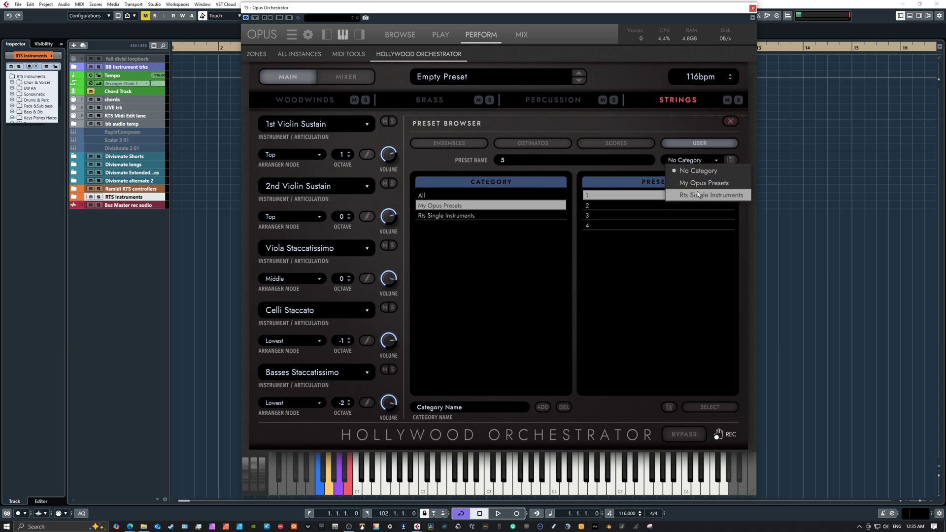
{"action": "left_click", "coordinate": [697, 182]}
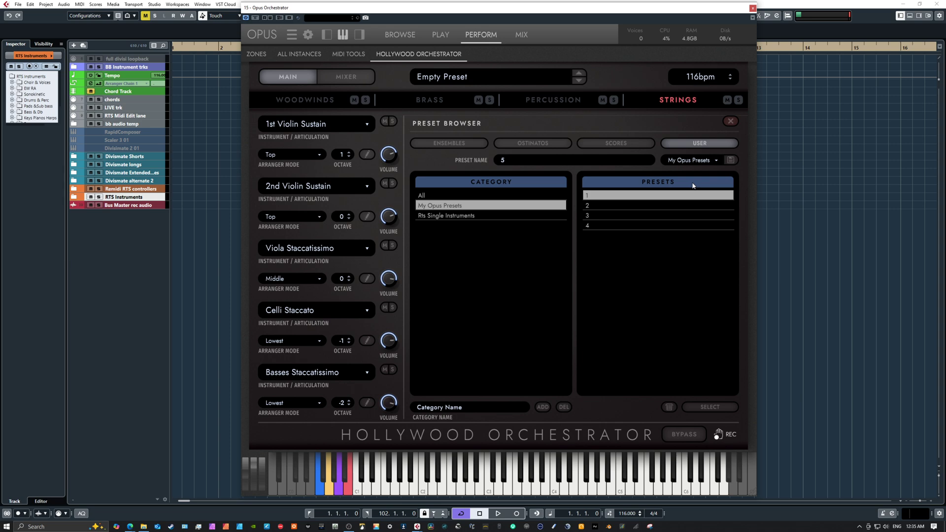
{"action": "left_click", "coordinate": [730, 160]}
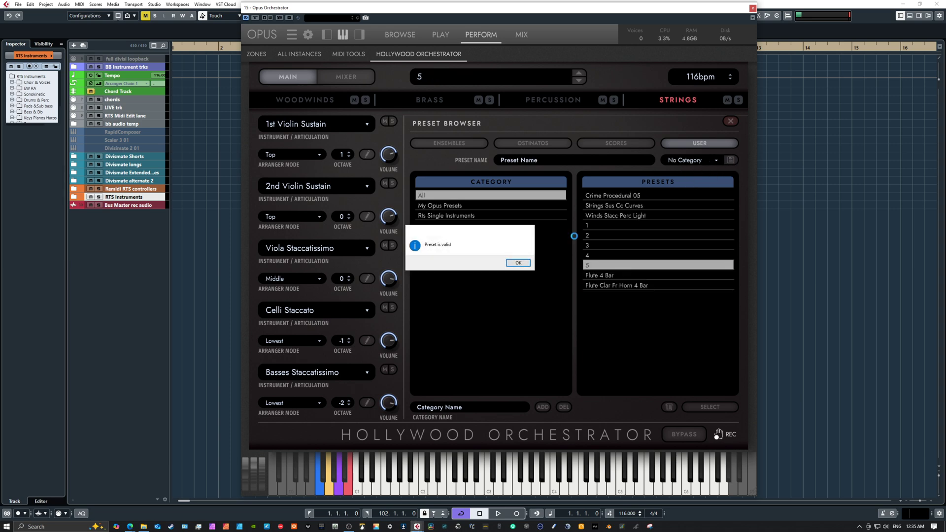
{"action": "left_click", "coordinate": [518, 264]}
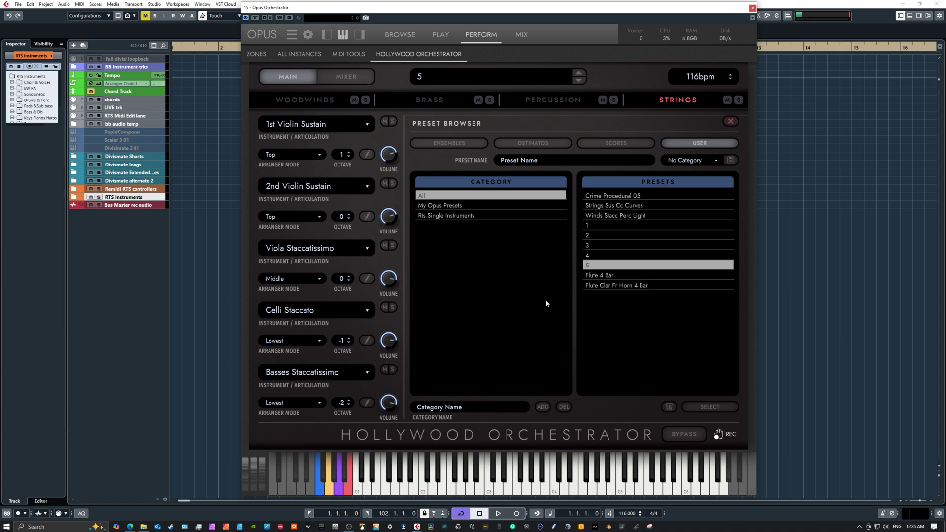
{"action": "left_click", "coordinate": [454, 206]}
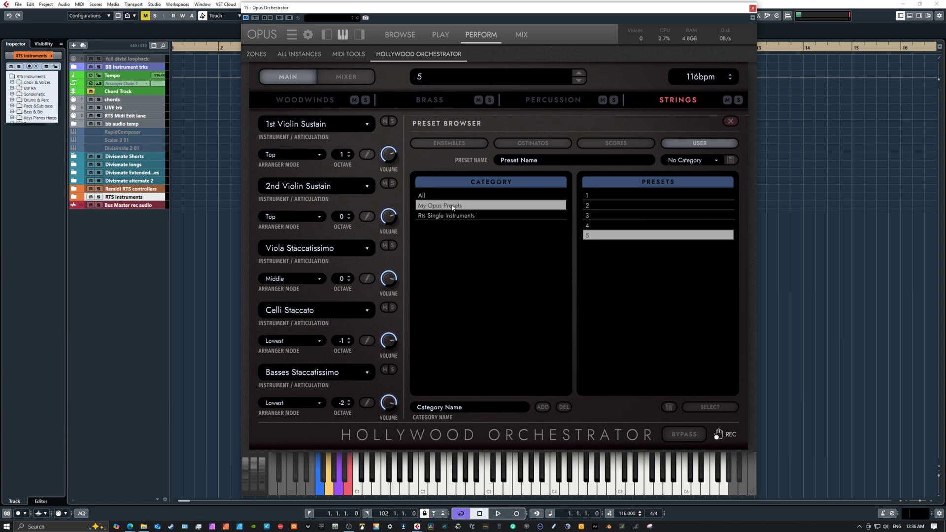